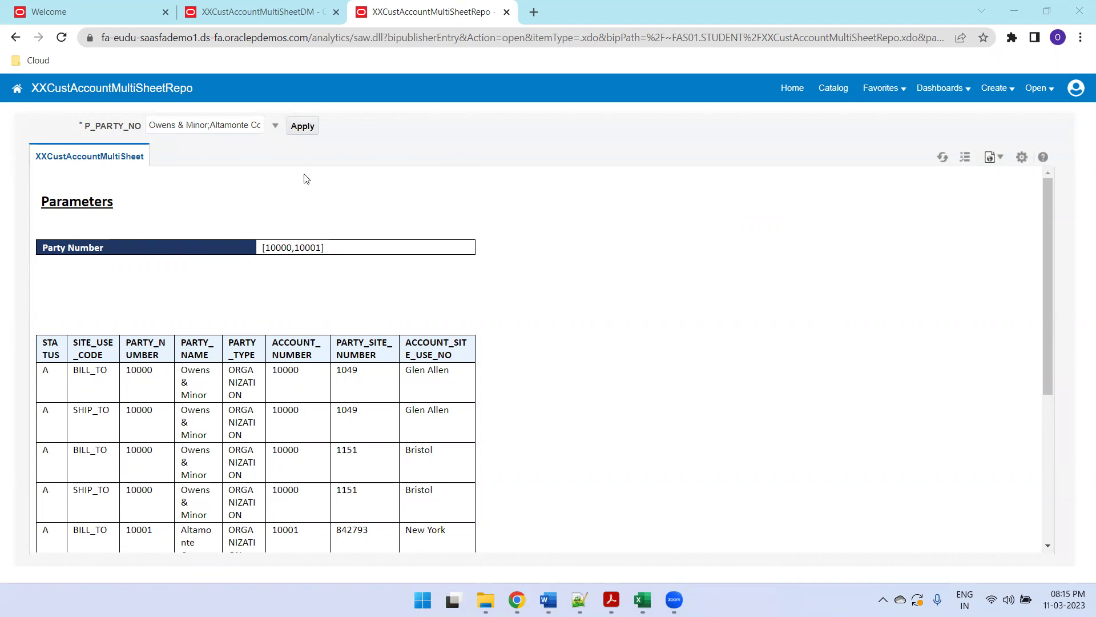
Add Conifer International to P_PARTY_NO and rerun the report for parties 10000, 10001, 10010
click(241, 131)
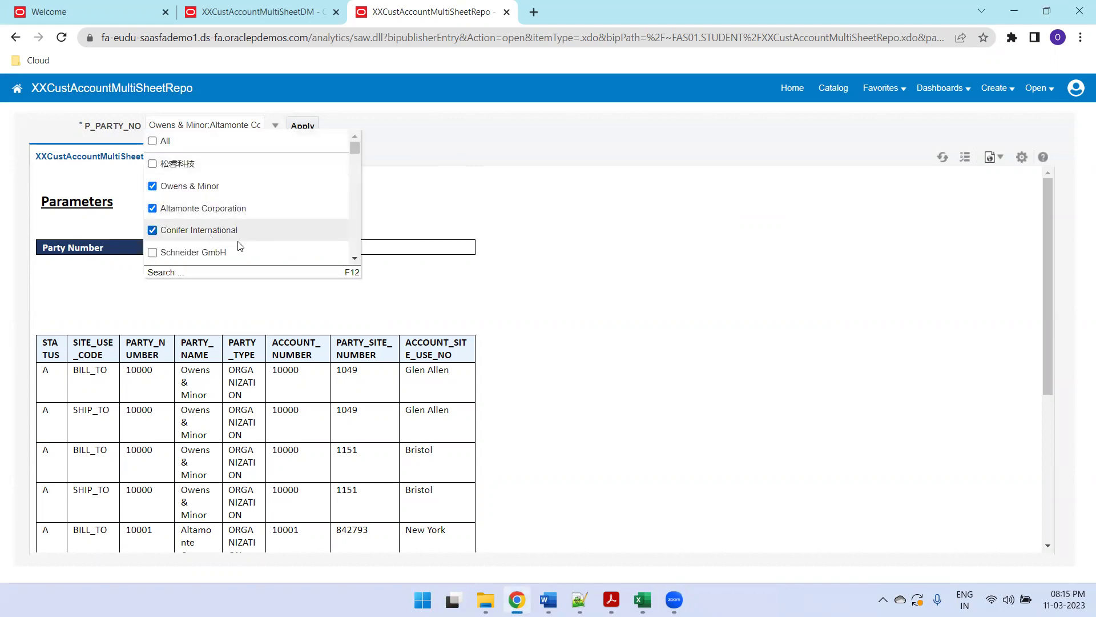
click(310, 129)
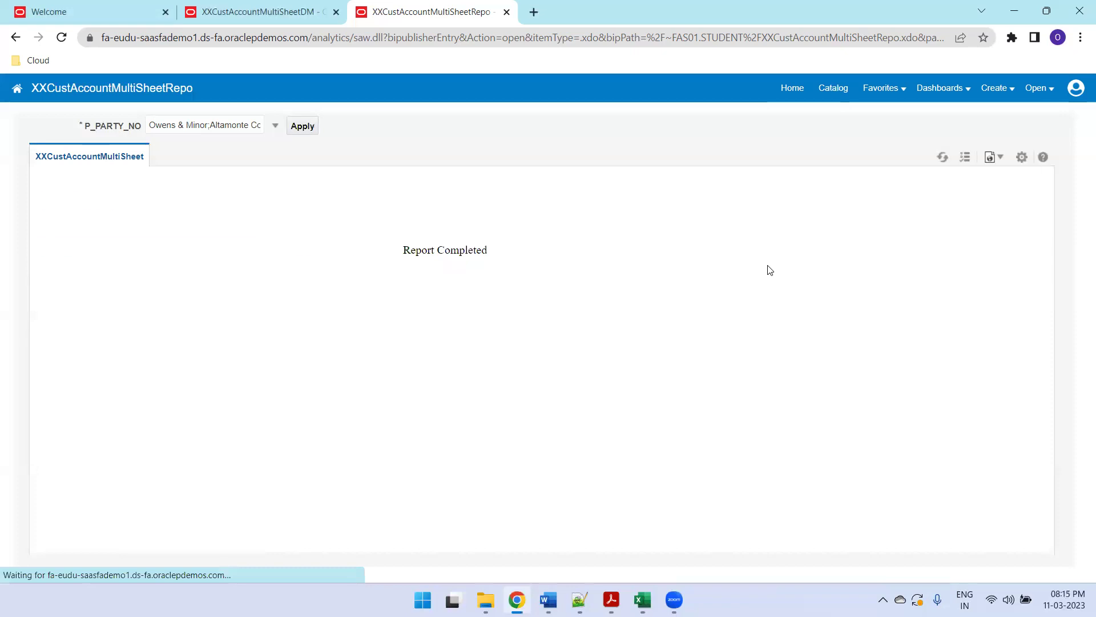
scroll(783, 262, down, 10)
scroll(798, 289, up, 15)
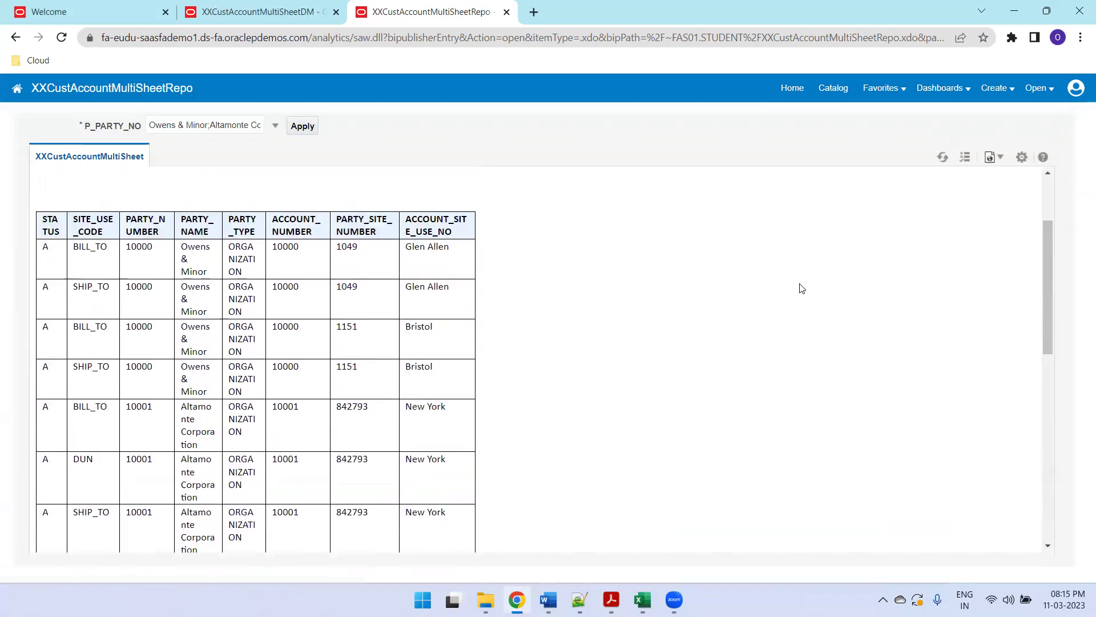
click(992, 159)
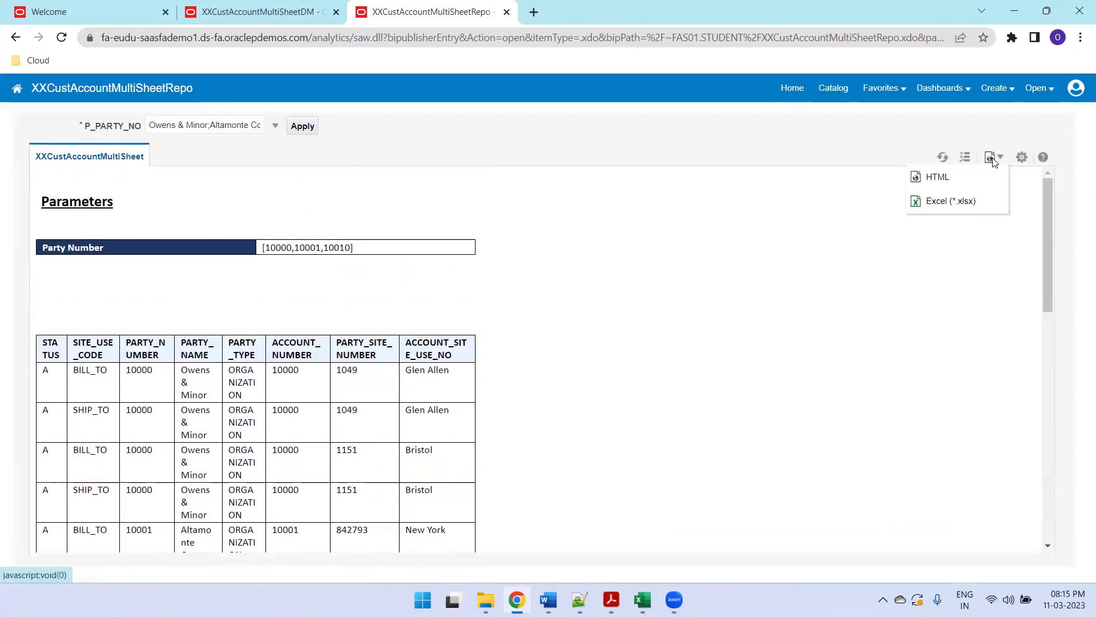
Generate the report as Excel (*.xlsx) and open the downloaded workbook
click(938, 203)
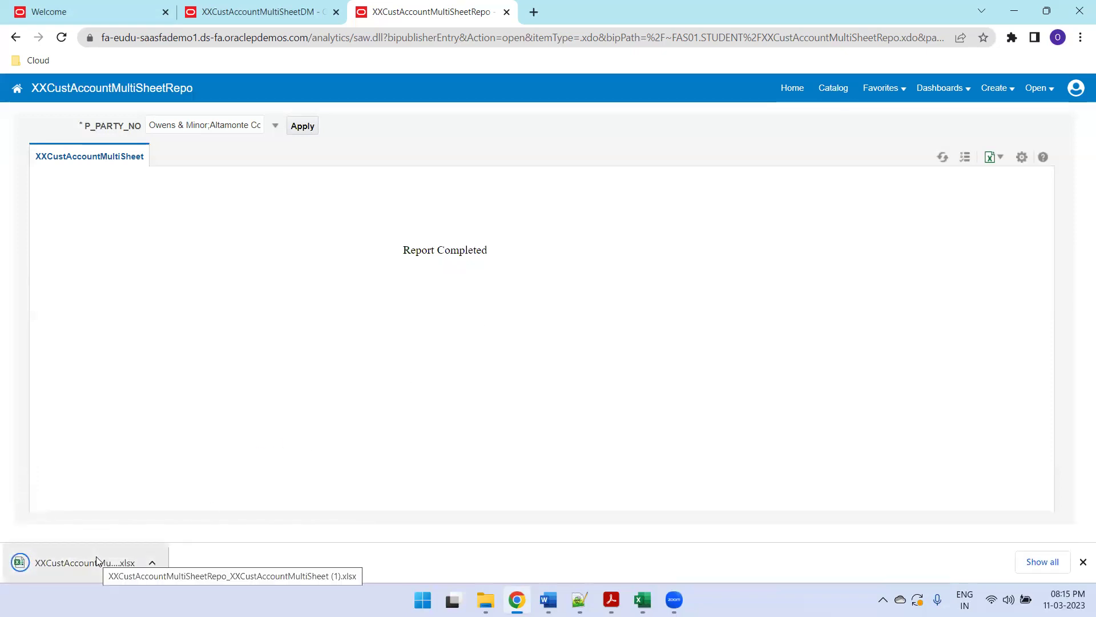
click(96, 559)
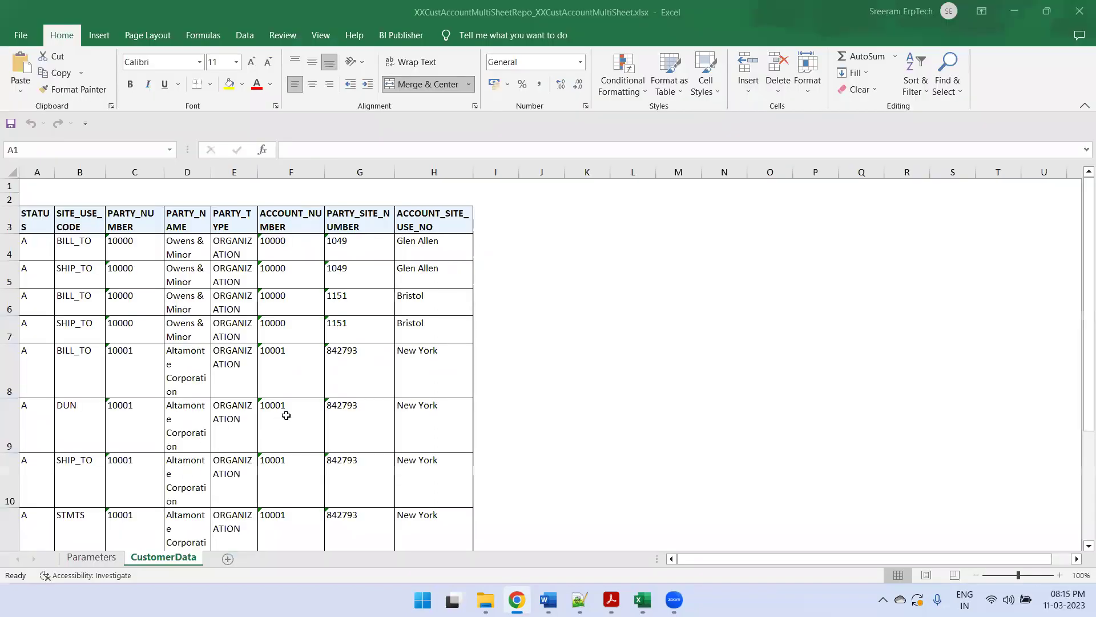
click(619, 356)
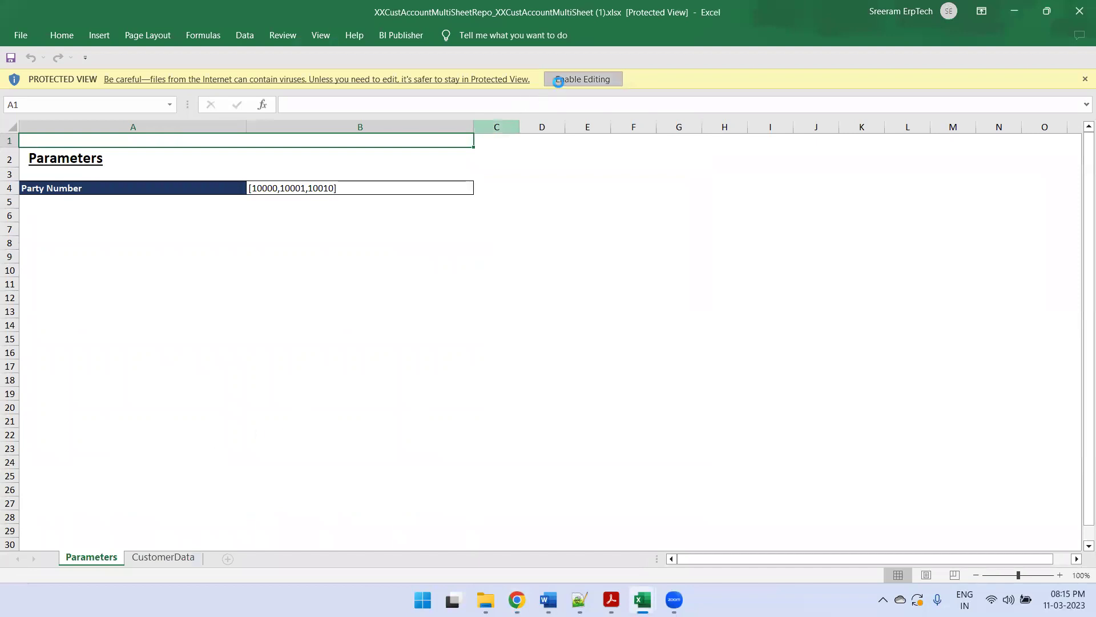
Enable editing, check the Parameters and CustomerData sheets, then close Excel
click(560, 79)
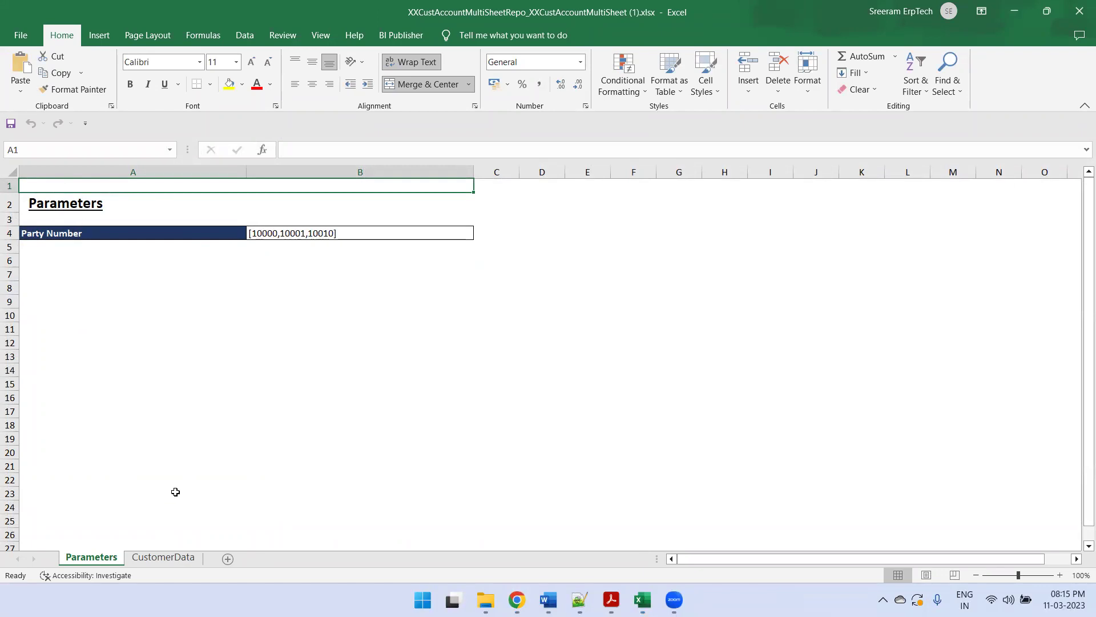
click(159, 557)
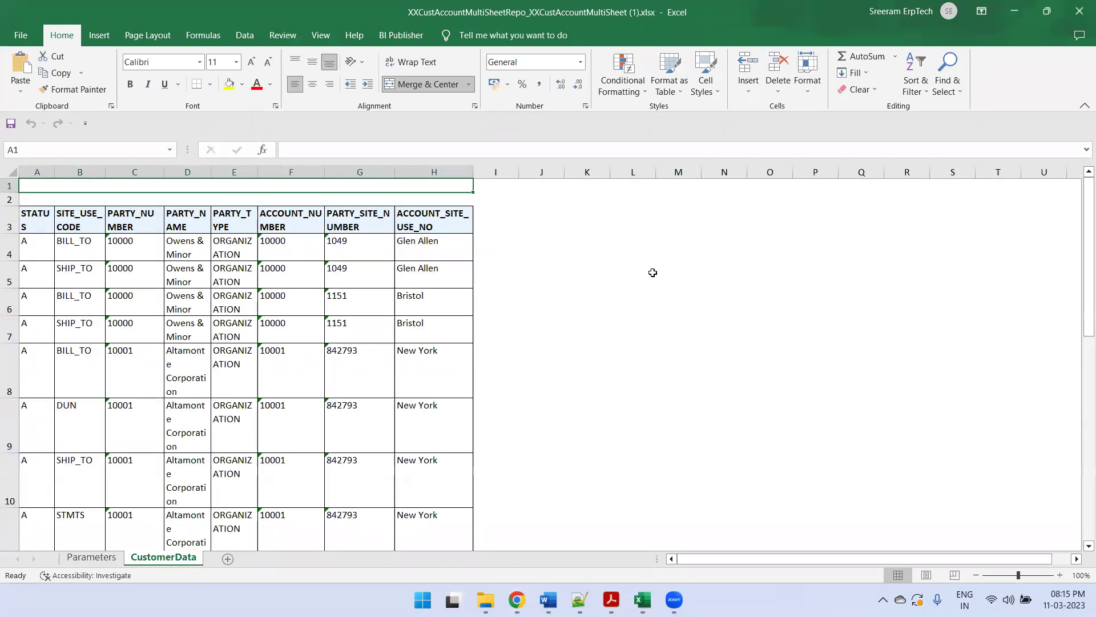
click(1067, 13)
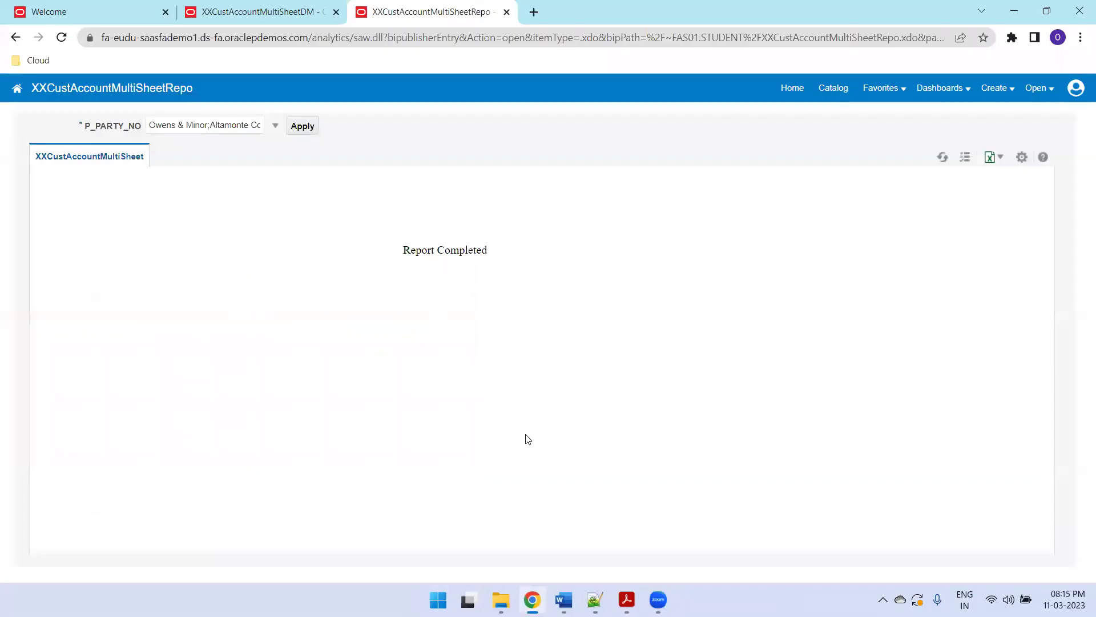
Review the Word RTF template's ParameterSheet and CustomerSheet pages, then switch to DetailNotes.txt
mouse_move(565, 599)
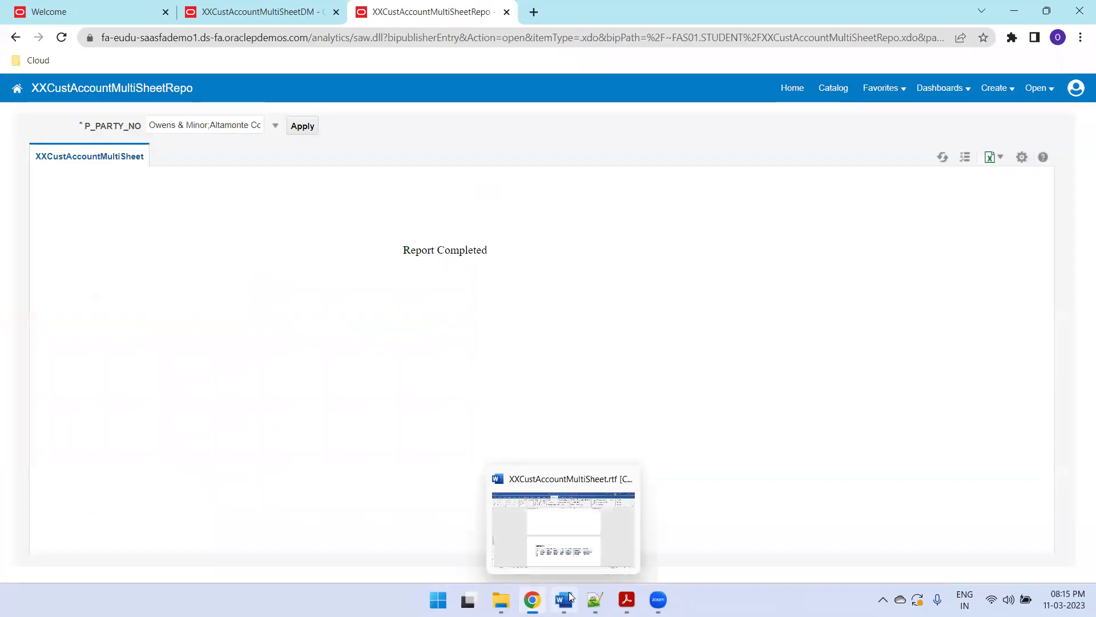
click(568, 545)
scroll(540, 369, up, 10)
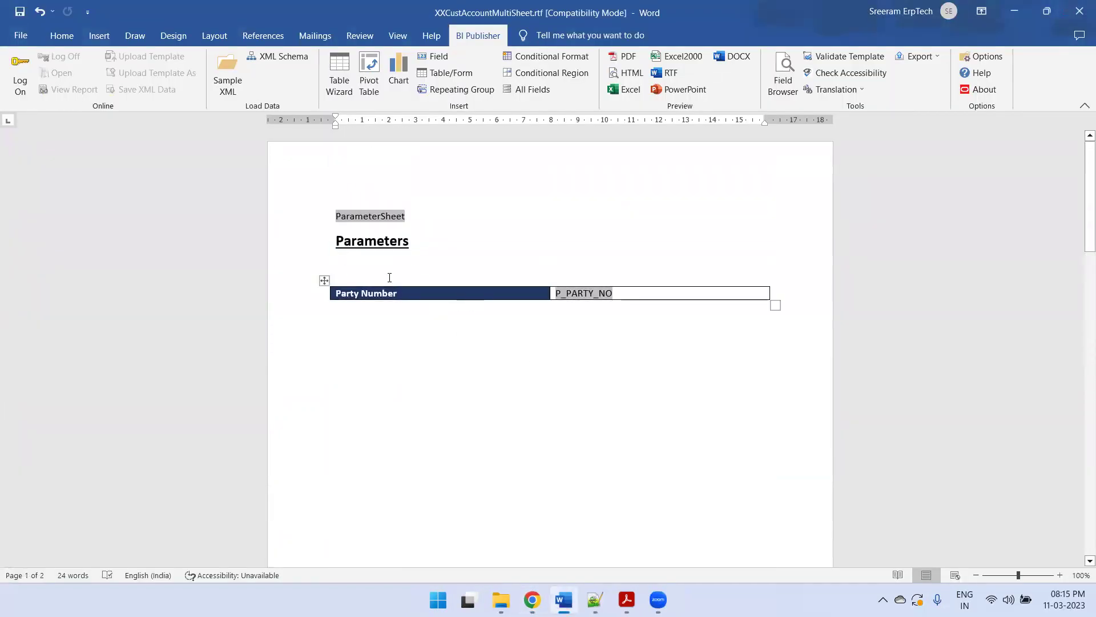
scroll(465, 317, down, 10)
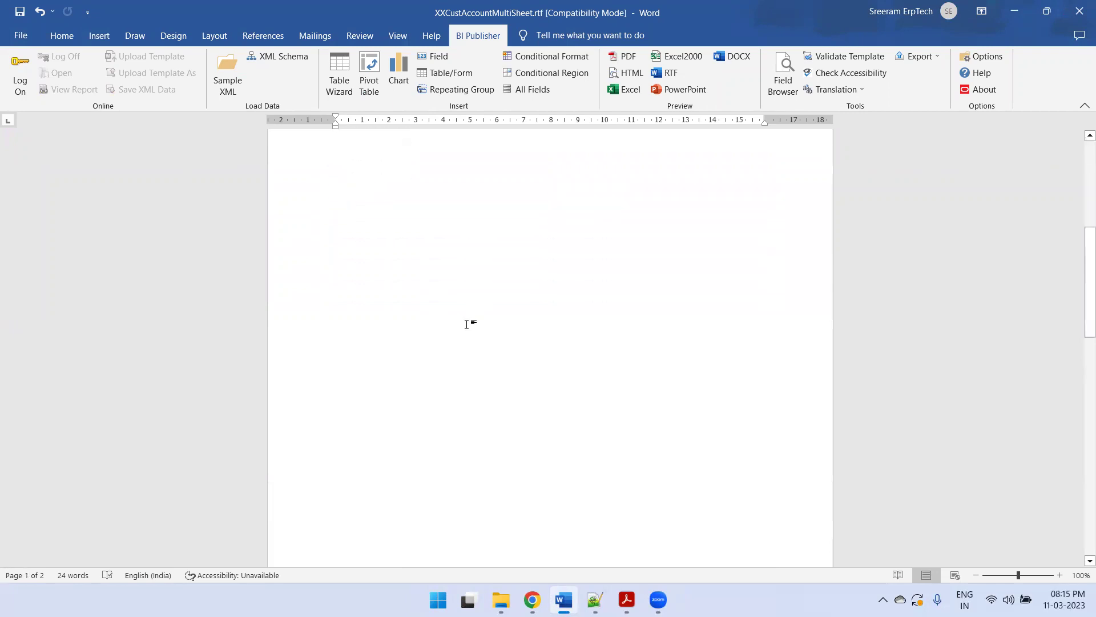
scroll(409, 398, up, 10)
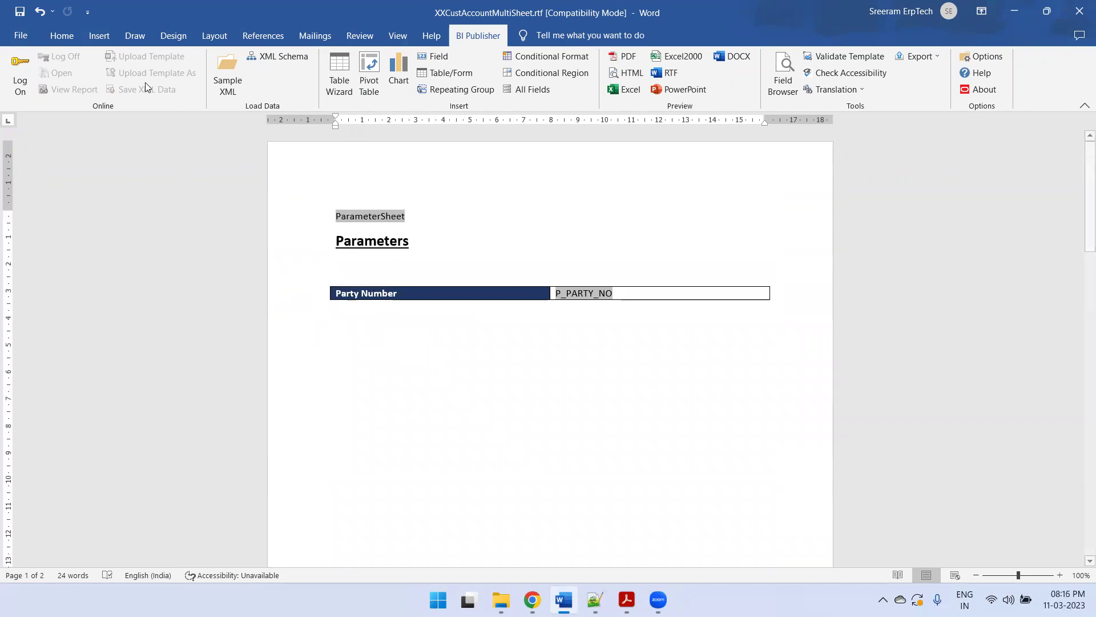
click(99, 36)
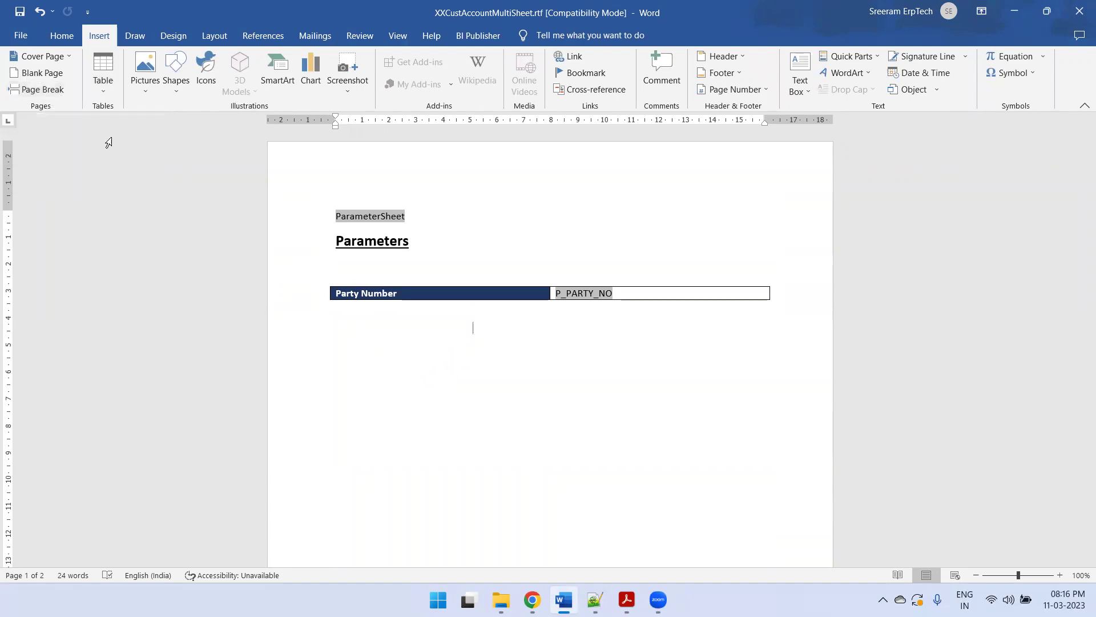
scroll(417, 355, down, 10)
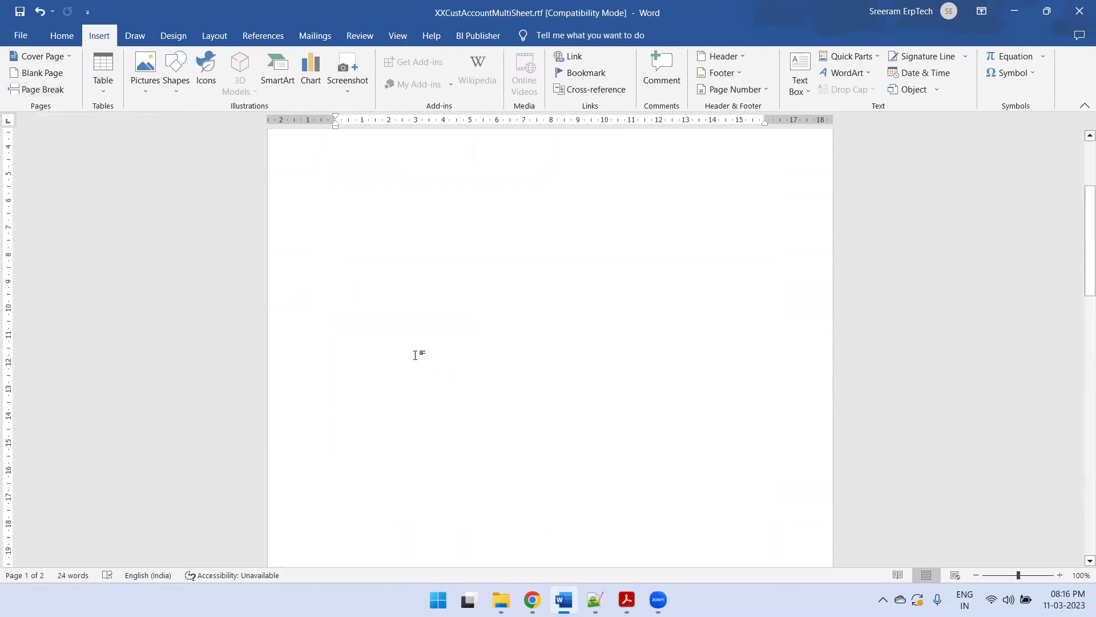
scroll(415, 355, up, 5)
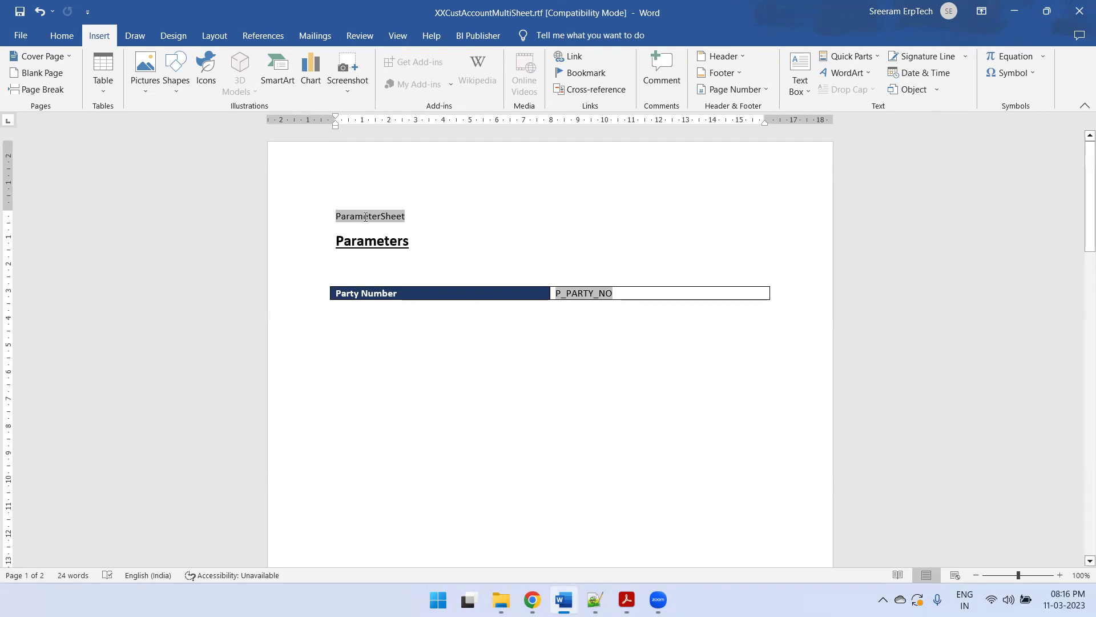
key(alt+Tab)
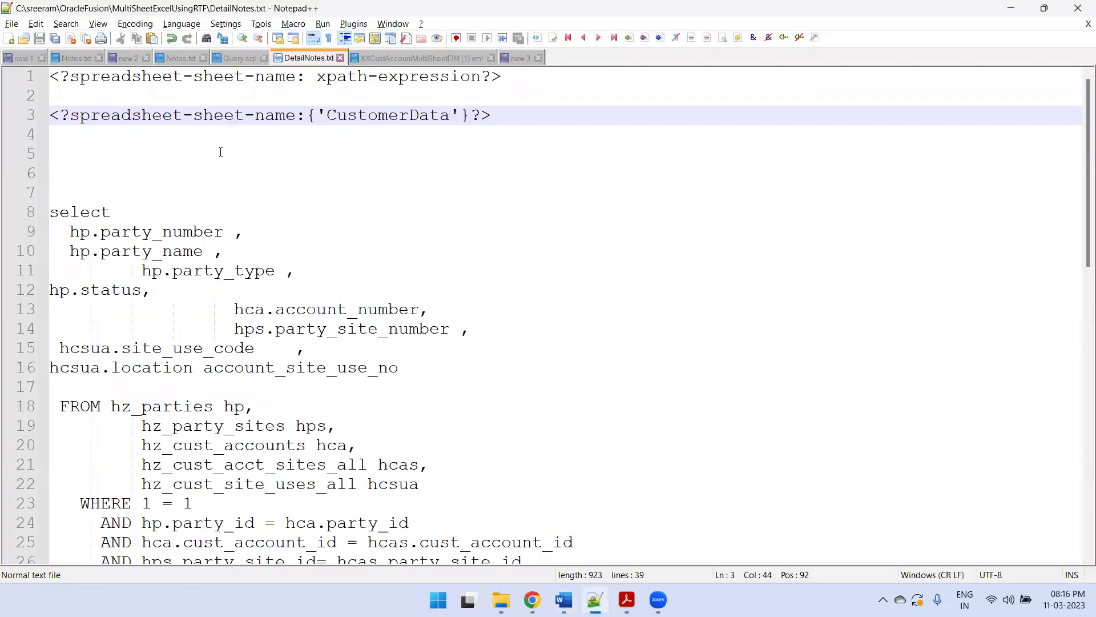
Highlight the sheet-name tag syntax on line 1 and {'CustomerData'} on line 3
drag(505, 79, 47, 81)
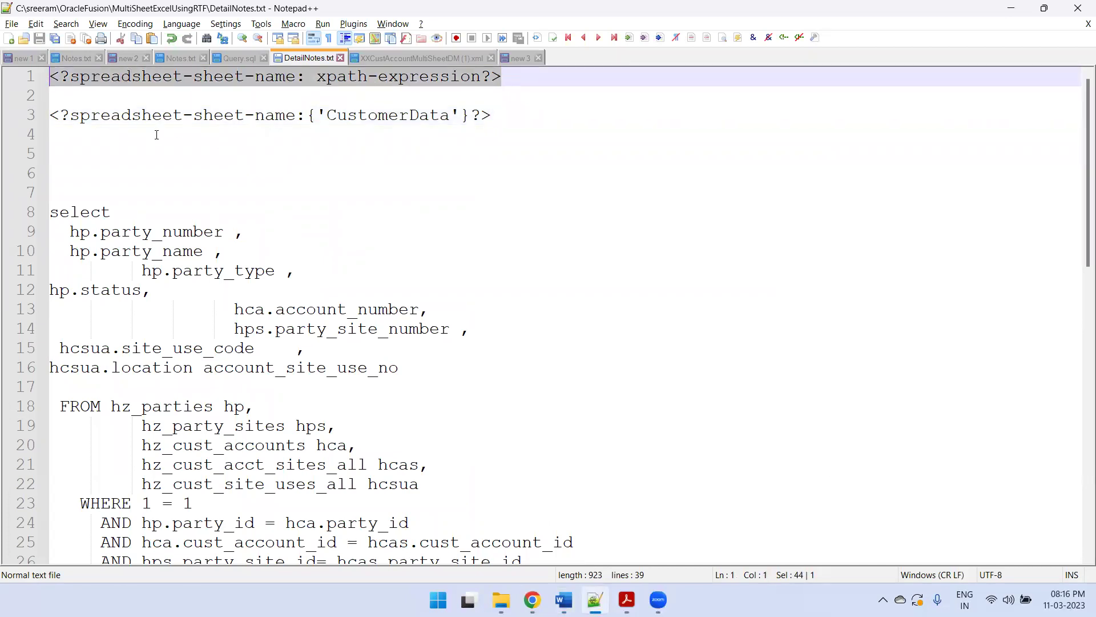
drag(305, 113, 473, 115)
Inspect the ParameterSheet field's Parameters sheet-name code in BI Publisher Properties without changes
key(alt+Tab)
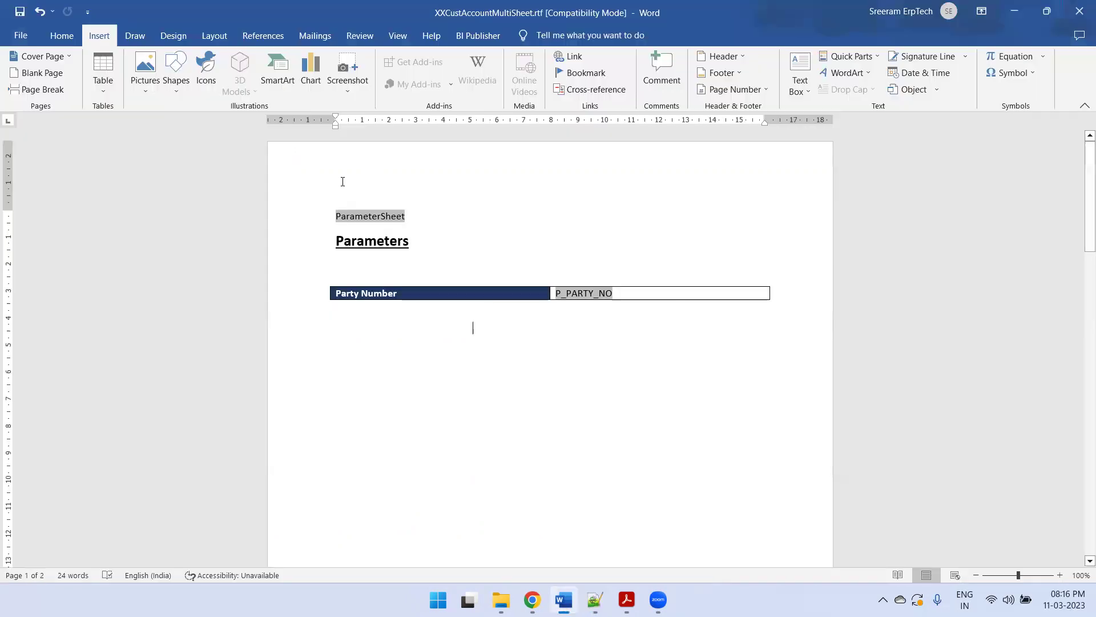
double_click(375, 216)
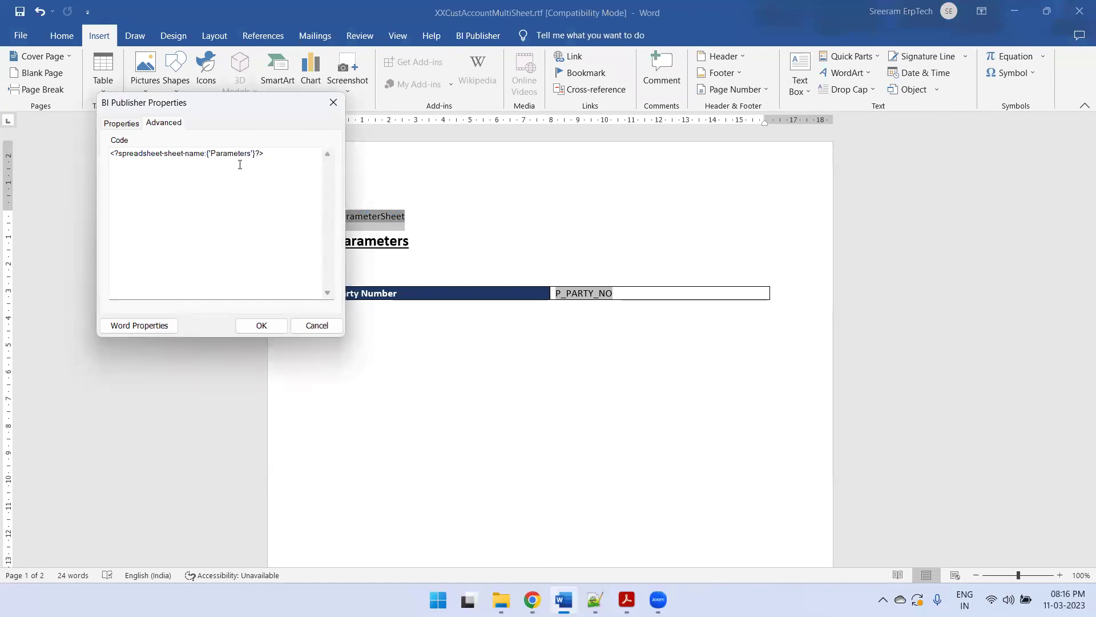
drag(263, 154, 108, 152)
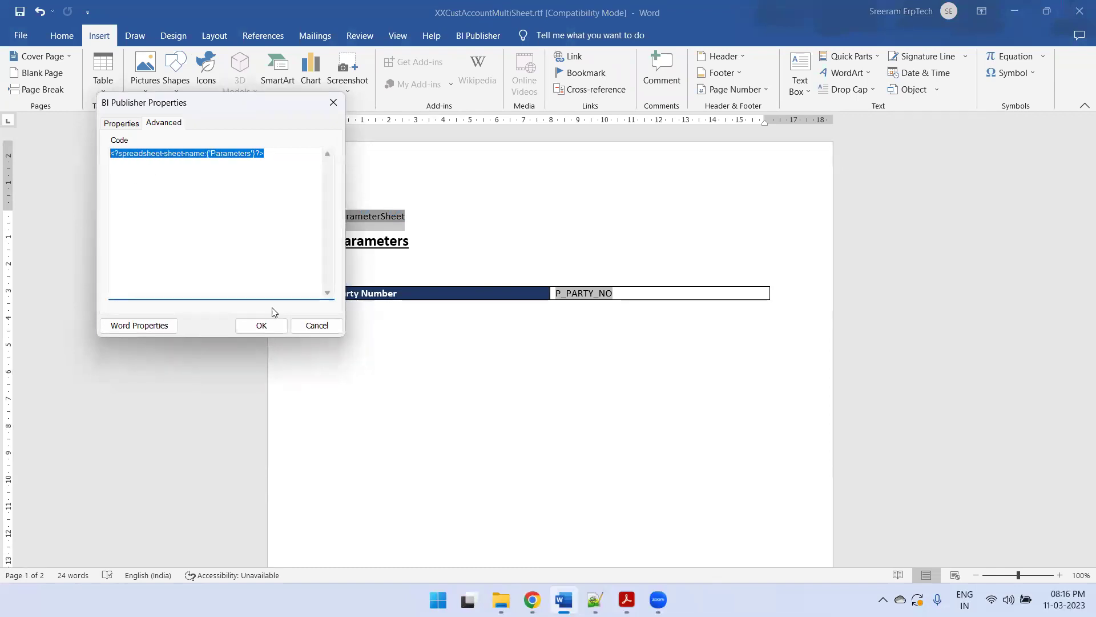
click(313, 330)
Inspect the CustomerSheet field's CustomerData sheet-name code, then return to DetailNotes.txt
scroll(382, 321, down, 10)
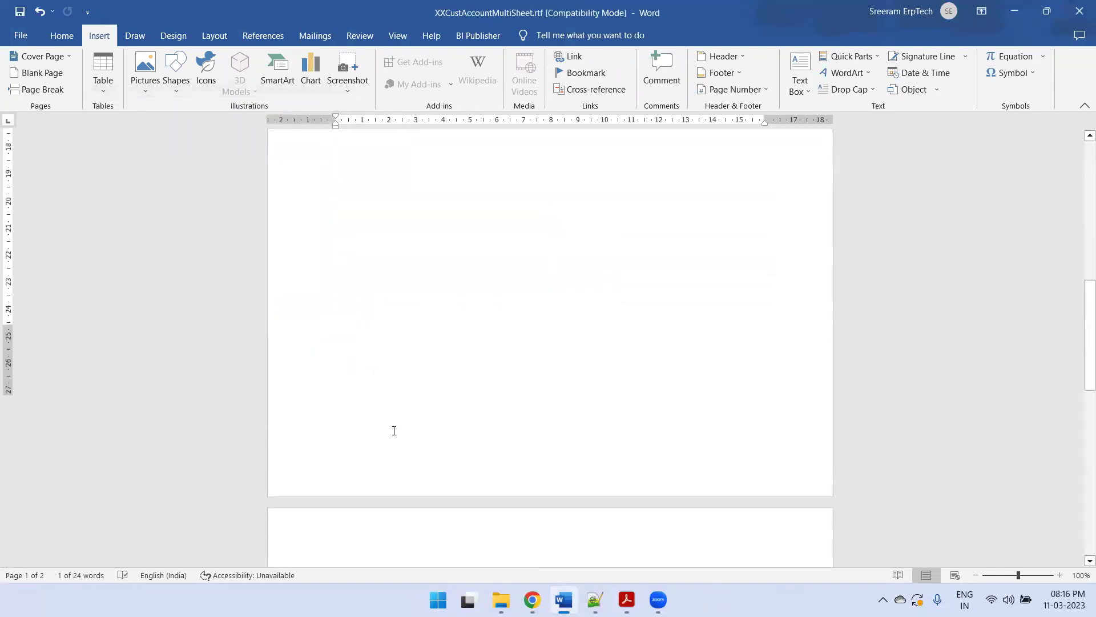
scroll(374, 408, down, 1)
double_click(371, 308)
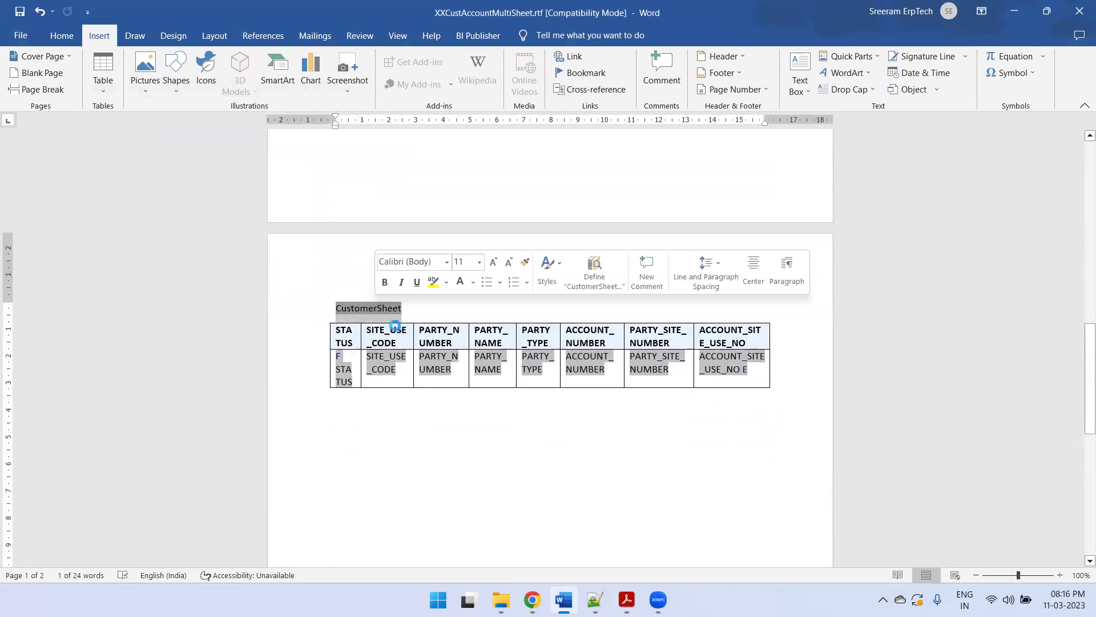
drag(327, 173, 92, 173)
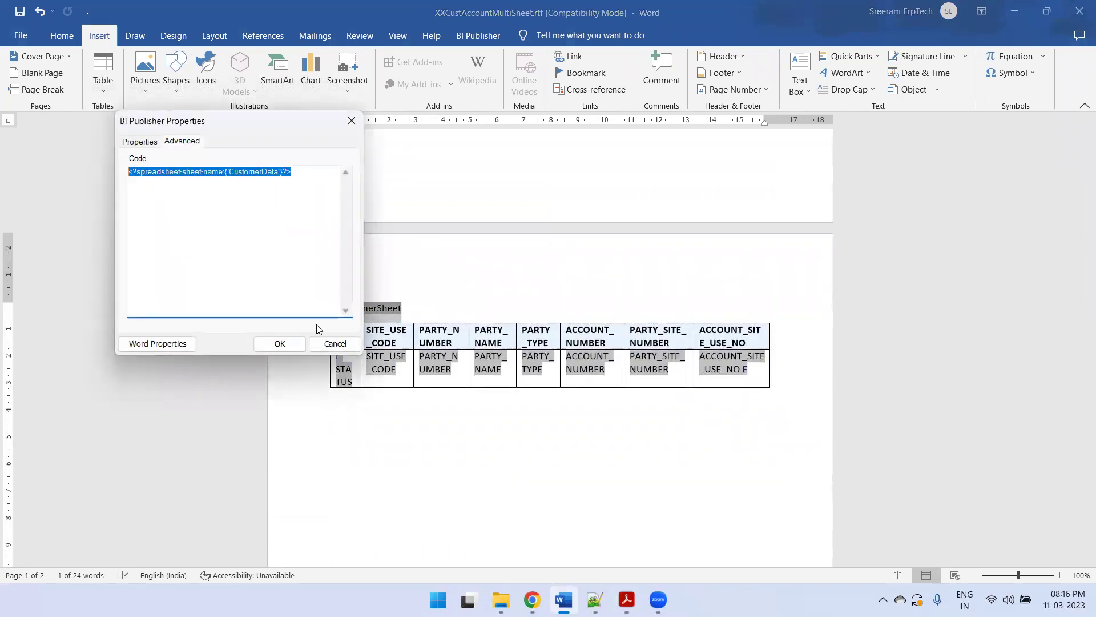
click(334, 345)
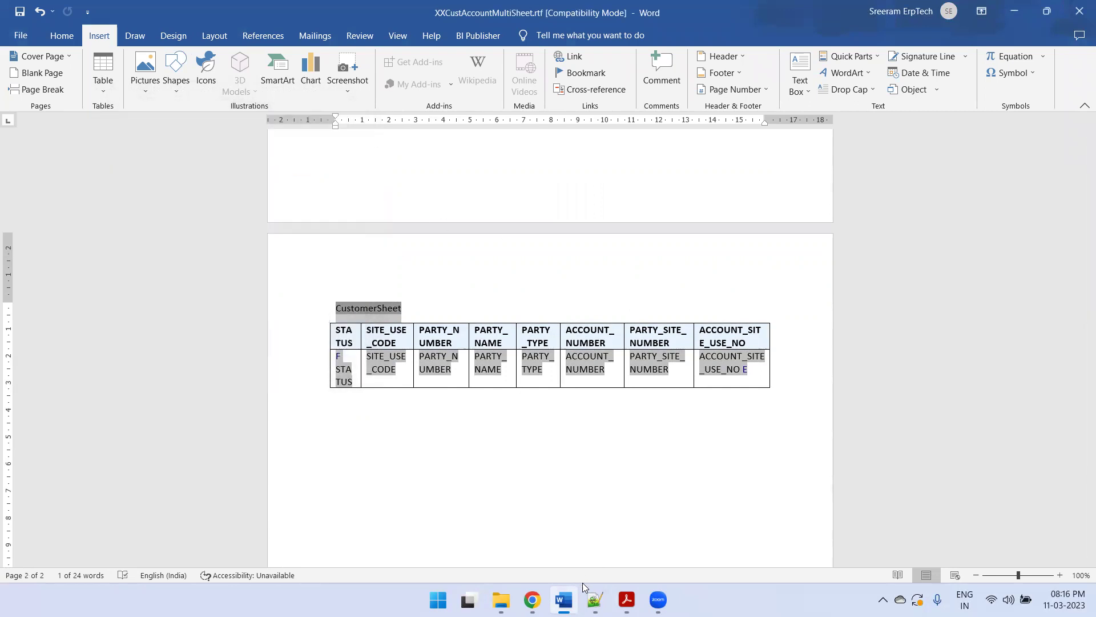
click(595, 599)
Read through the party and customer account SQL, then bring the BI Publisher window forward
ctrl+scroll(289, 302, down, 1)
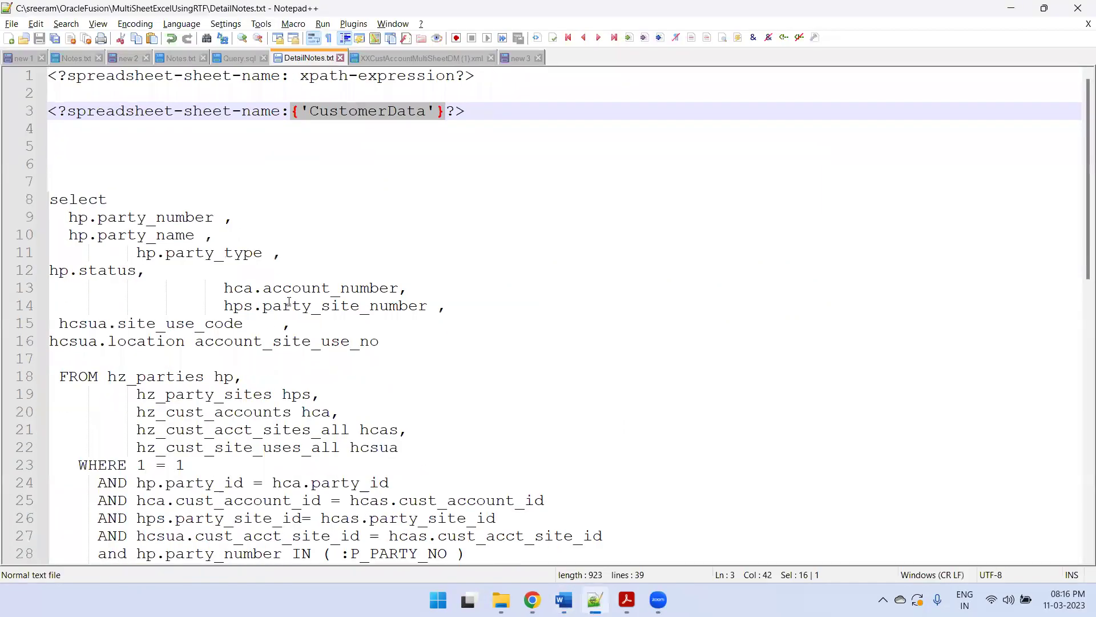
scroll(247, 300, down, 2)
ctrl+scroll(247, 300, down, 1)
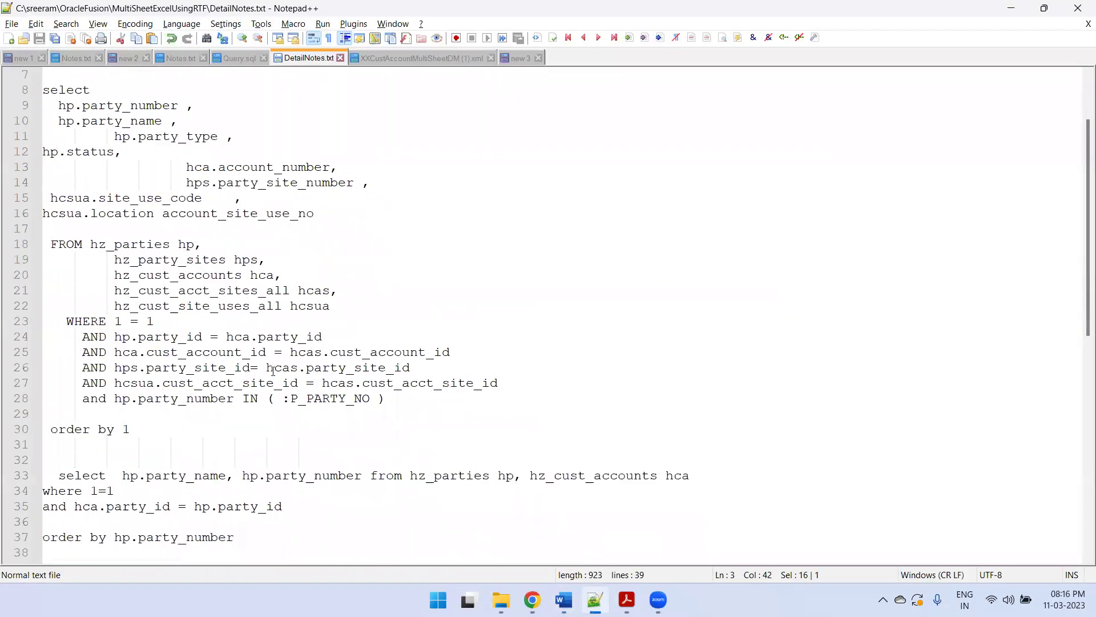
scroll(223, 428, up, 1)
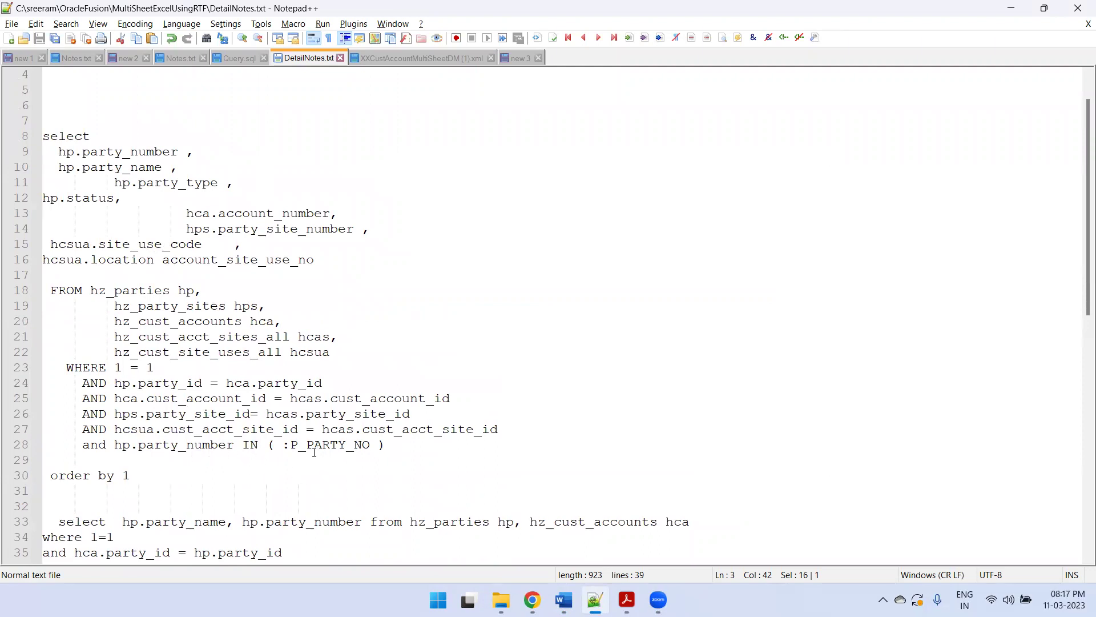
mouse_move(532, 599)
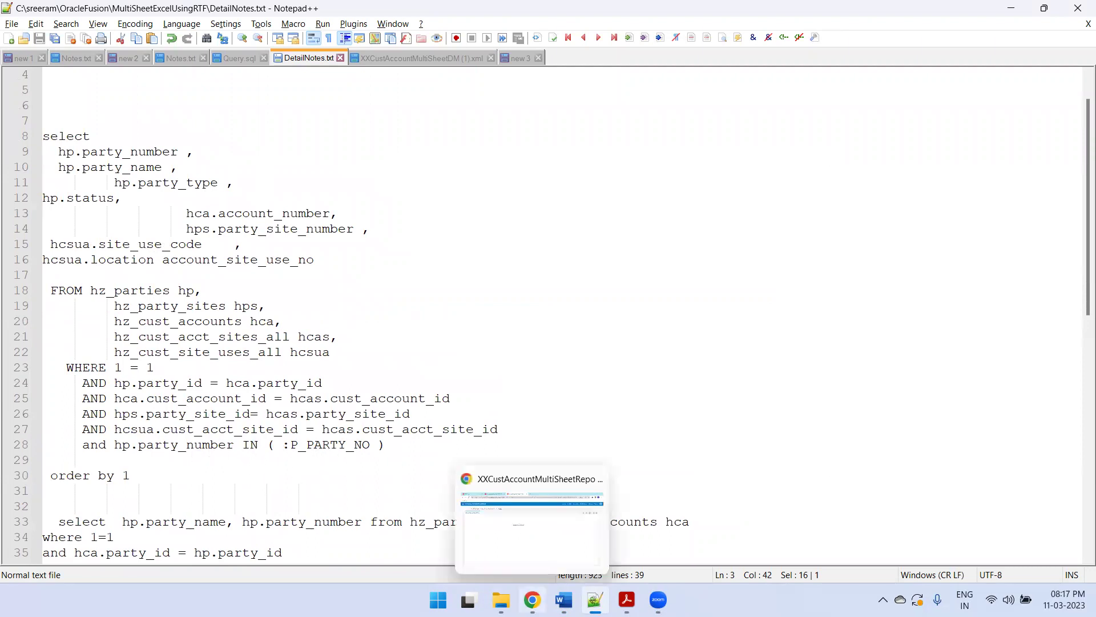
click(522, 544)
Return to the XXCustAccountMultiSheetDM tab and reload the page at the .../analytics root address
click(244, 20)
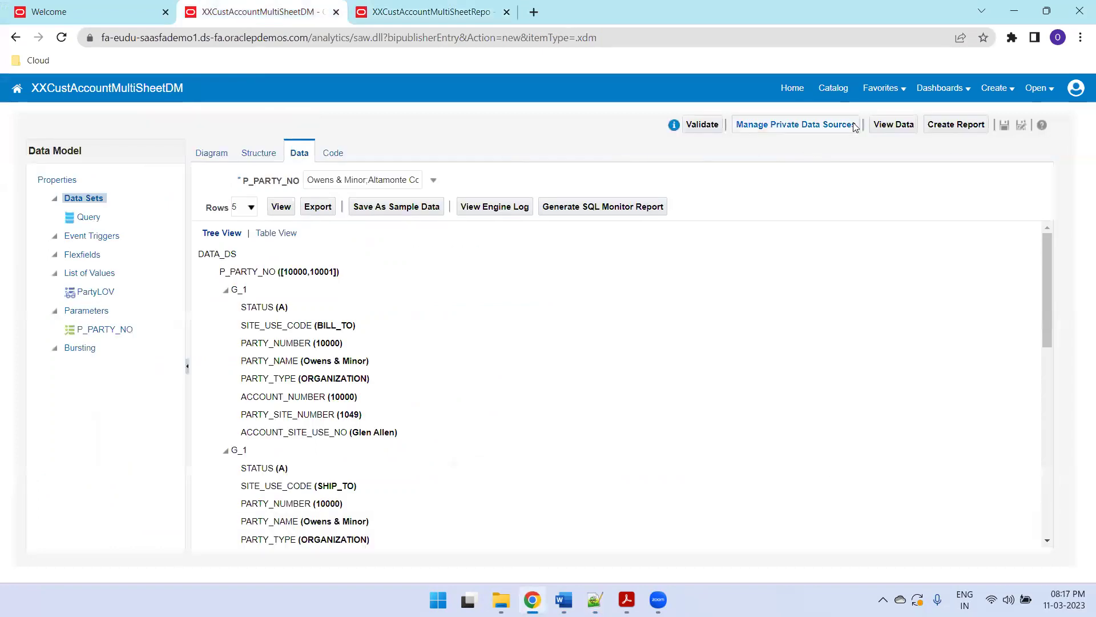
click(991, 88)
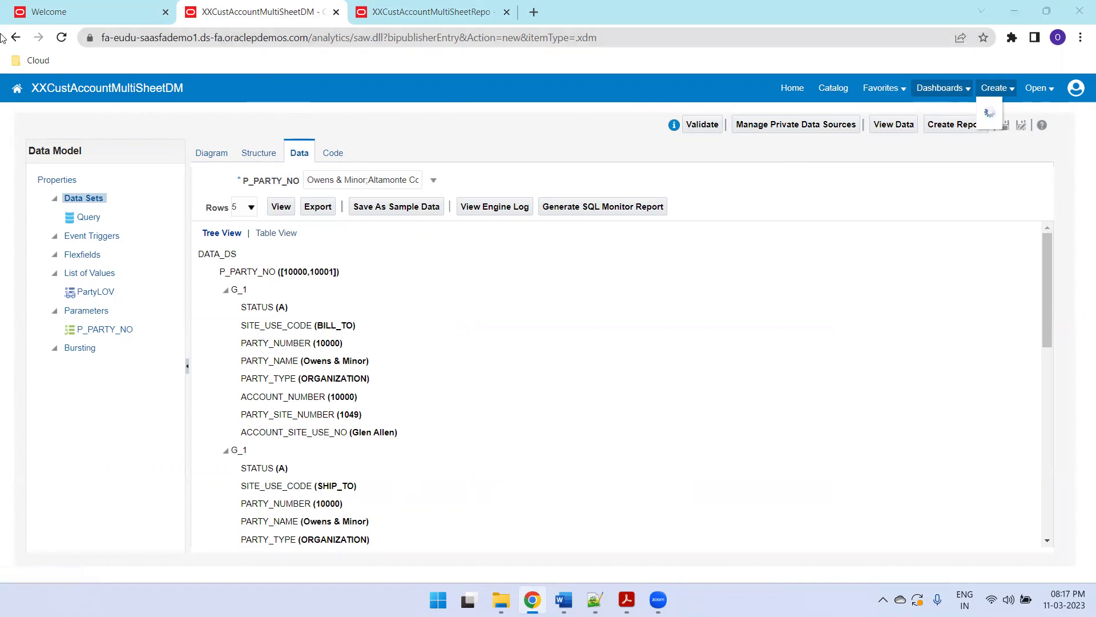
click(118, 37)
key(shift+End)
key(Delete)
key(Return)
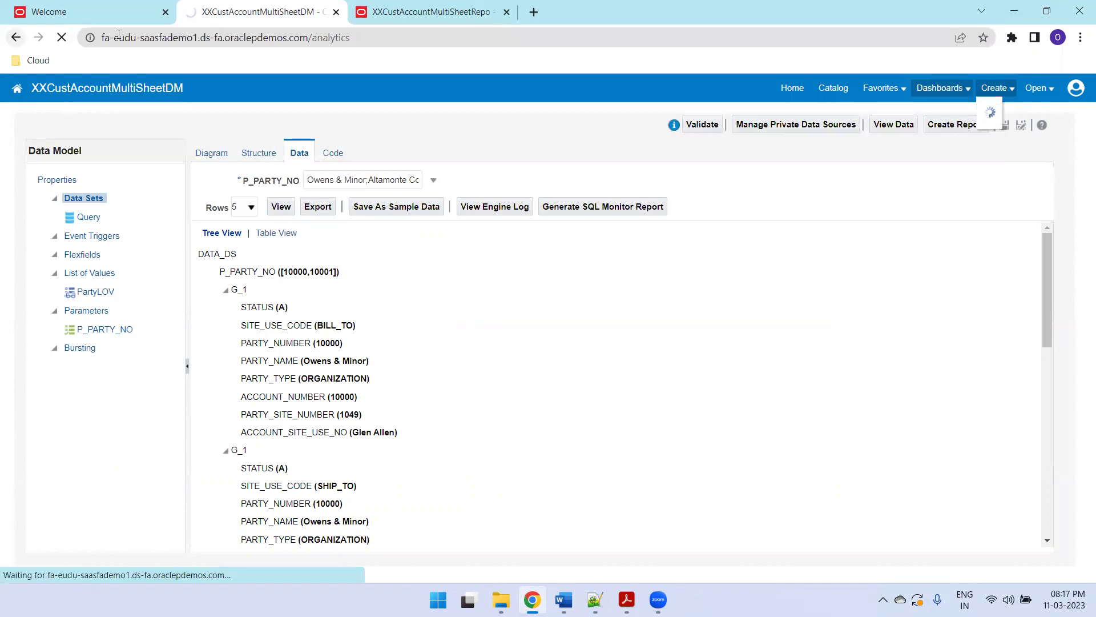
Leave the current page and create a new blank data model
click(614, 118)
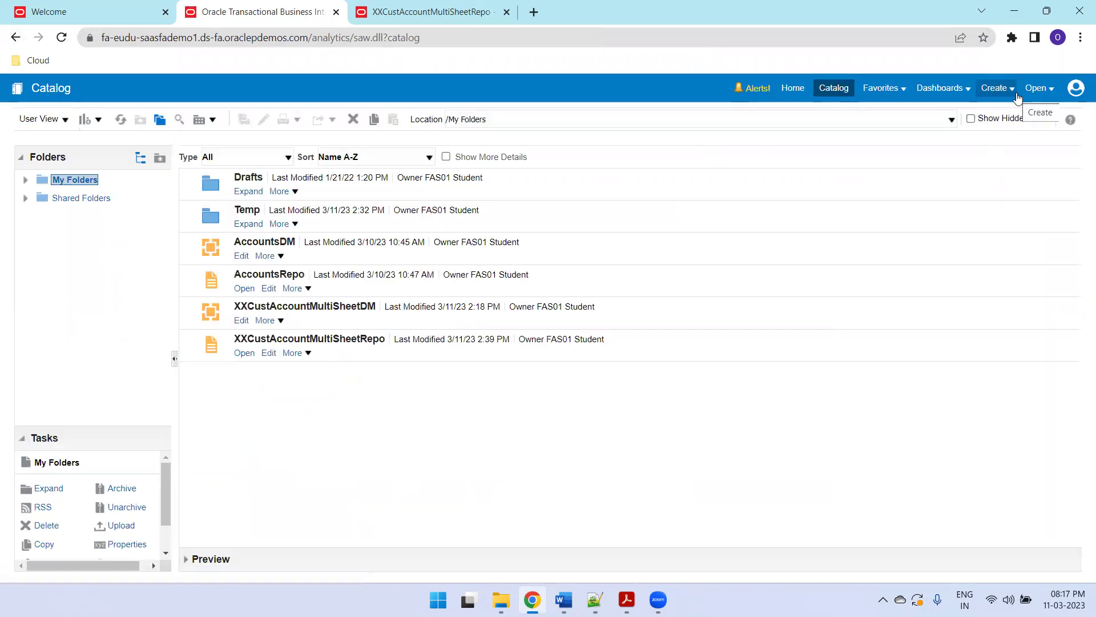
click(996, 89)
click(914, 348)
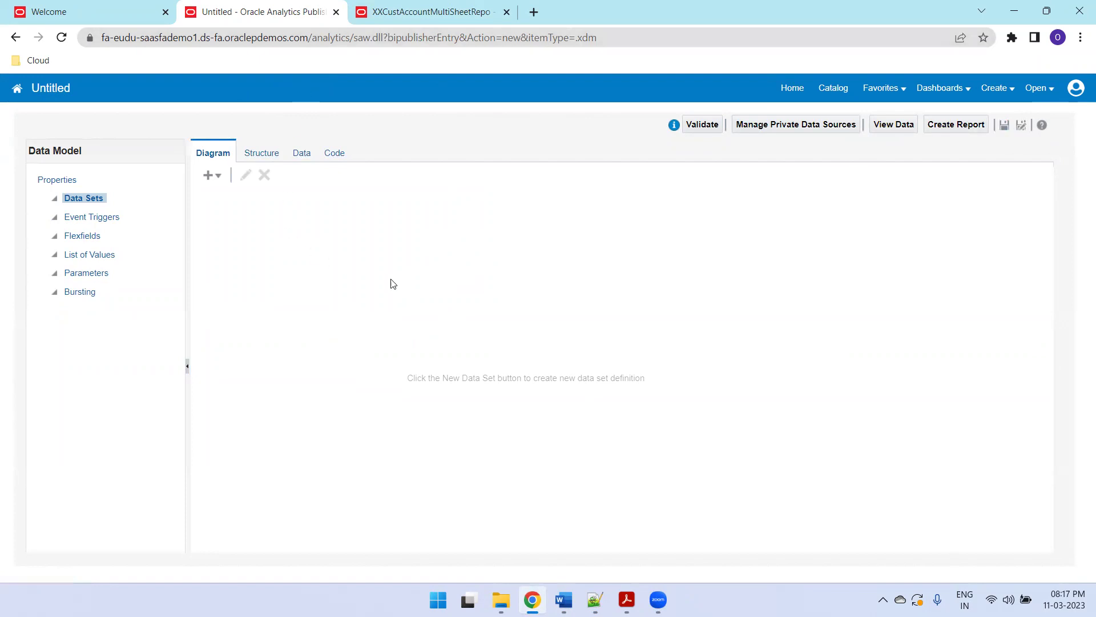
Save the data model as RTFMultiSheetDM in My Folders
key(ctrl+s)
text(RTFMultiSheetDM)
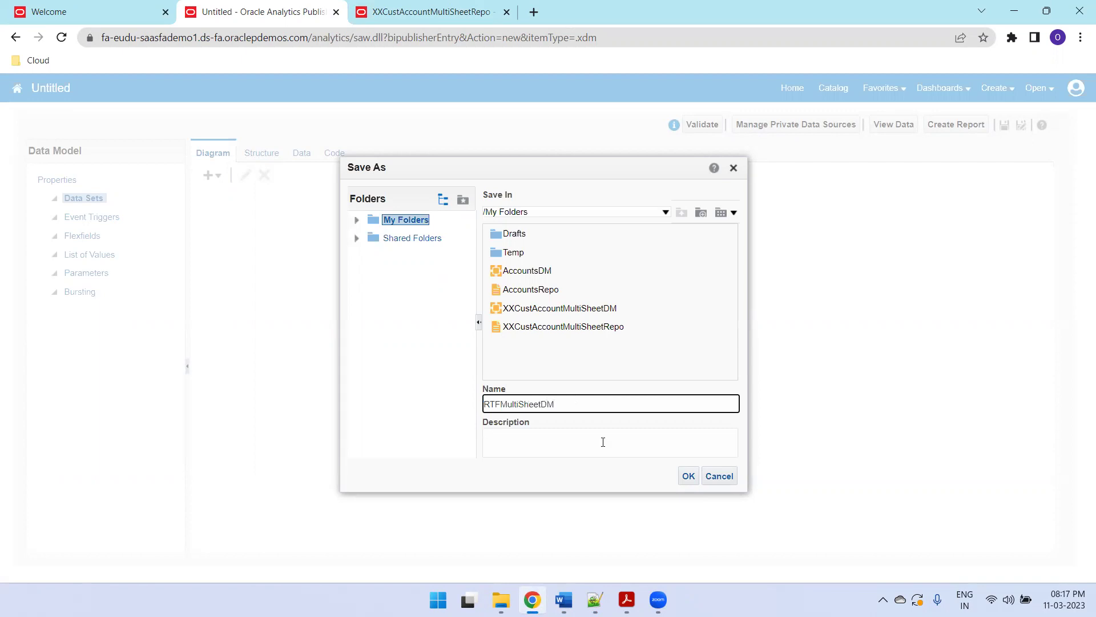
click(688, 475)
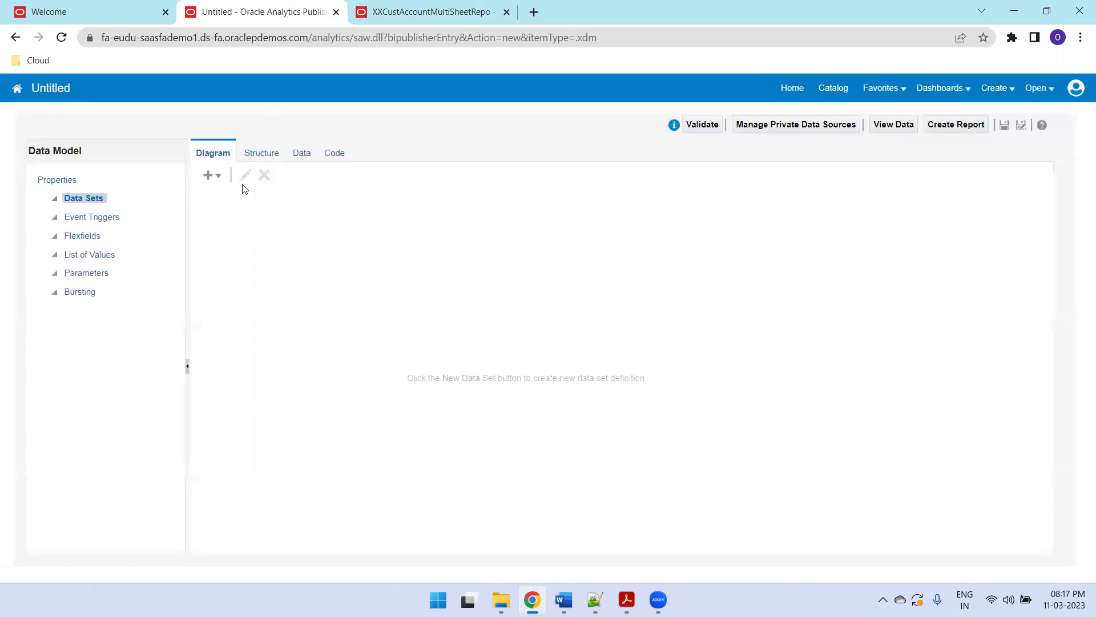
click(218, 176)
Add SQL data set 1 on ApplicationDB_FSCM using the detail query copied from DetailNotes.txt
click(247, 191)
click(478, 224)
text(1)
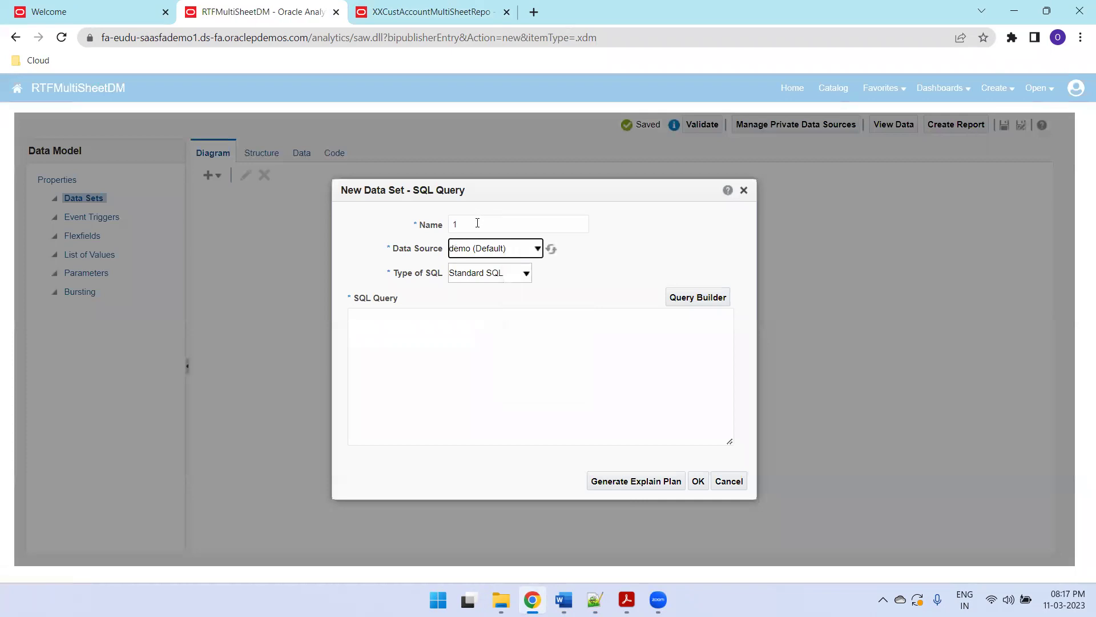
click(460, 372)
text(https://fa-eudu-saasfademo1.ds-fa.oraclepdemos.com/analytics)
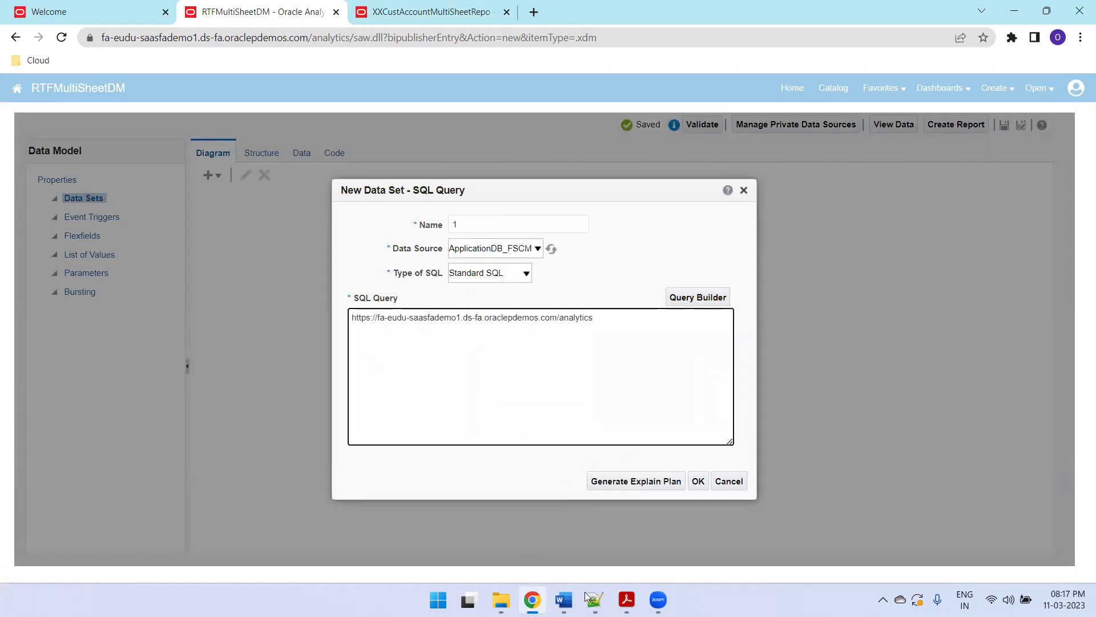
key(alt+Tab)
drag(276, 475, 25, 128)
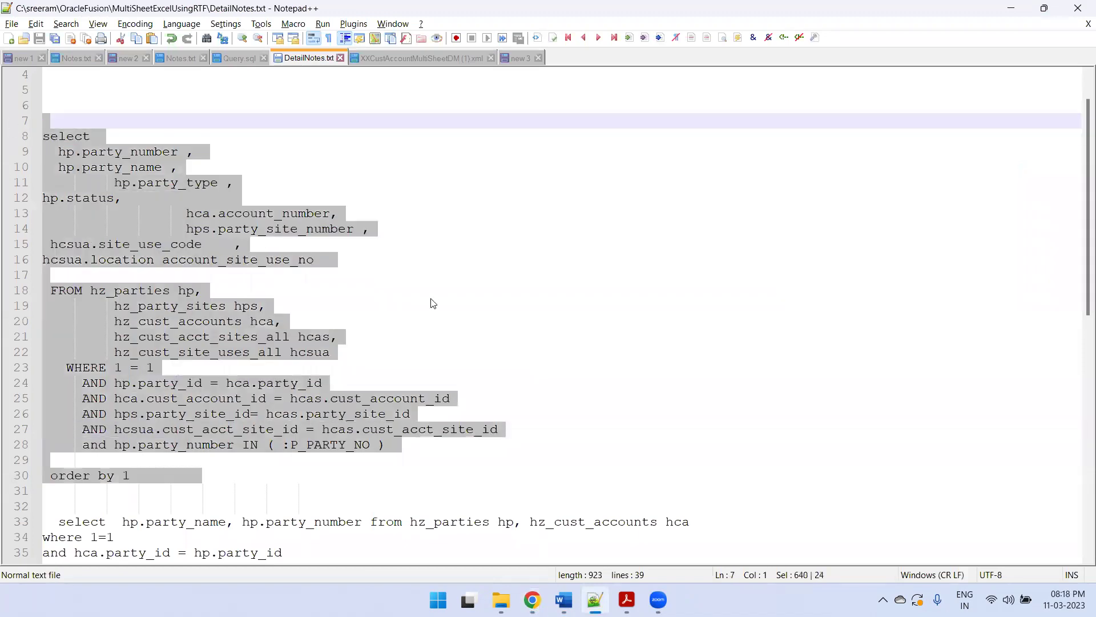
key(alt+Tab)
key(ctrl+v)
click(698, 481)
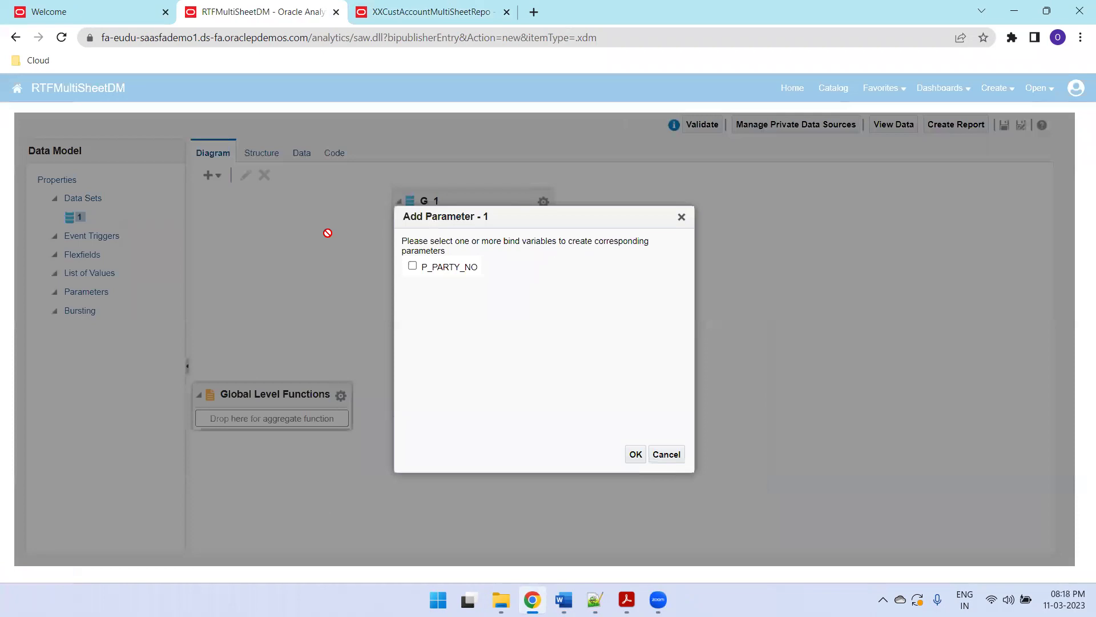
Create the P_PARTY_NO parameter, save the data model, and select the party list query
click(413, 266)
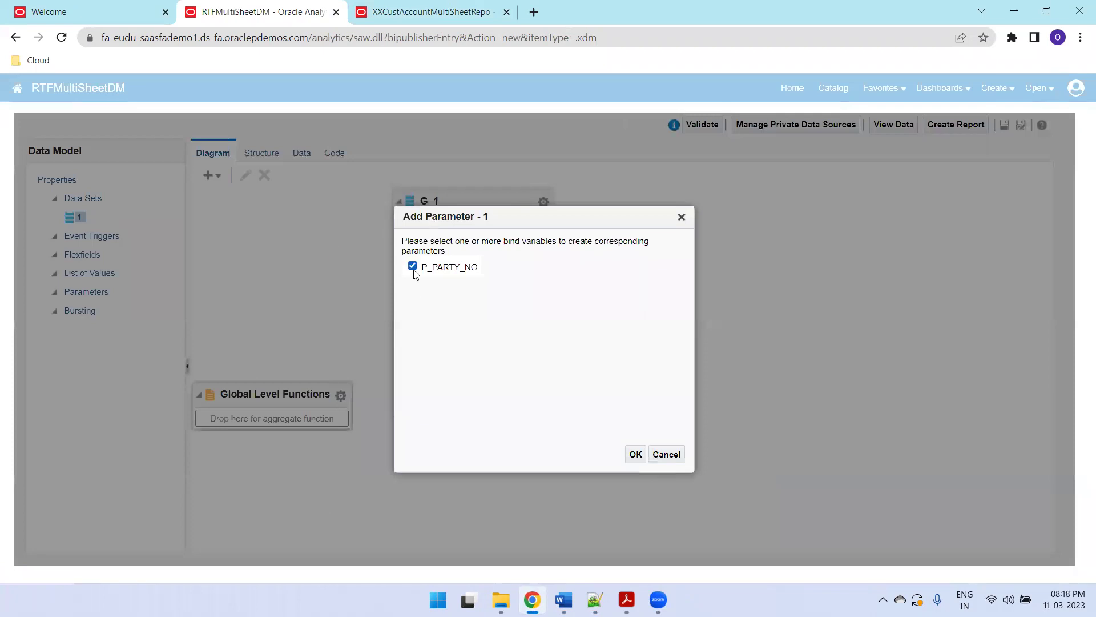
click(635, 454)
click(1004, 125)
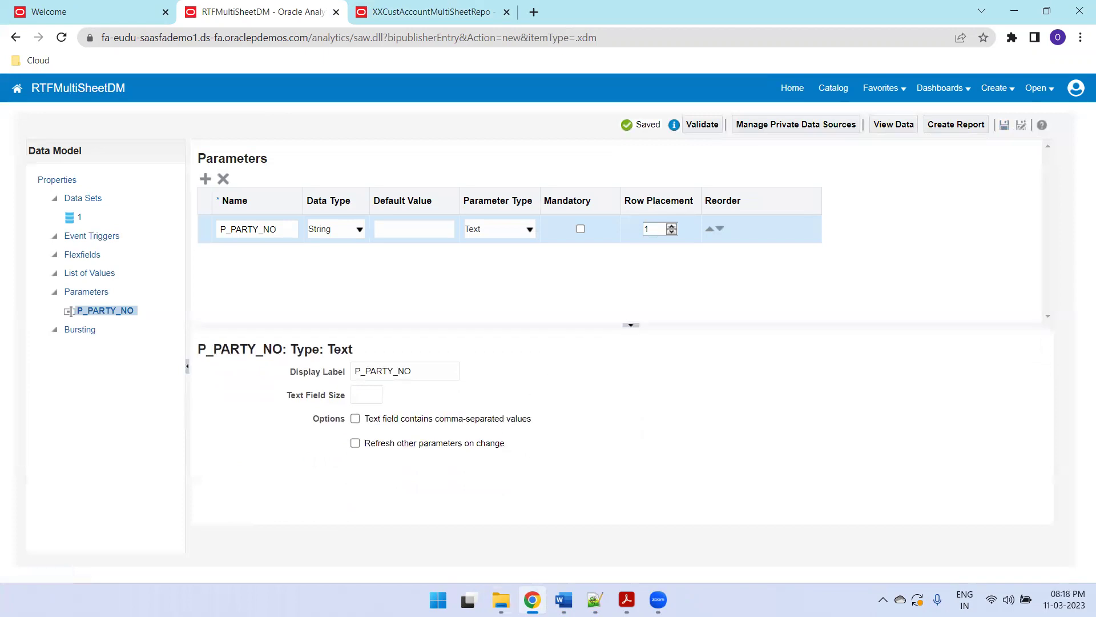
click(594, 600)
drag(249, 407, 100, 336)
key(ctrl+c)
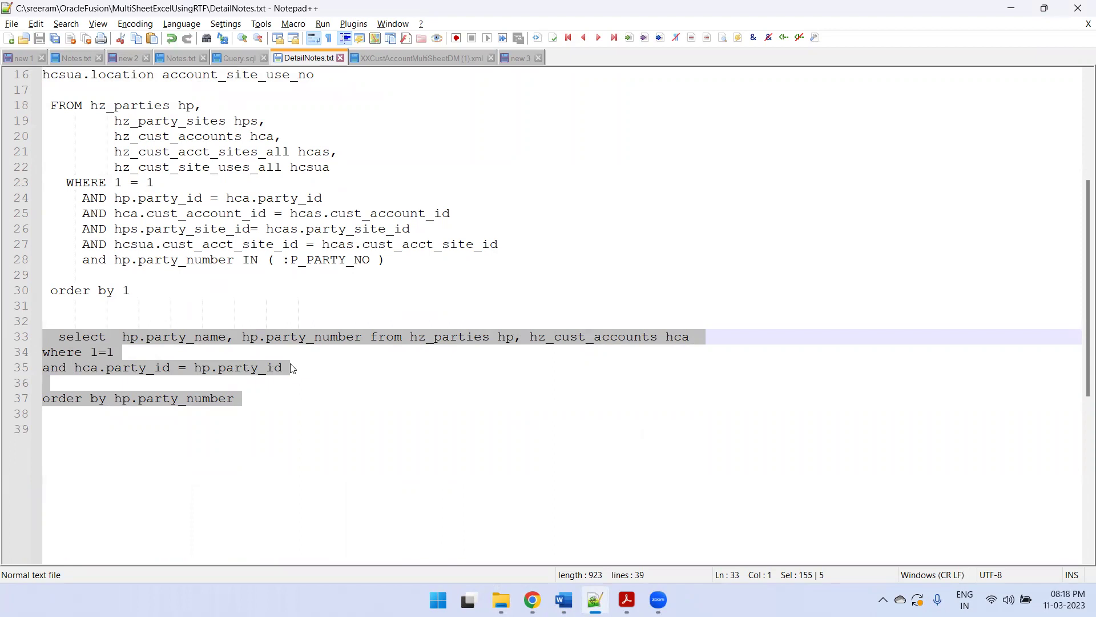
Add a new list of values named PartyLOV using the ApplicationDB_FSCM data source
key(alt+Tab)
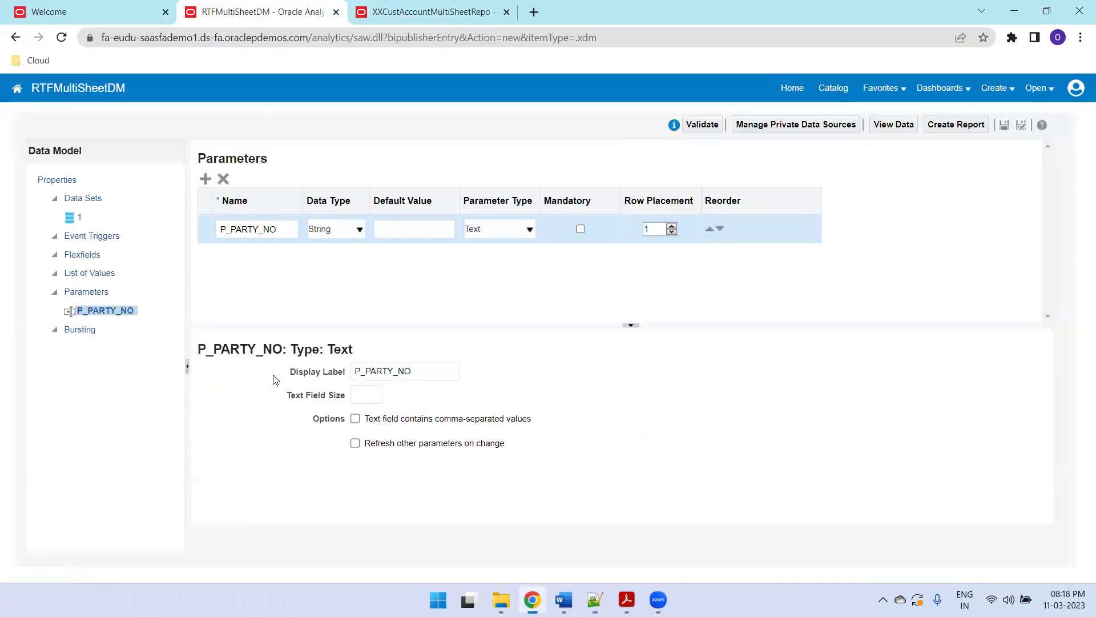
click(94, 275)
click(205, 179)
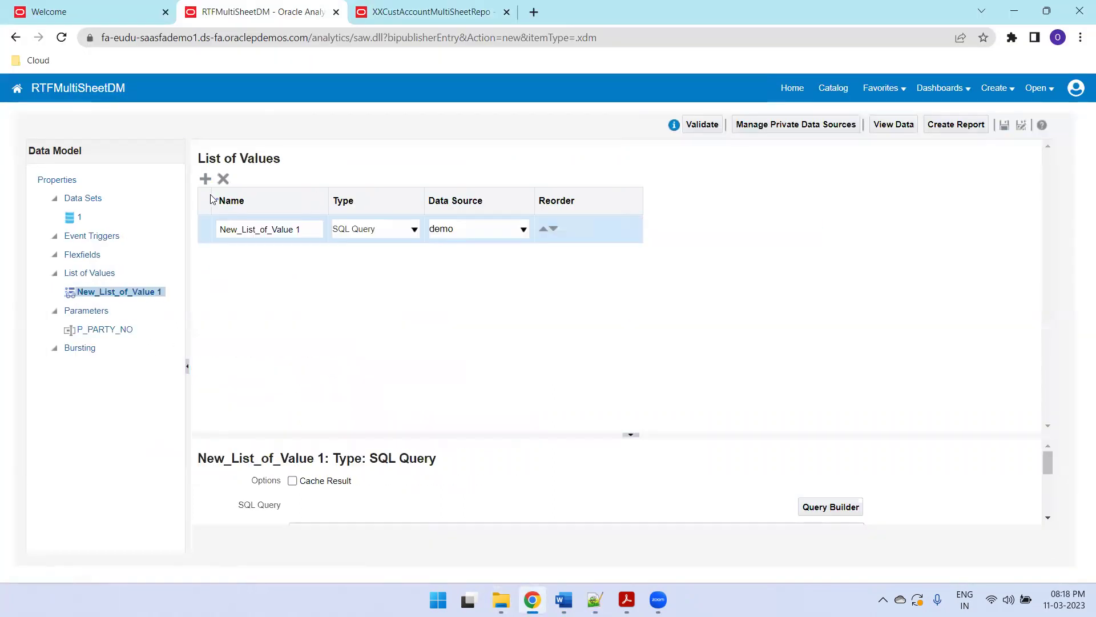
click(265, 233)
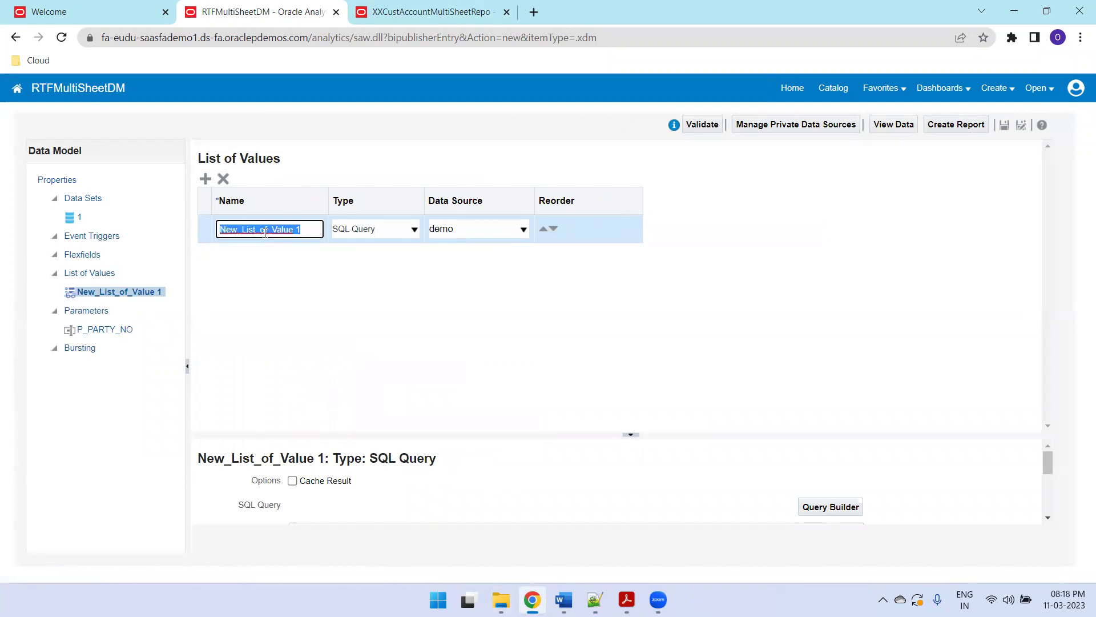
text(PartyLOV)
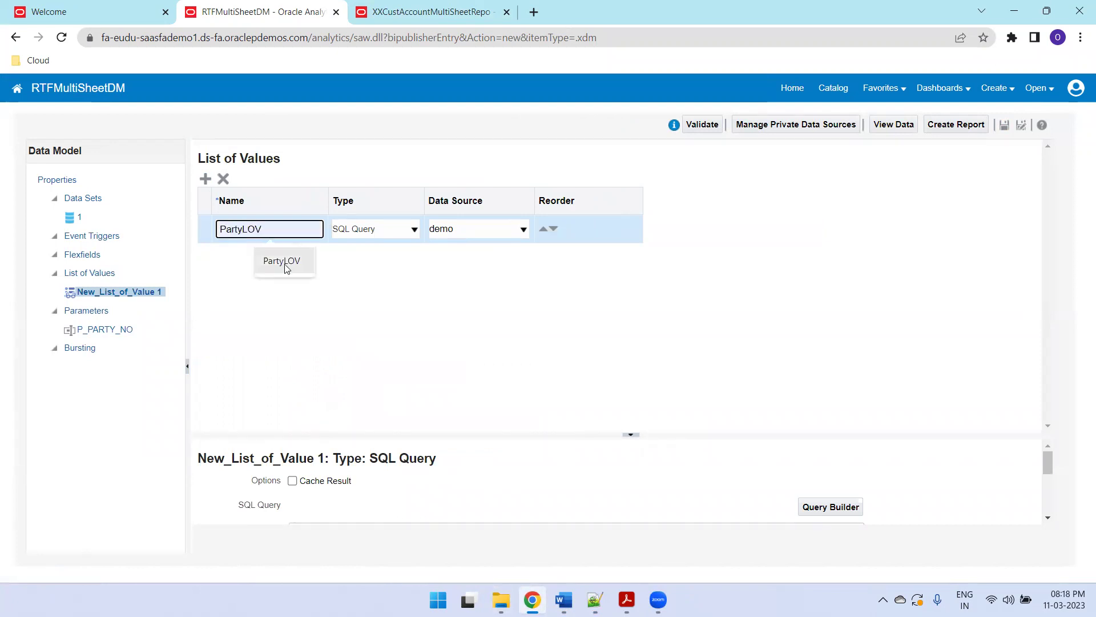
click(282, 261)
click(457, 230)
click(474, 255)
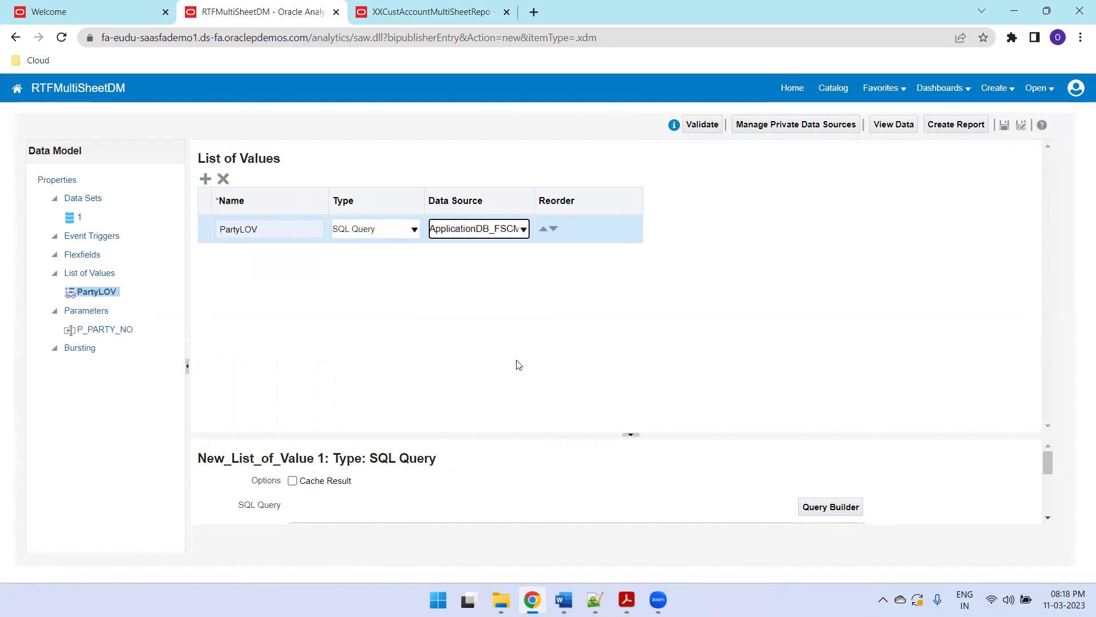
Paste the party name and number SQL query into PartyLOV and save the data model
drag(524, 434, 522, 262)
click(419, 440)
key(ctrl+v)
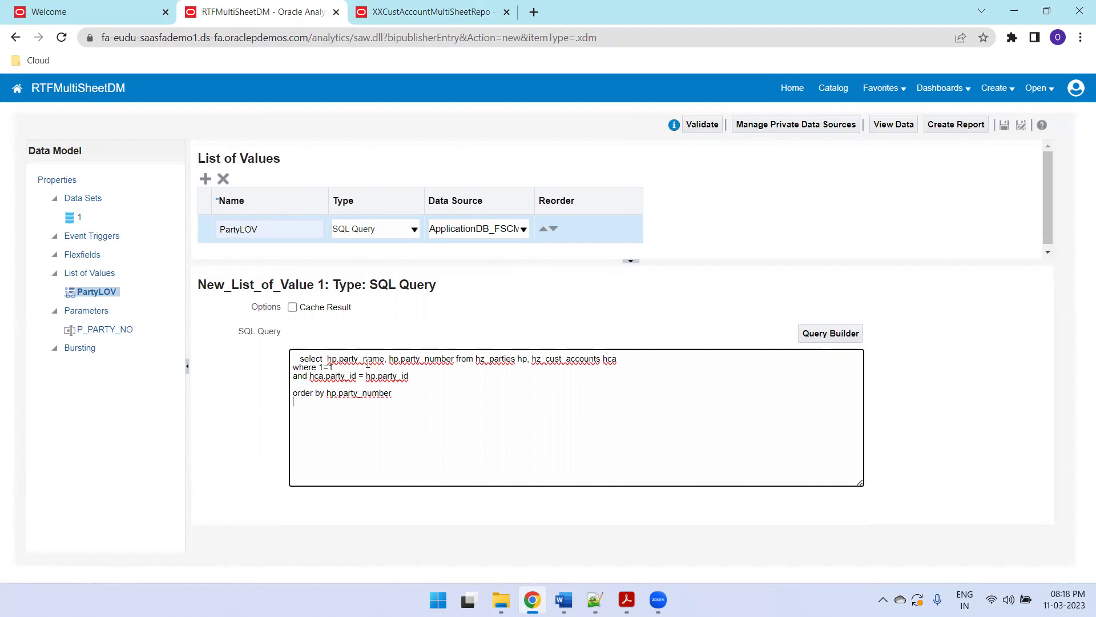
double_click(360, 358)
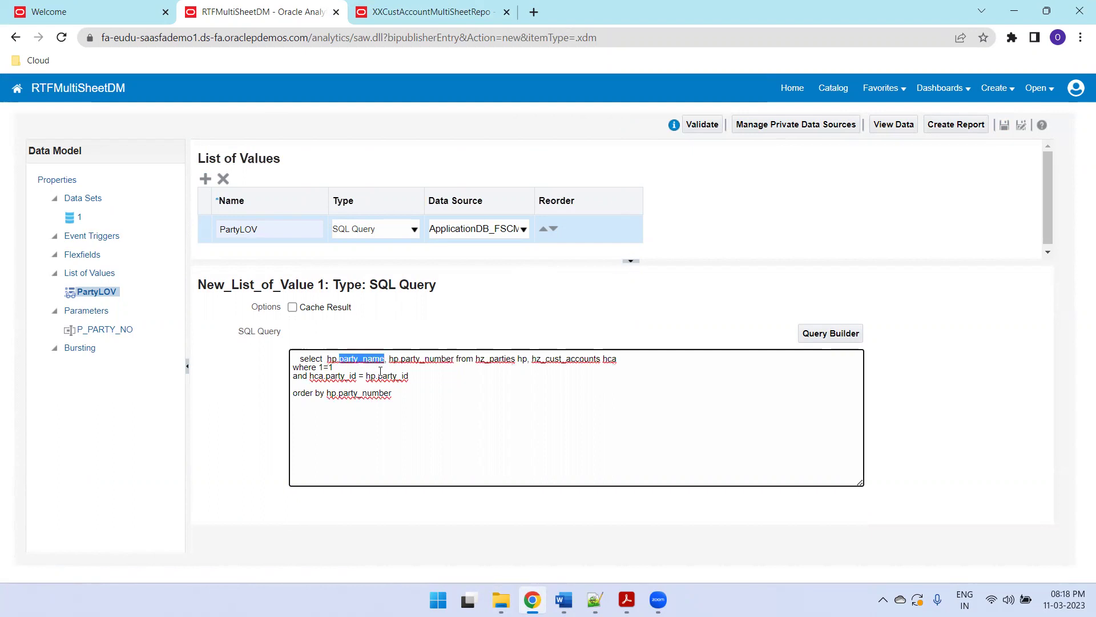
click(420, 376)
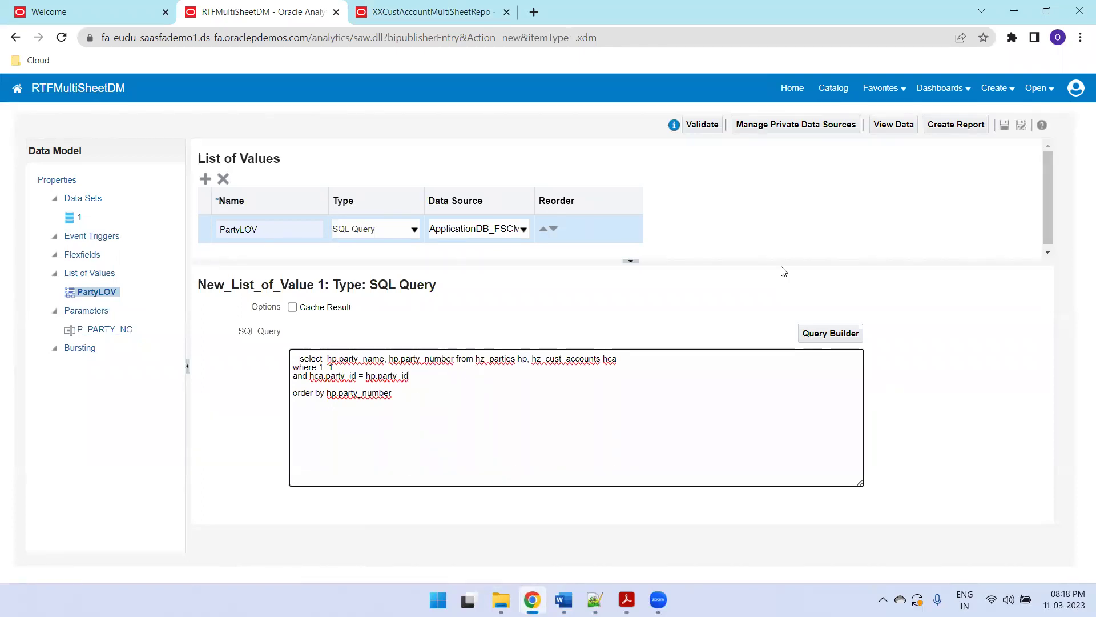
click(1004, 125)
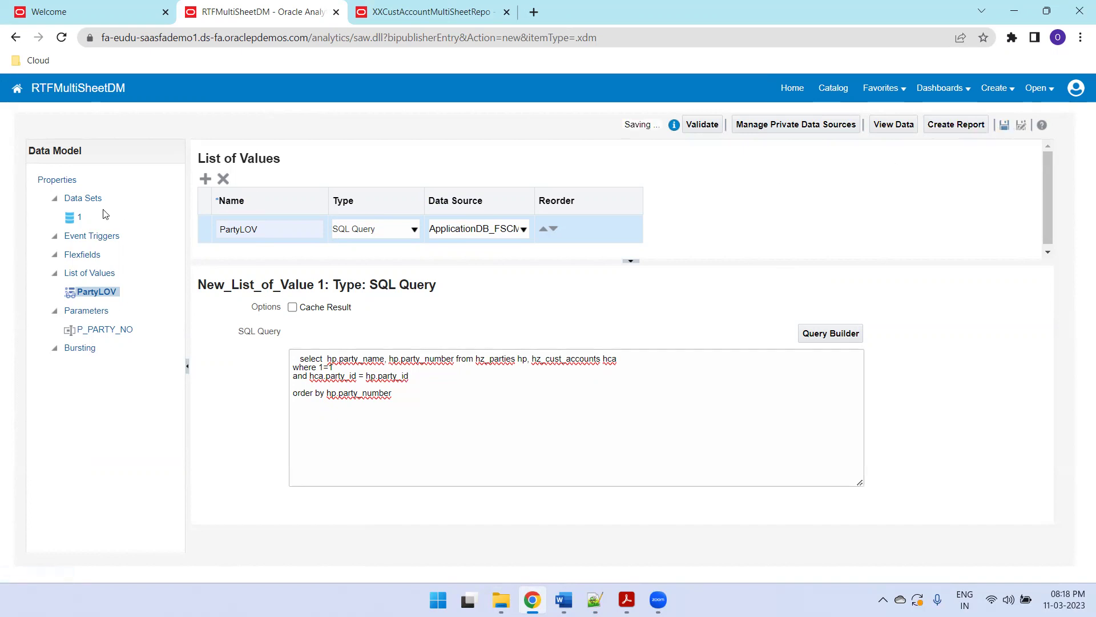
click(79, 220)
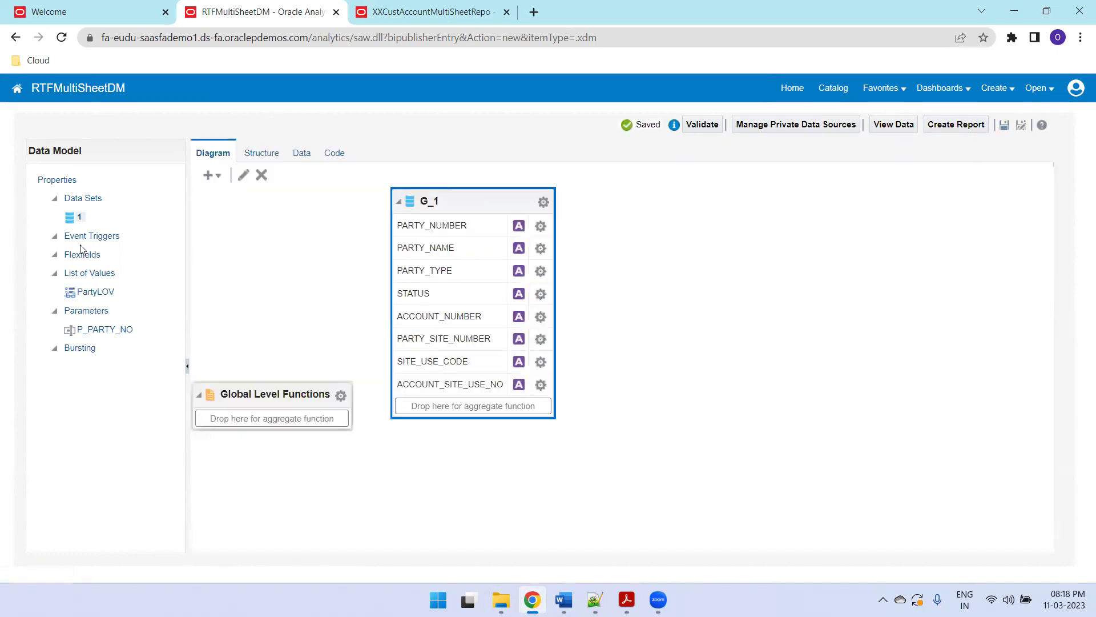
click(86, 292)
Make P_PARTY_NO a Menu parameter fed by PartyLOV with Multiple Selection, and save
click(101, 329)
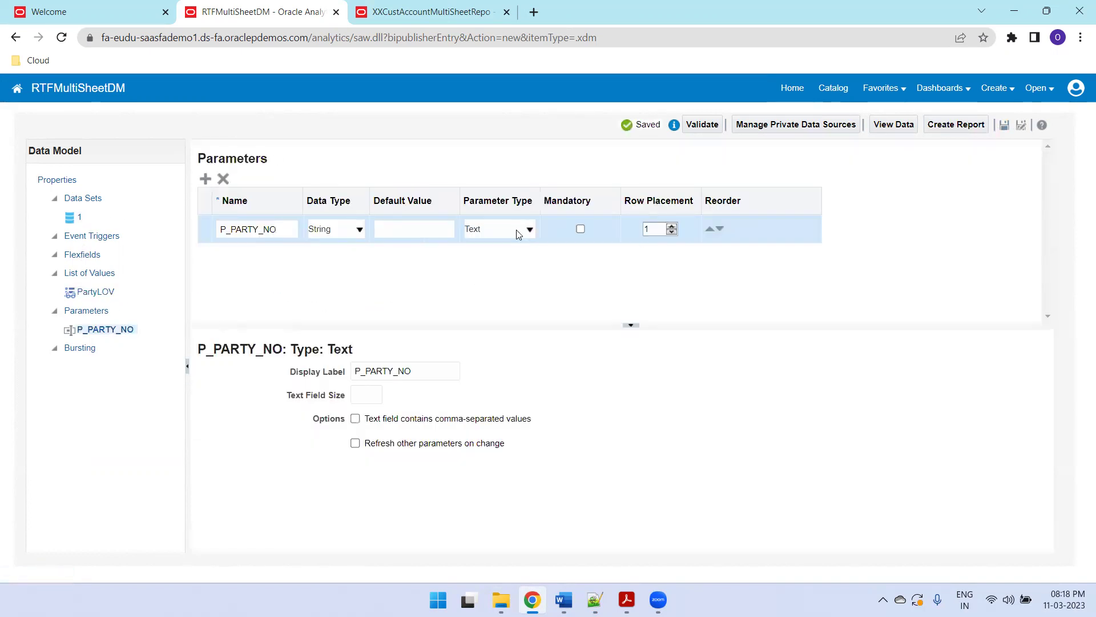
click(517, 234)
click(495, 261)
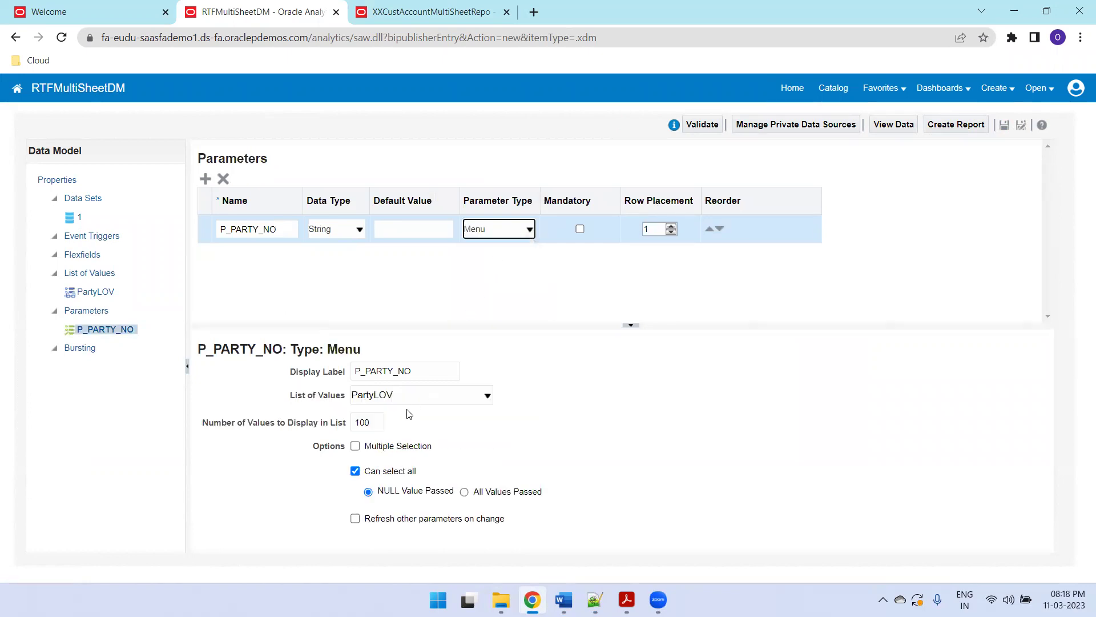
click(355, 446)
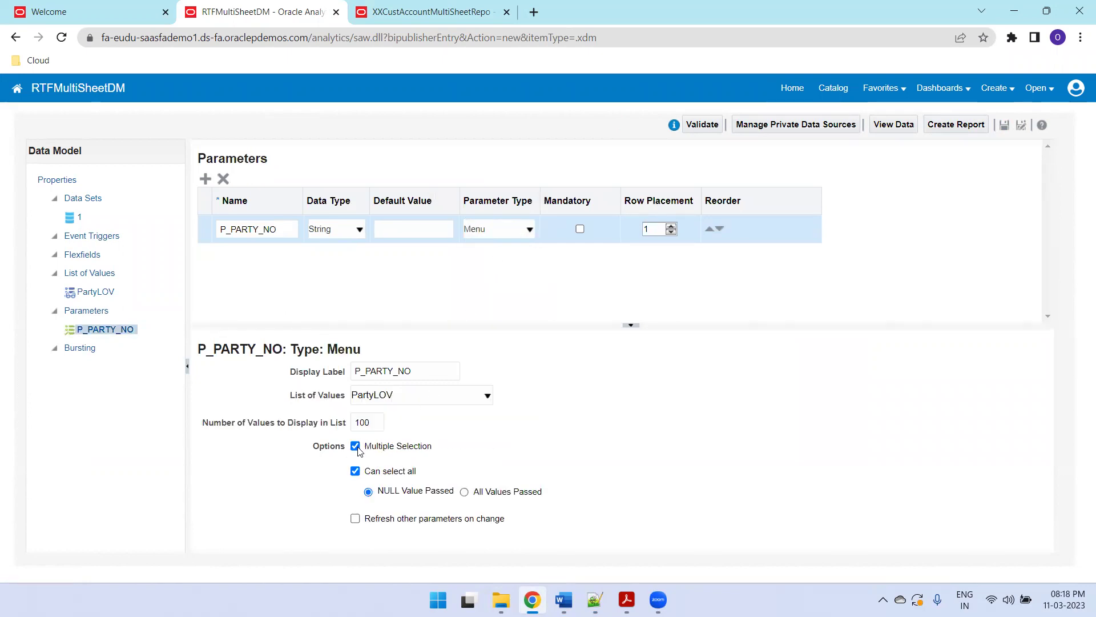
click(1004, 124)
View the data model's data with Owens & Minor and Altamonte Corporation chosen for P_PARTY_NO
click(79, 219)
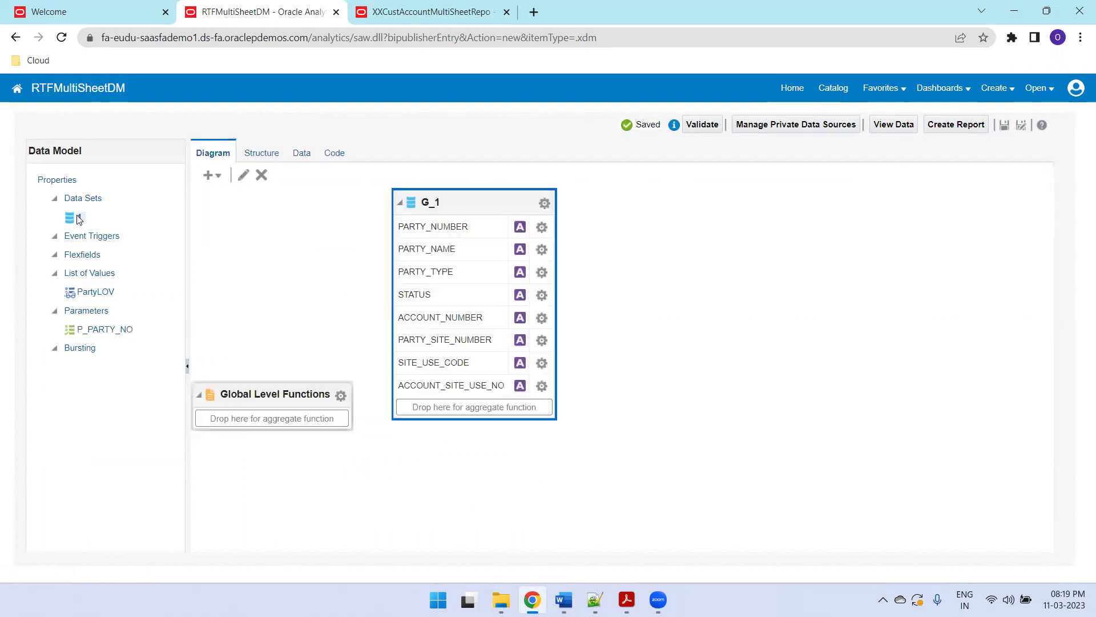
click(299, 154)
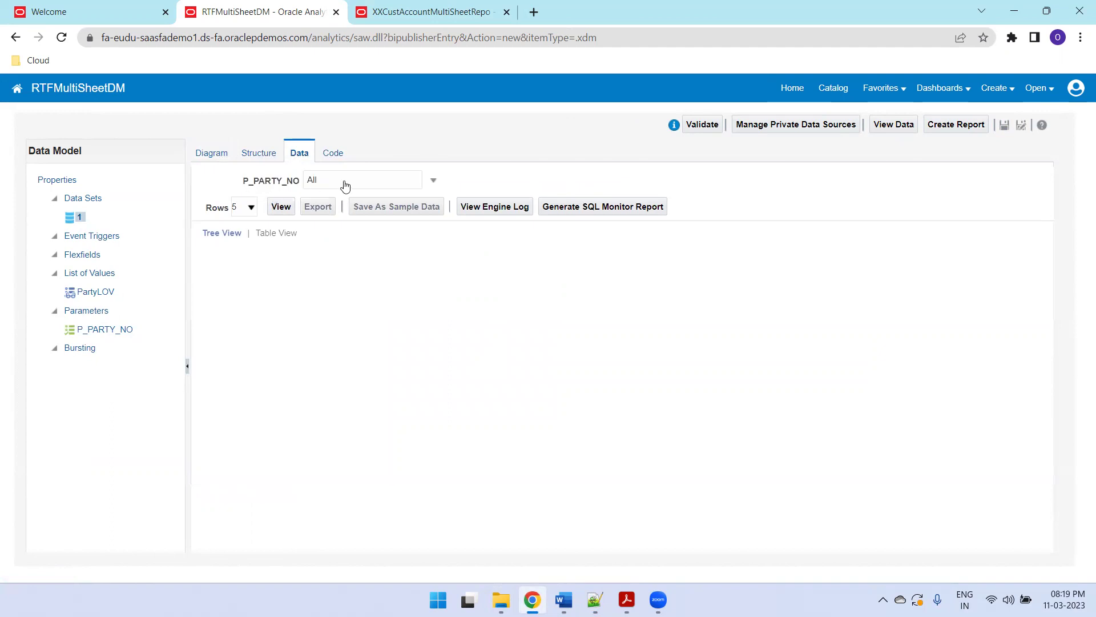
click(342, 181)
click(329, 245)
click(329, 266)
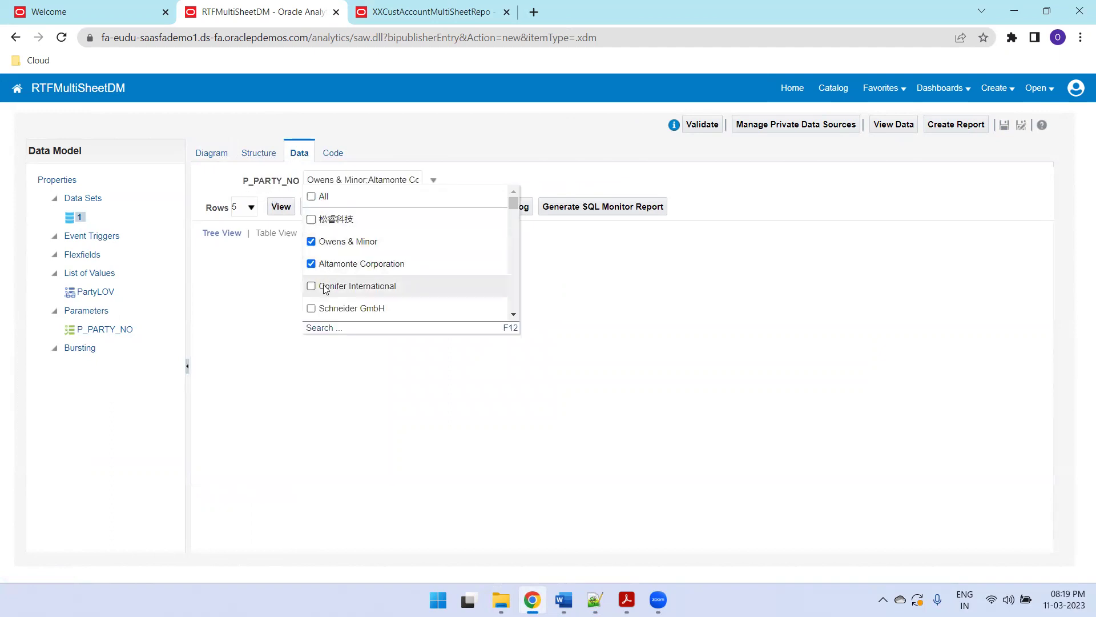
click(274, 207)
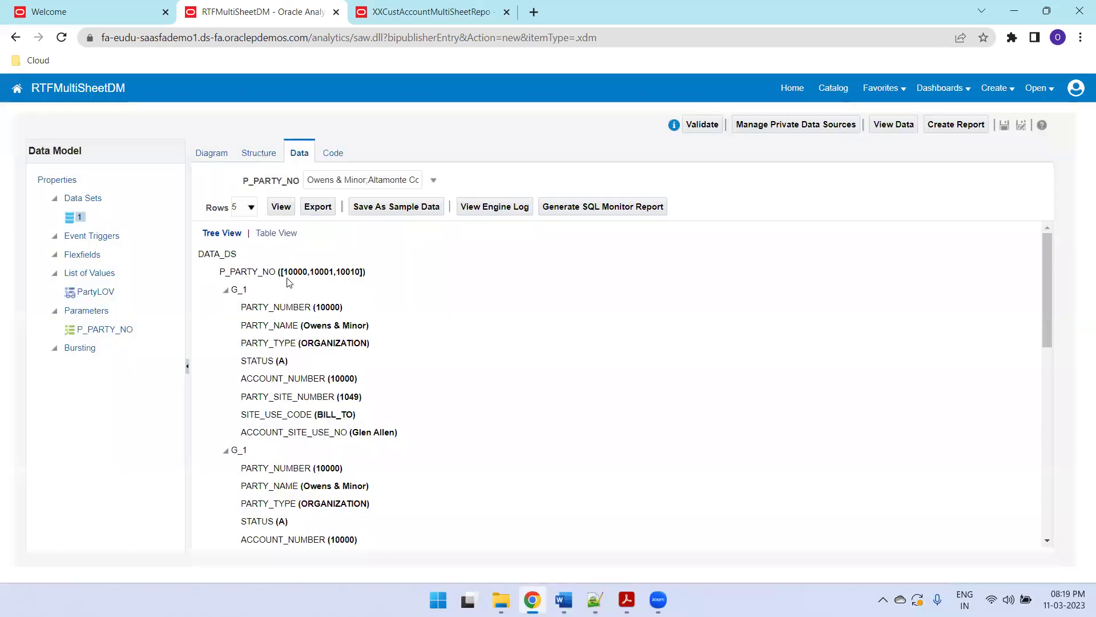
drag(287, 274, 334, 276)
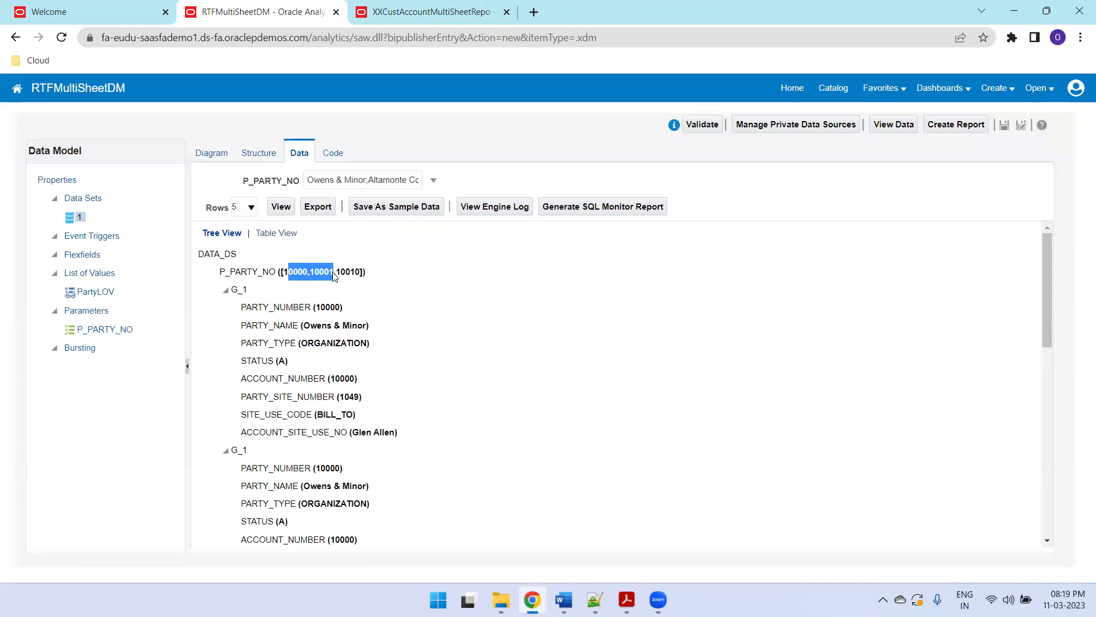
Show the data as a 10-row table, export it as RTFMultiSheetDM.xml, and save
click(285, 233)
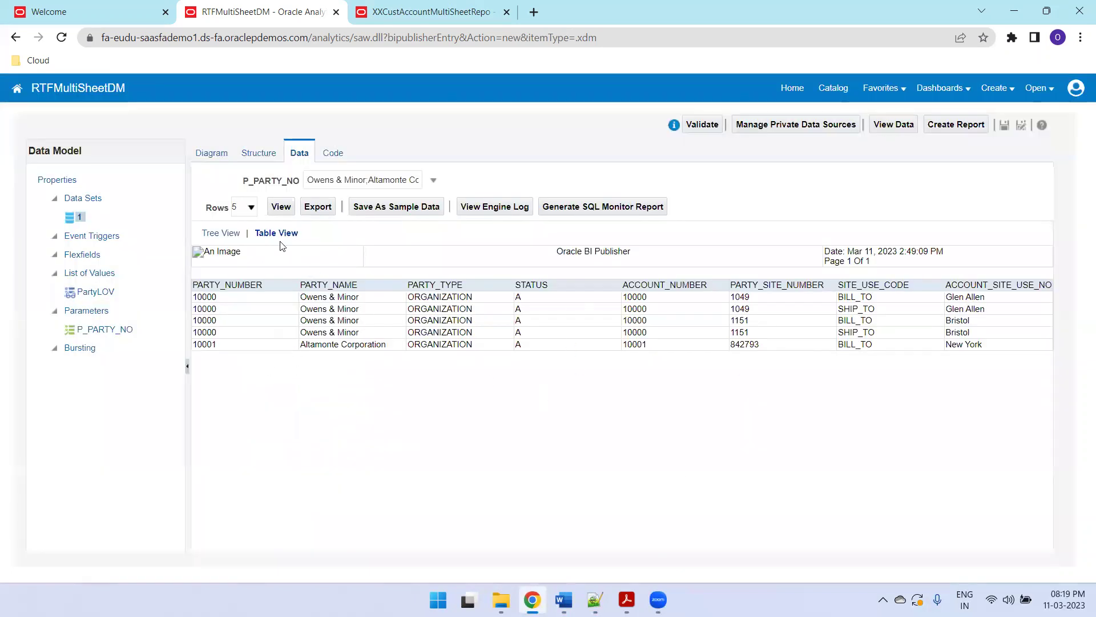
click(251, 207)
click(244, 234)
click(281, 206)
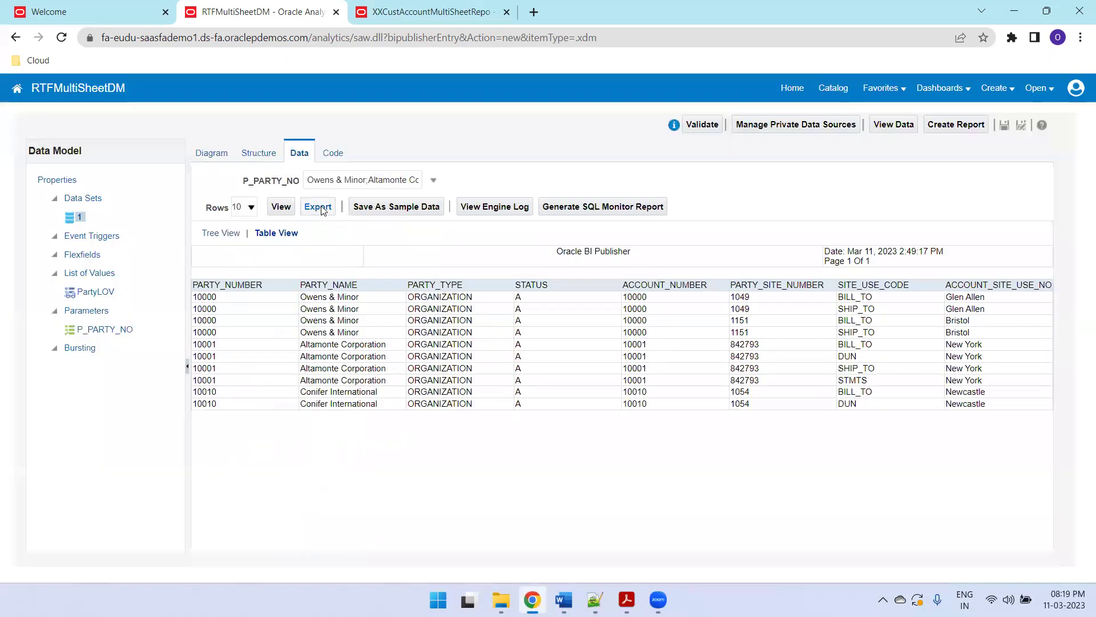
click(318, 207)
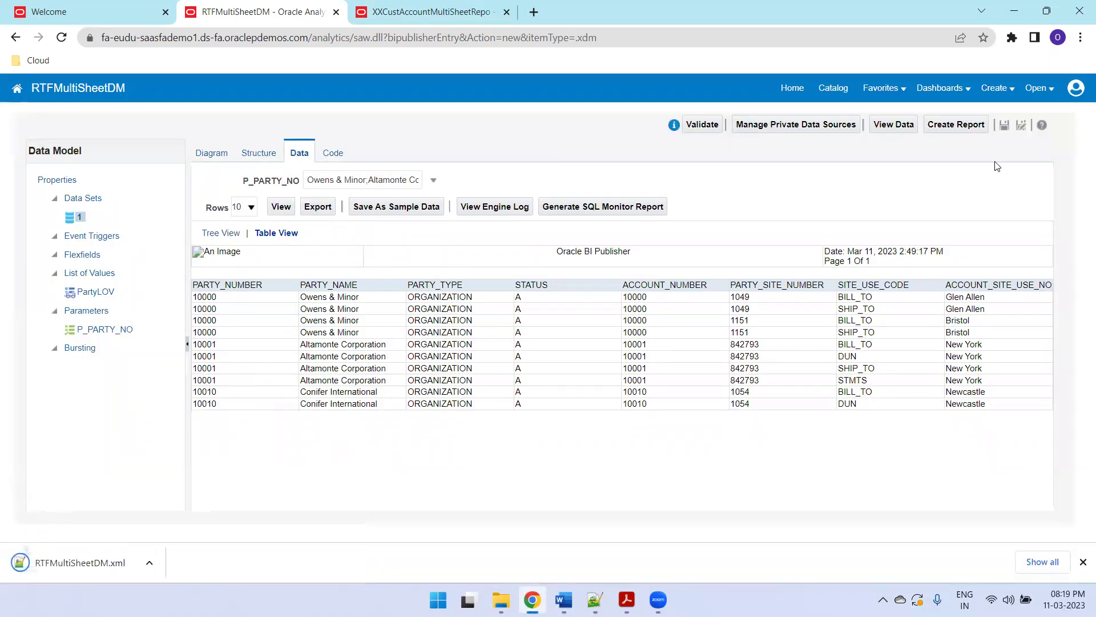
click(1004, 125)
Paste the downloaded RTFMultiSheetDM.xml into the MultiSheetExcelUsingRTF folder
key(ctrl+j)
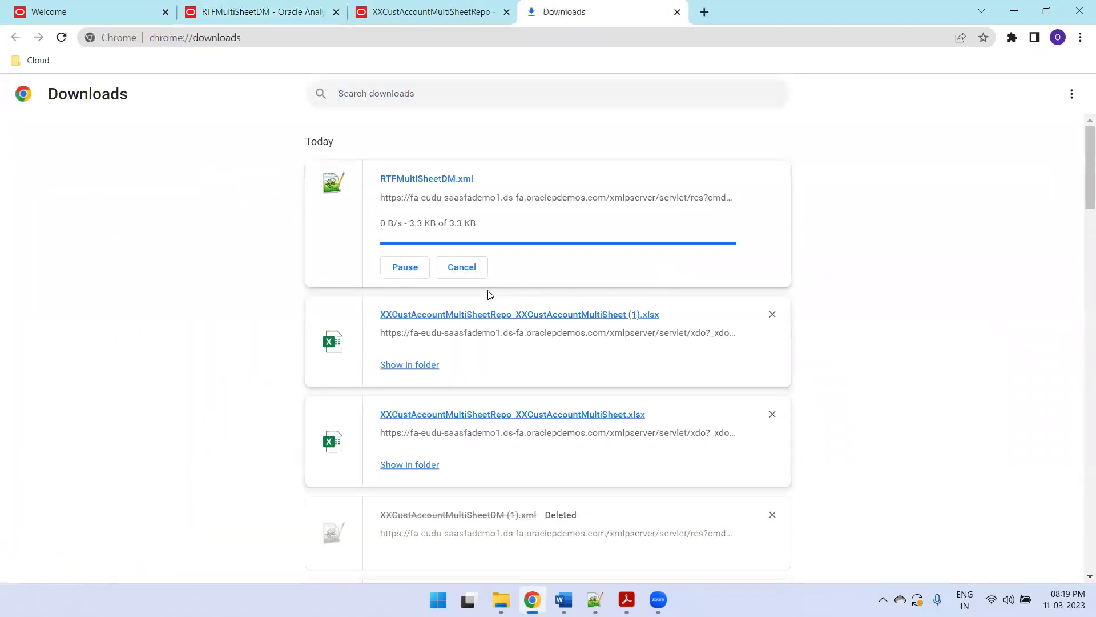
click(416, 229)
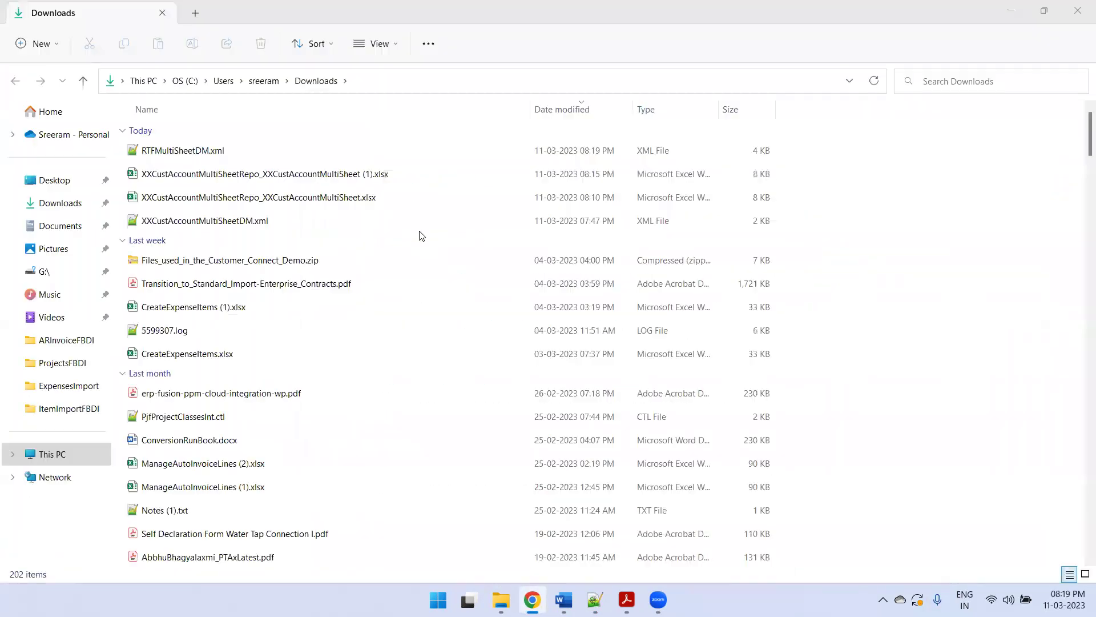
click(532, 599)
mouse_move(489, 568)
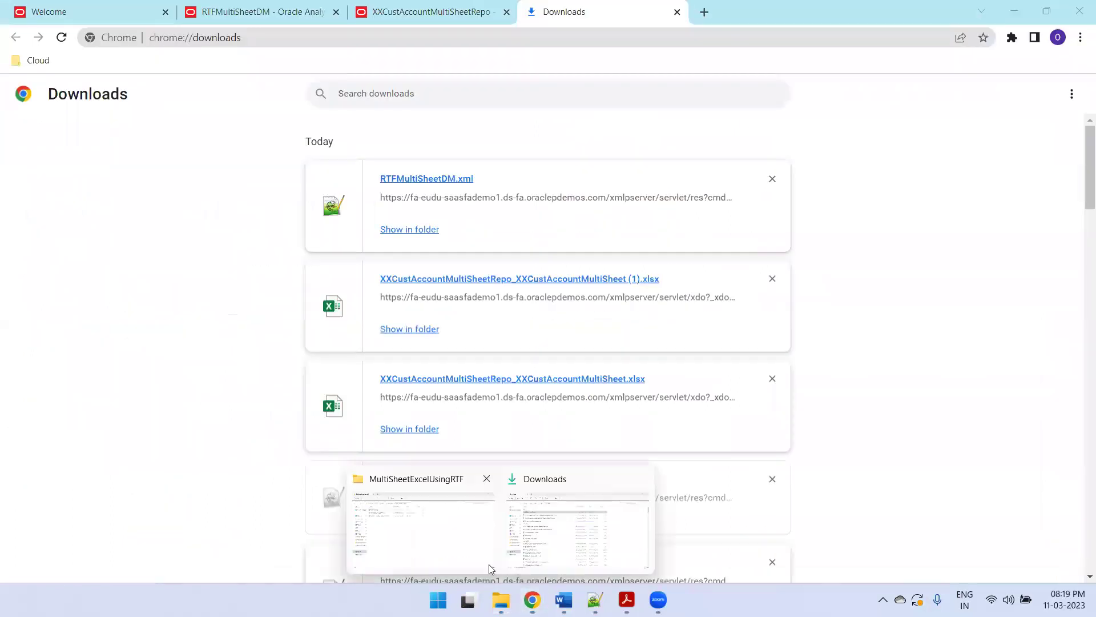
click(439, 544)
key(ctrl+v)
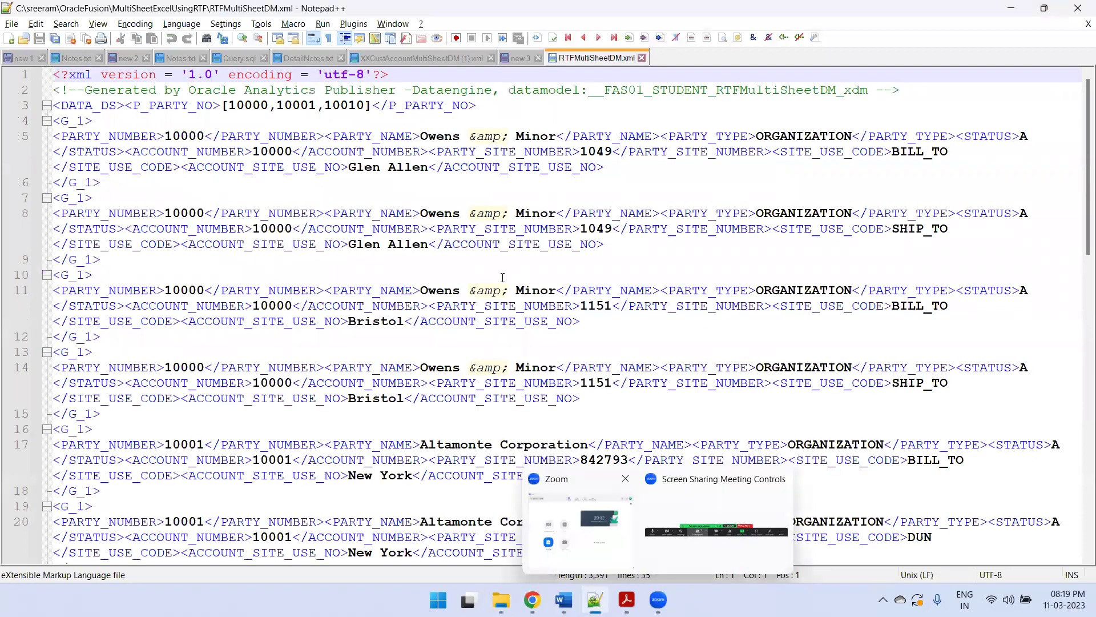
key(super+r)
Start a blank Word document and copy the MultiSheetExcelUsingRTF folder path
key(Return)
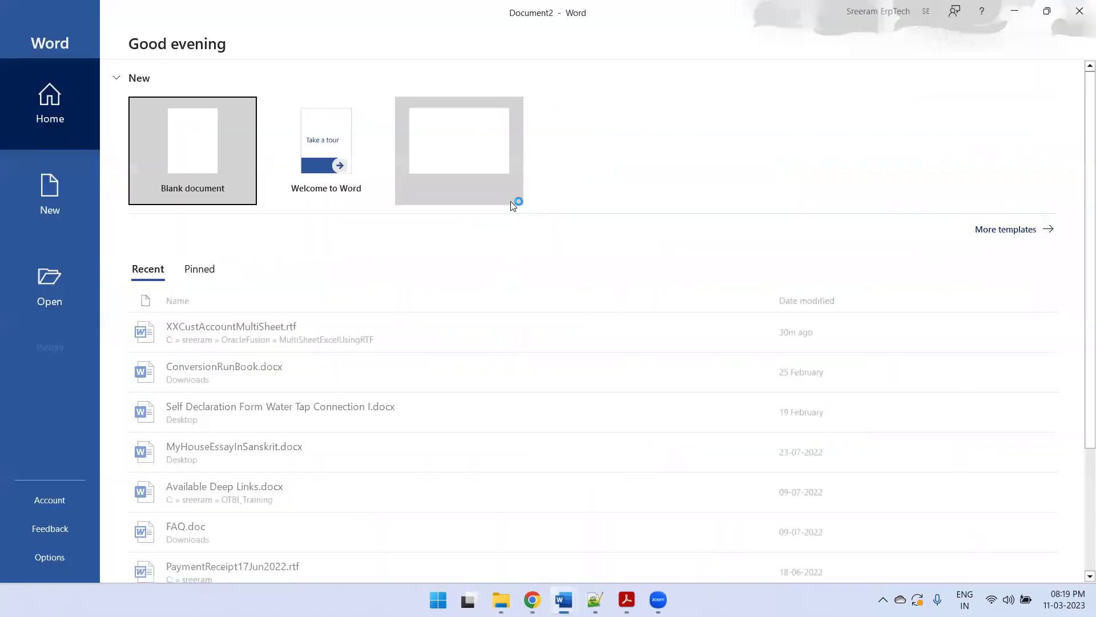
click(224, 154)
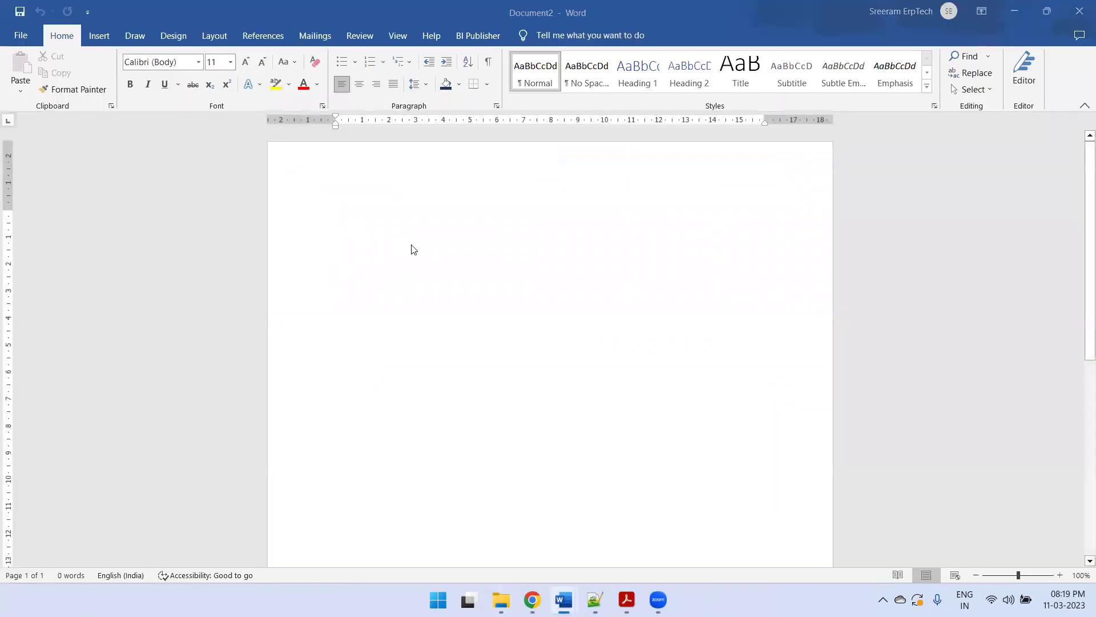
key(ctrl+s)
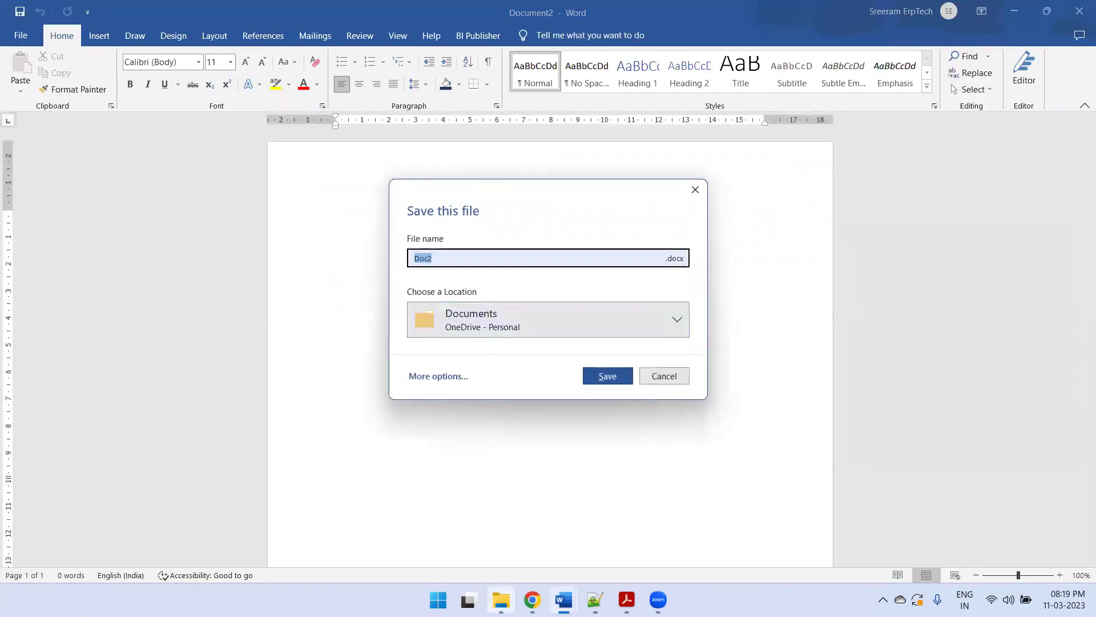
mouse_move(501, 600)
click(457, 502)
click(580, 80)
key(ctrl+c)
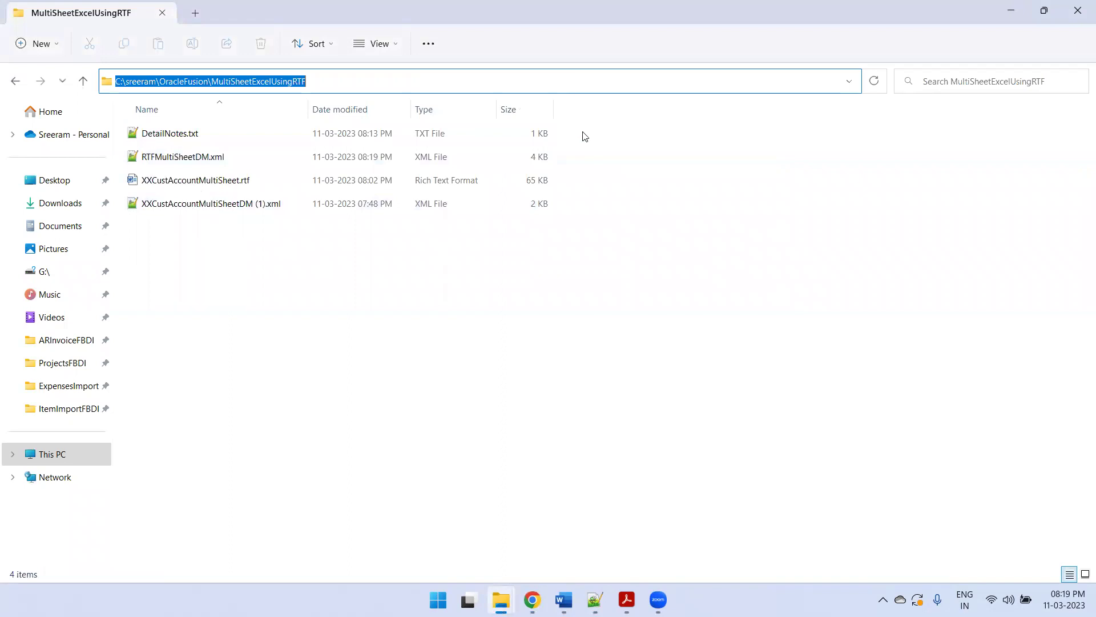
key(alt+Tab)
Save the document as RTFMultiSheetRepo.rtf in Rich Text Format in MultiSheetExcelUsingRTF
click(510, 308)
click(443, 376)
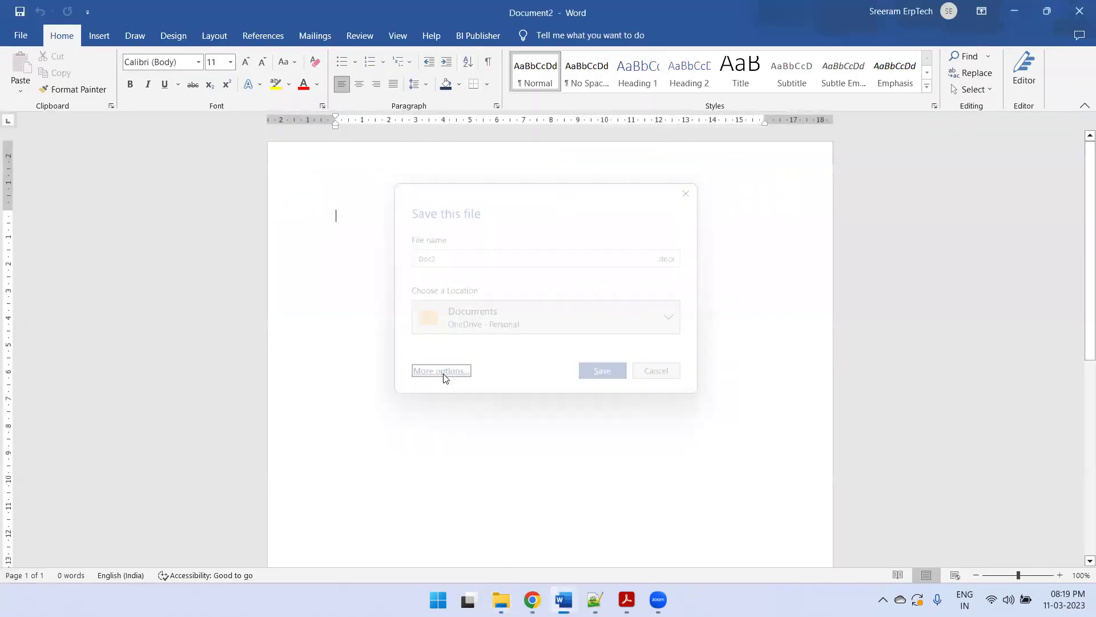
click(270, 290)
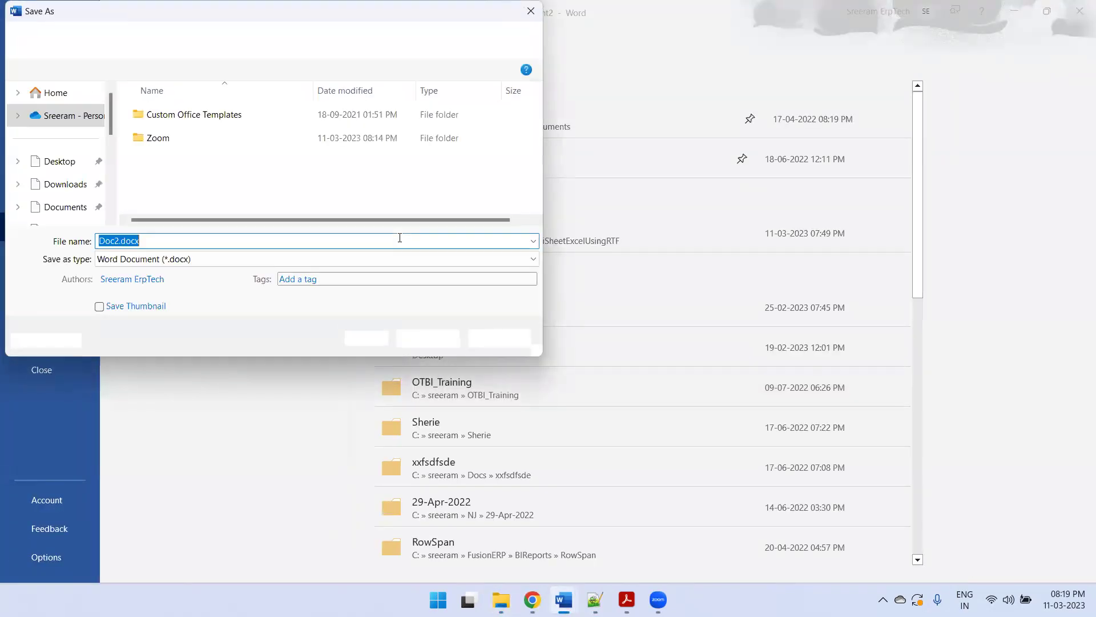
key(ctrl+v)
click(438, 337)
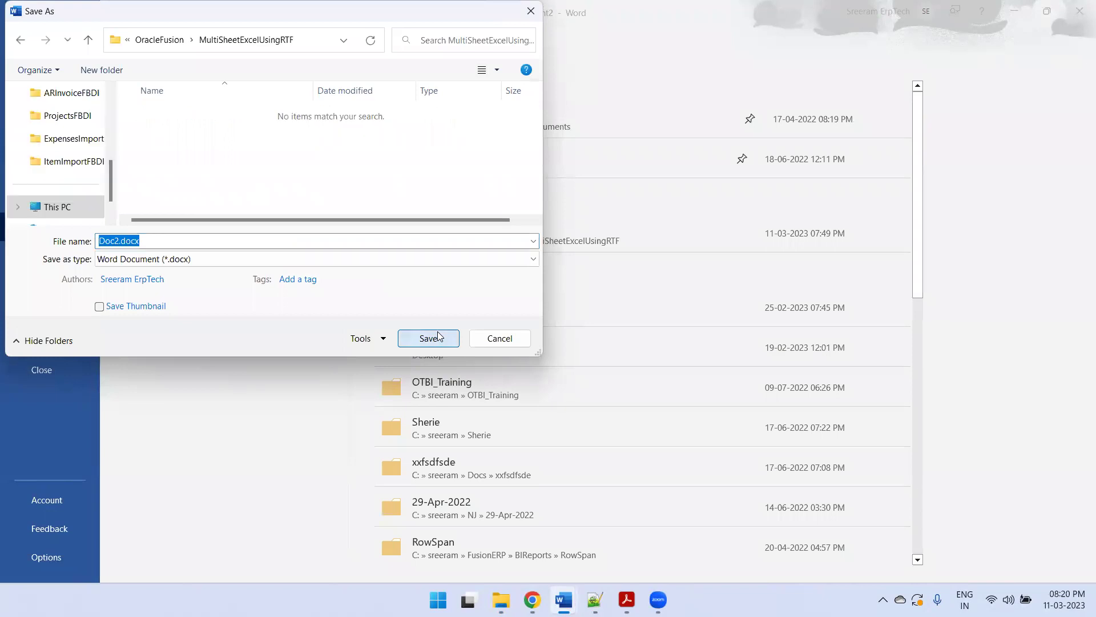
click(331, 265)
key(r)
key(Return)
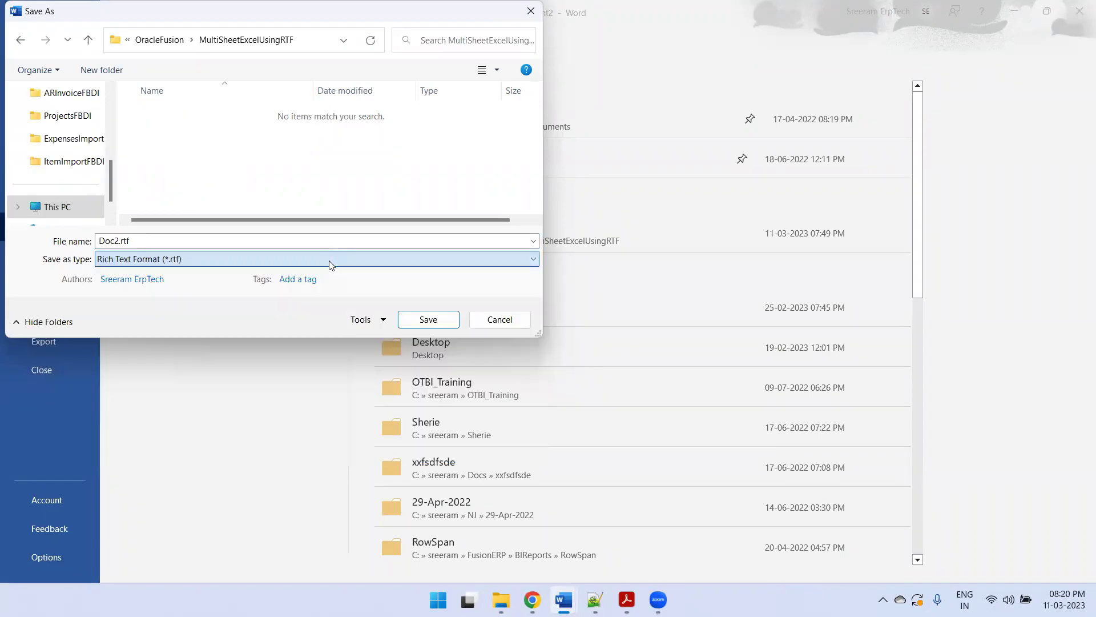
click(282, 244)
text(RTFMultiS)
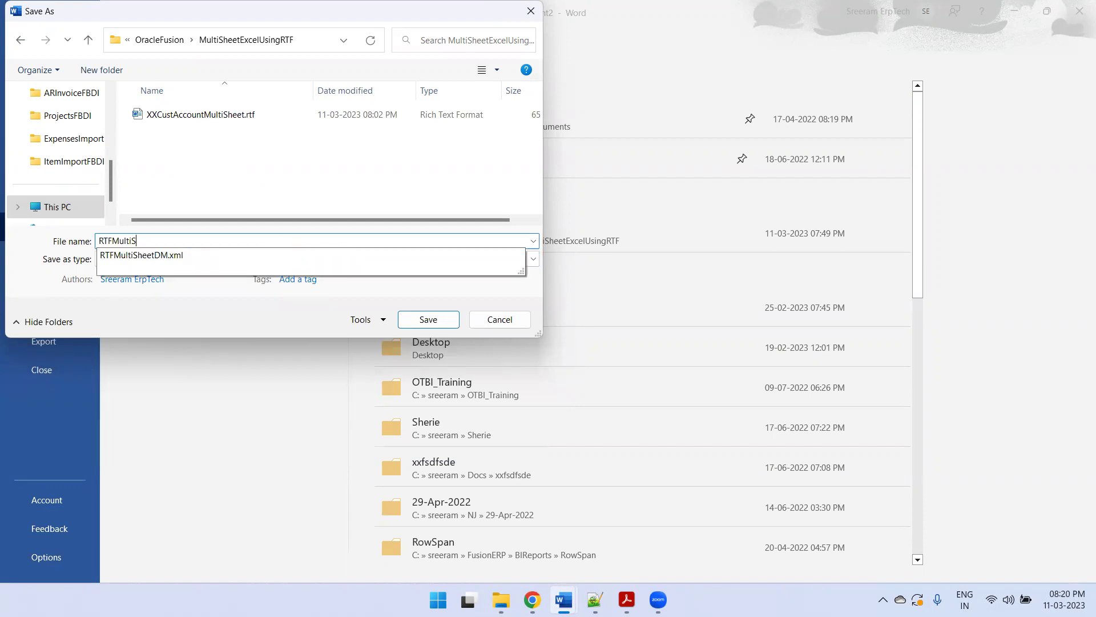
text(heetRepo)
key(Return)
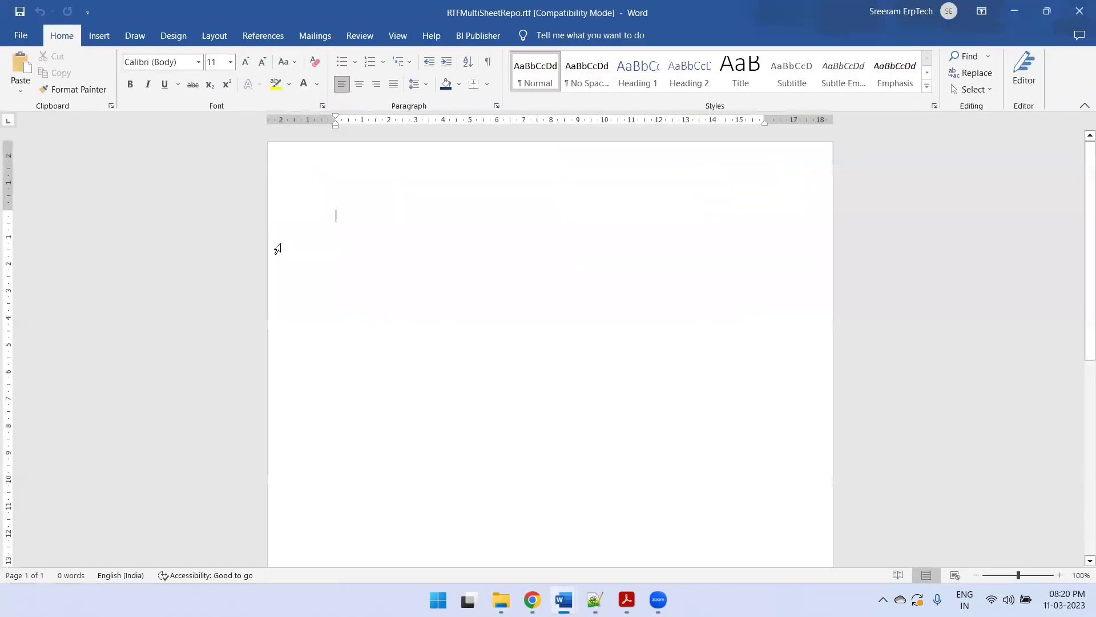
click(478, 36)
Load the exported XML file as the template's sample data
click(228, 80)
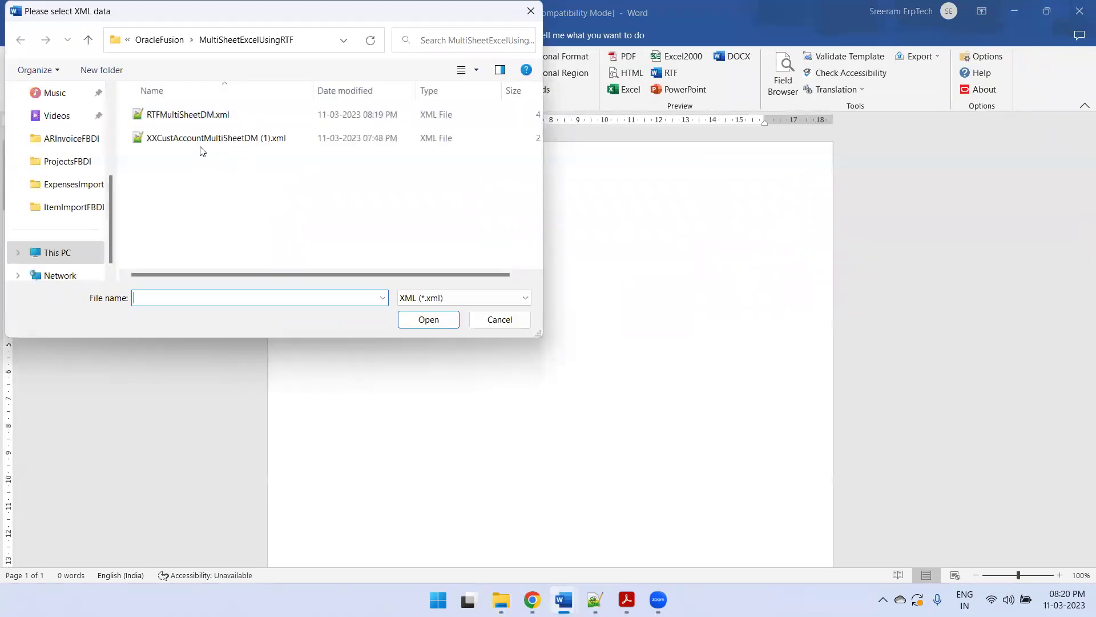
double_click(185, 117)
click(548, 346)
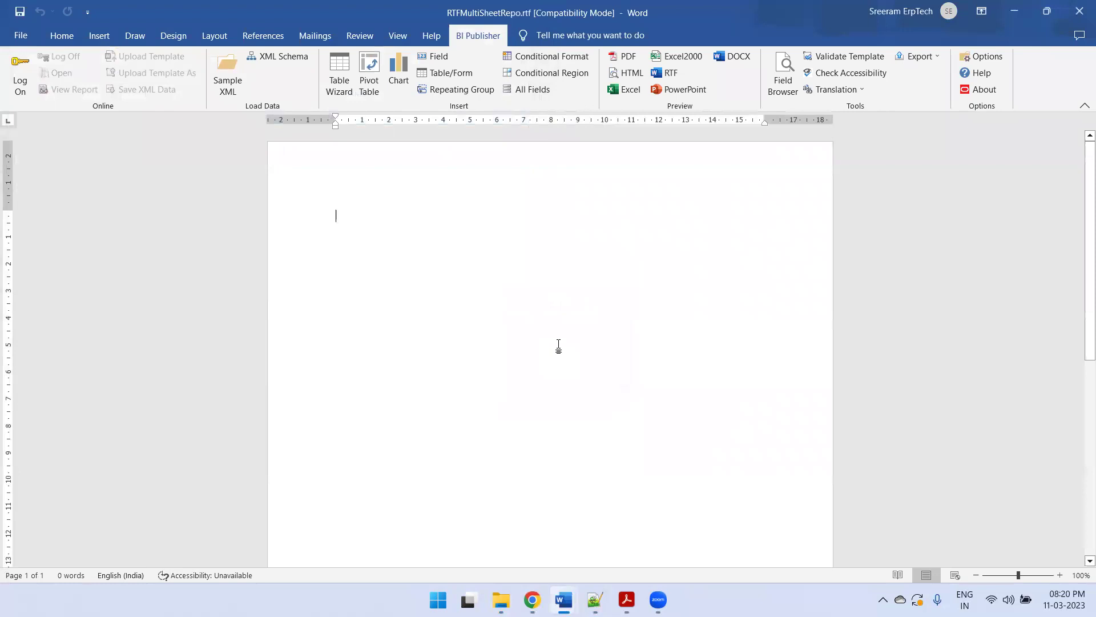
Insert a Table Wizard table with all fields grouped by /DATA_DS/G_1
click(351, 94)
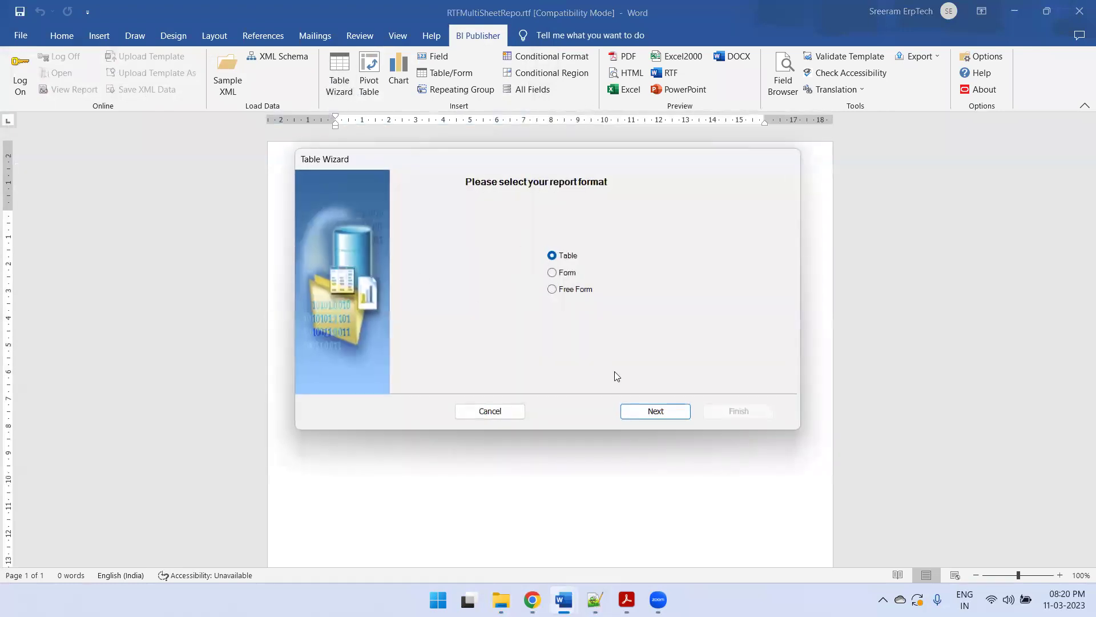
click(634, 413)
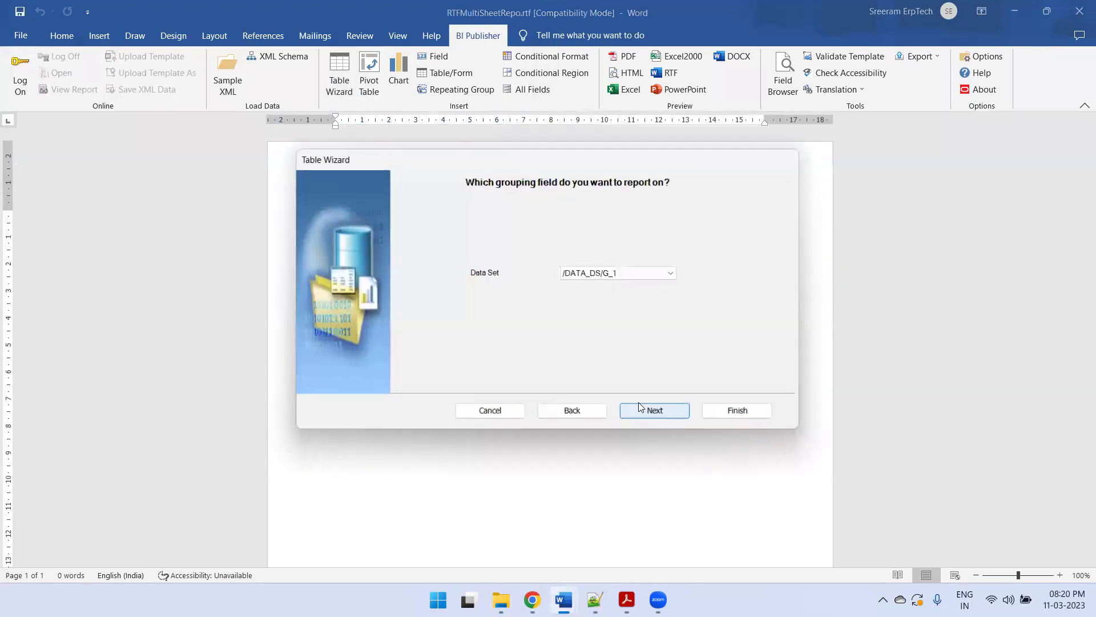
click(614, 273)
click(609, 281)
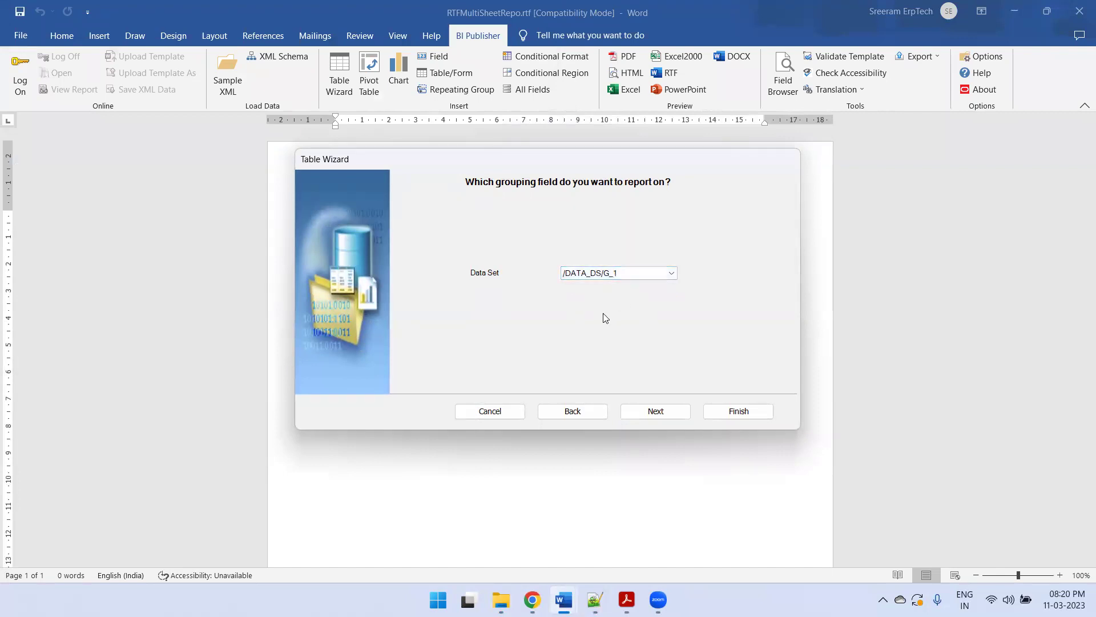
click(655, 411)
key(Tab)
key(space)
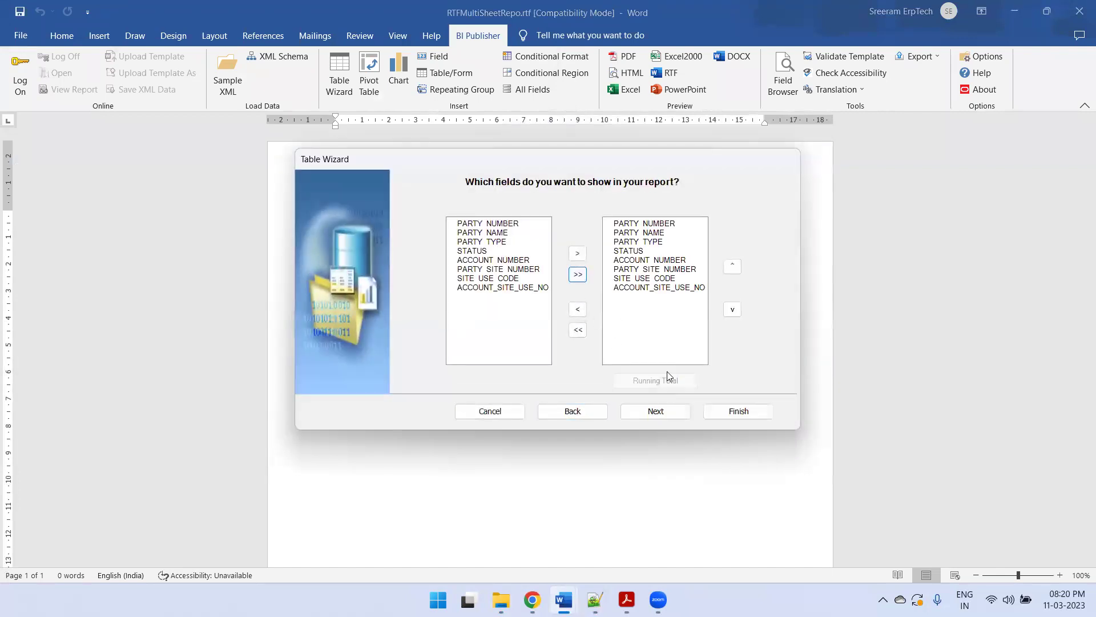
click(733, 411)
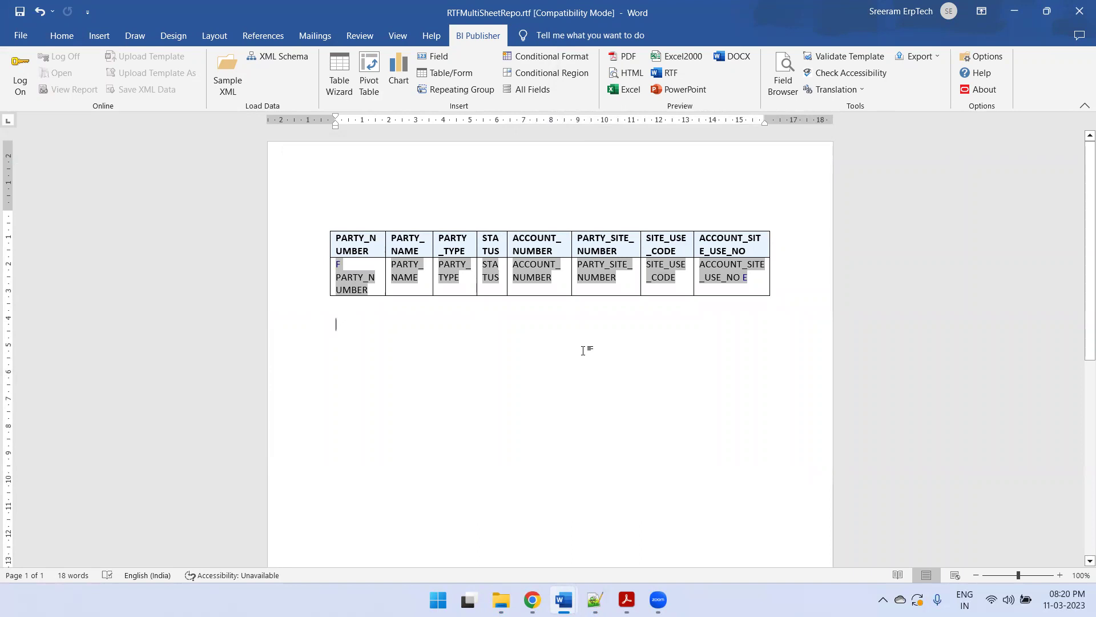
key(Return)
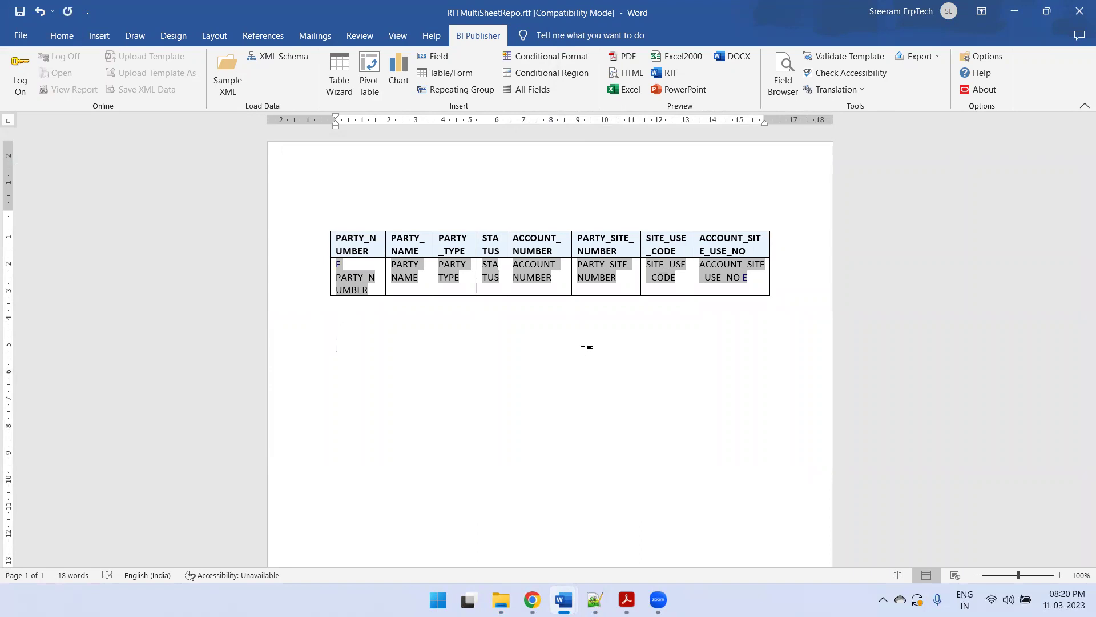
Insert a one-row, two-column table labelled Party Name above the customer table
click(371, 210)
key(Return)
key(Return)
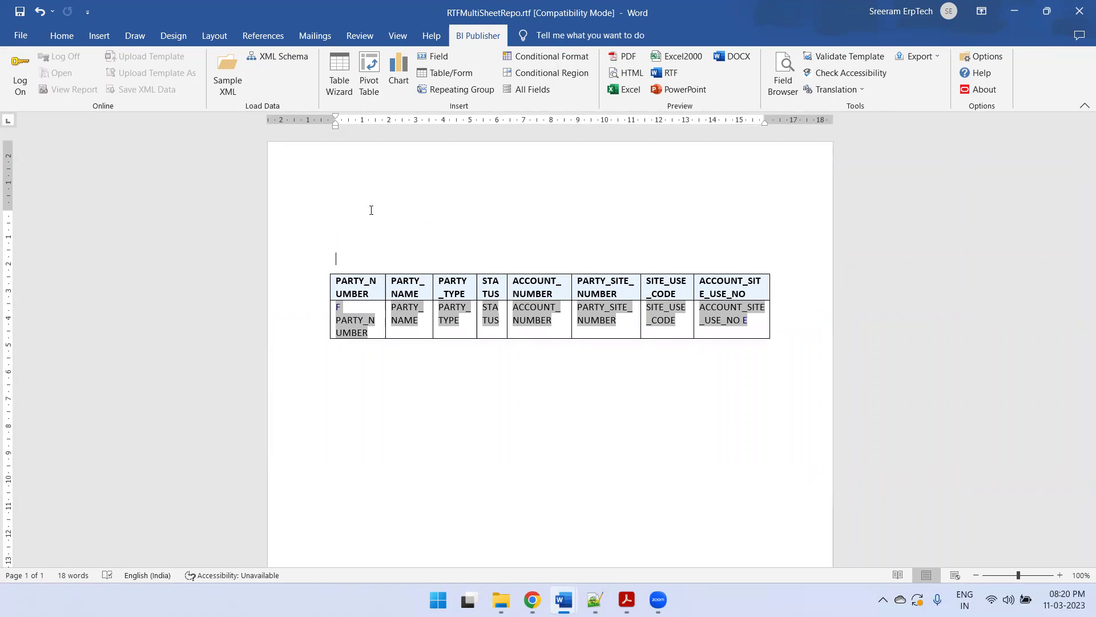
click(100, 37)
click(103, 73)
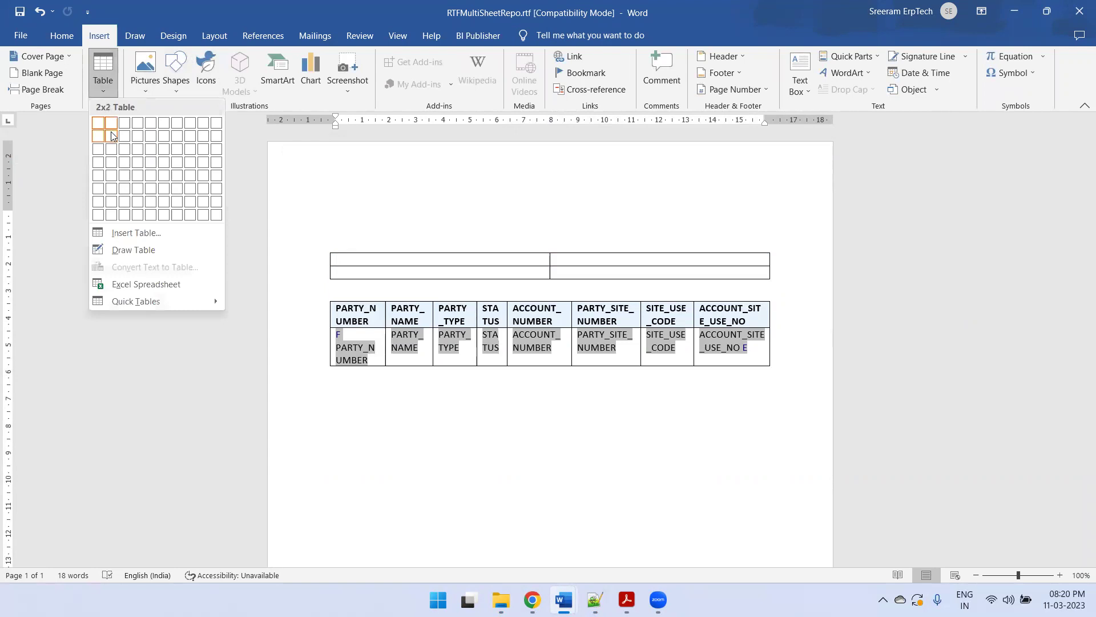
click(112, 136)
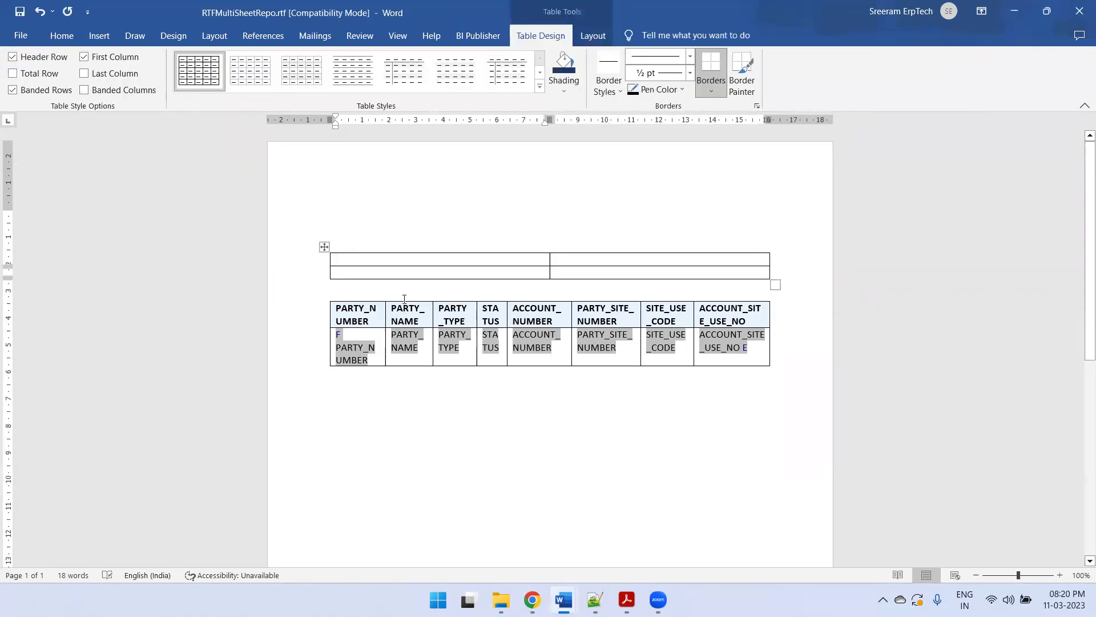
text(Party N)
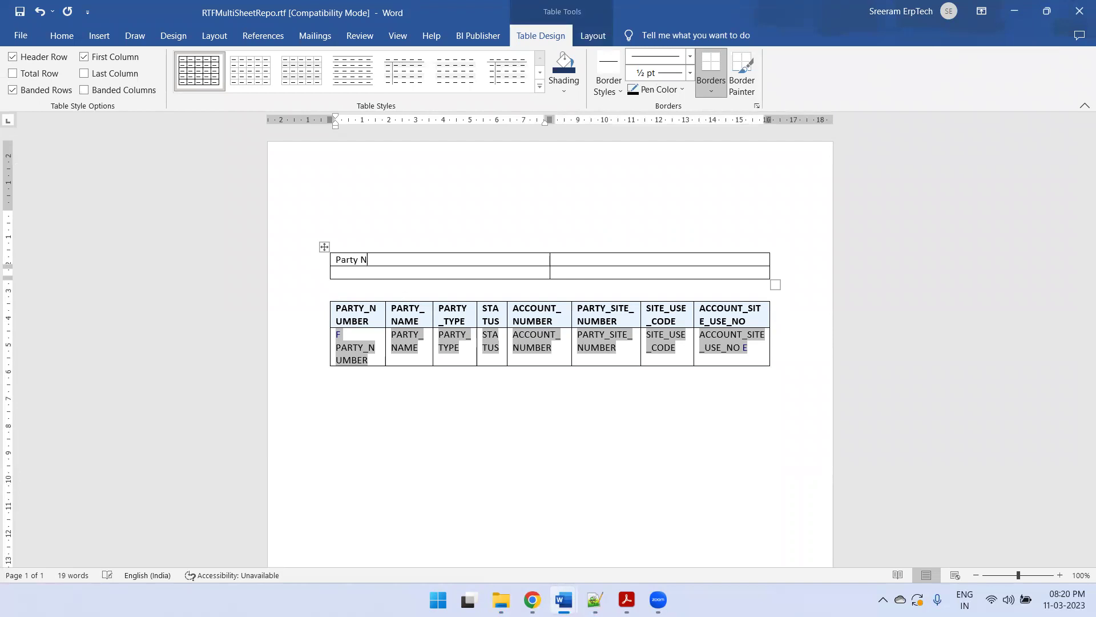
text(ame)
click(574, 272)
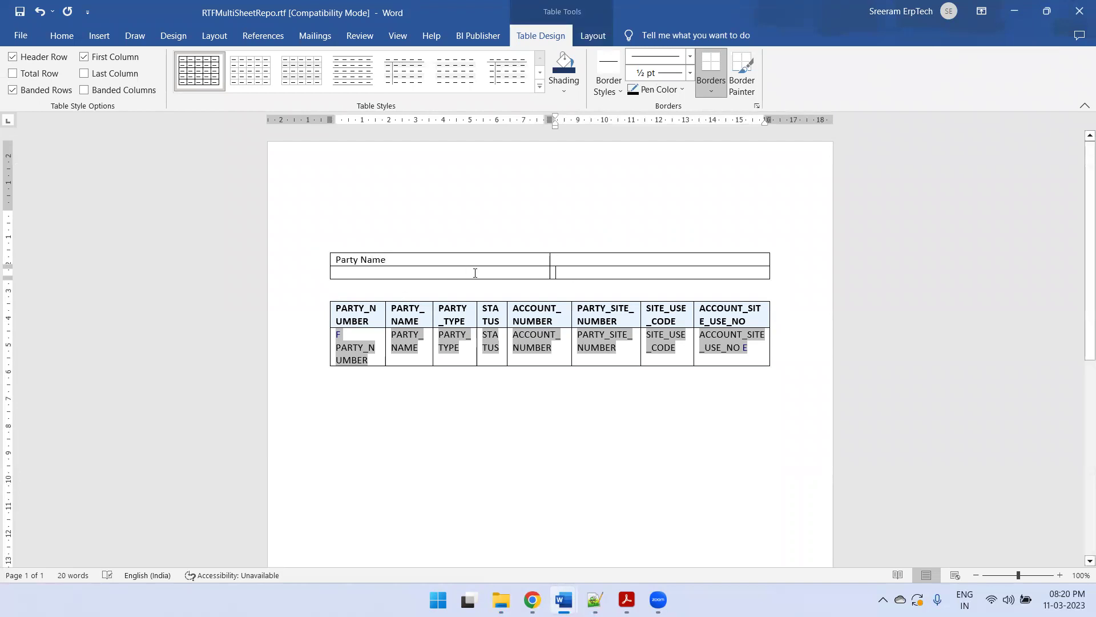
drag(475, 272, 571, 273)
click(667, 301)
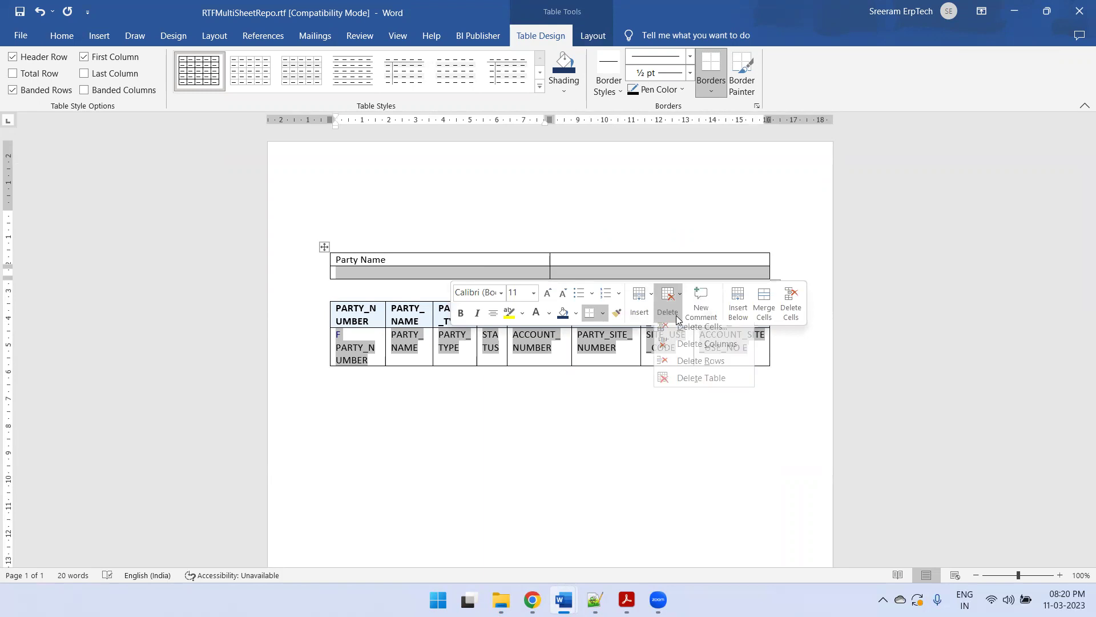
click(698, 359)
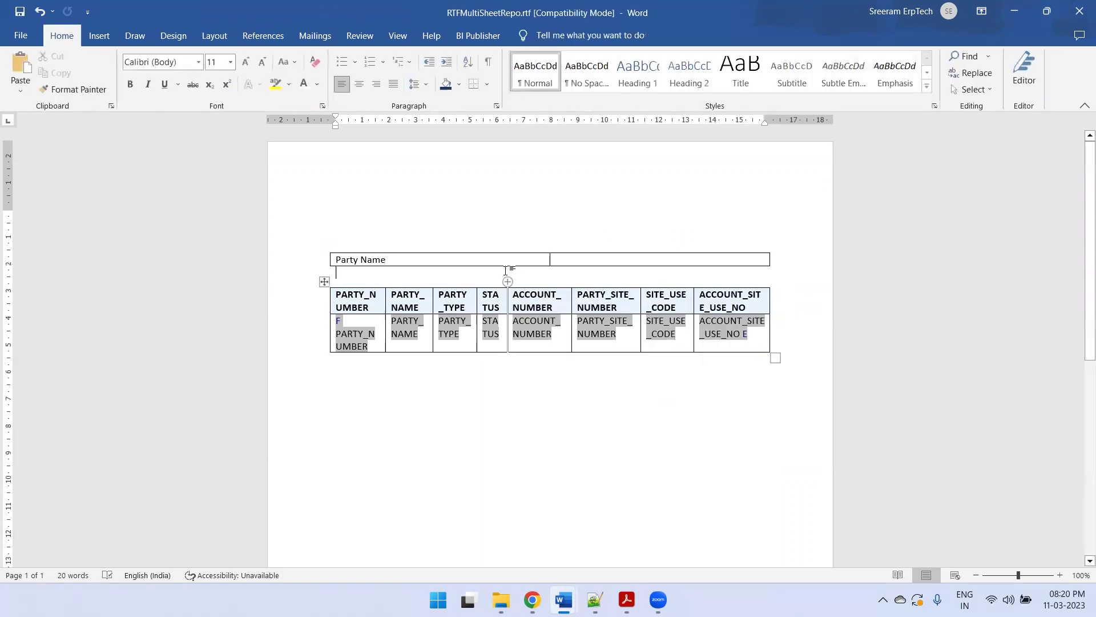
Add a 'Parameters' heading line above the Party Name table
key(ctrl+z)
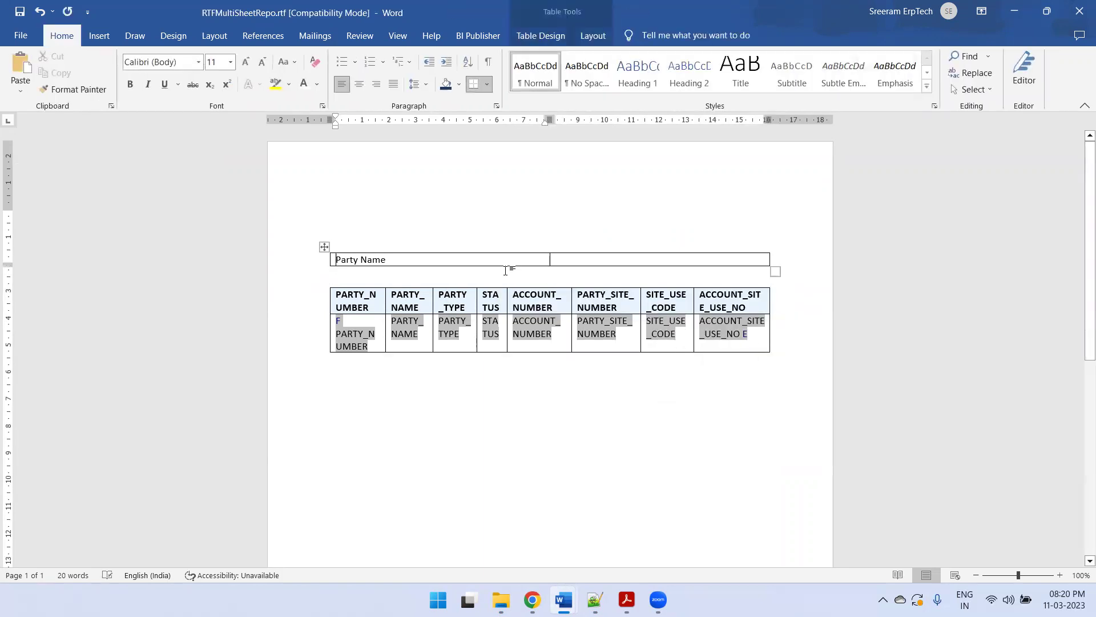
key(ctrl+z)
text(Paramter)
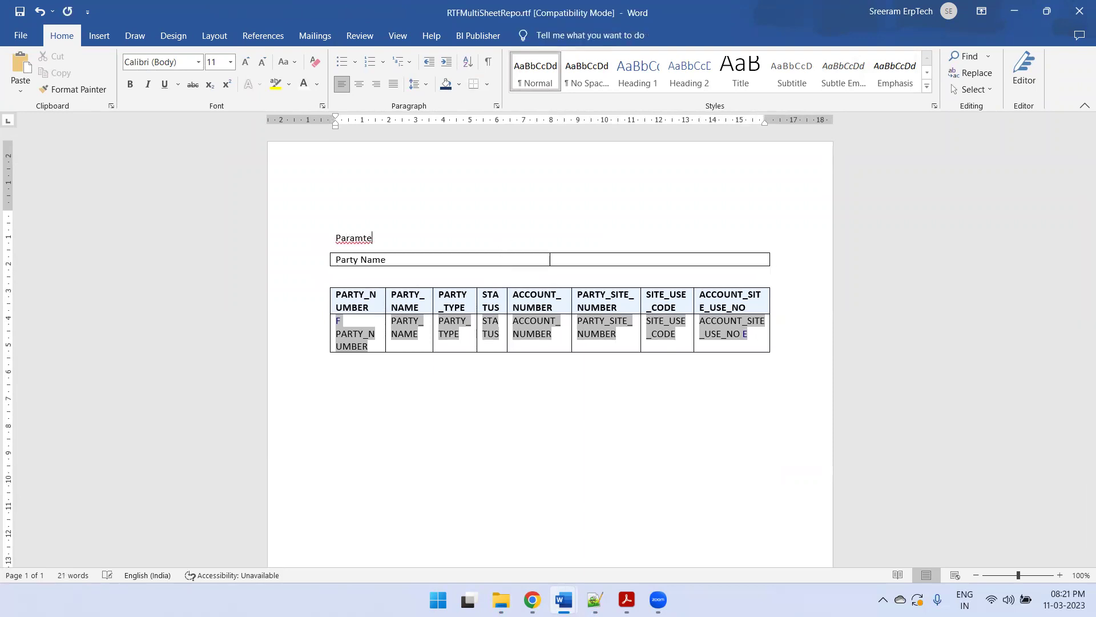
key(BackSpace)
key(BackSpace)
Copy the PARTY_NAME field into the empty cell beside Party Name
click(582, 257)
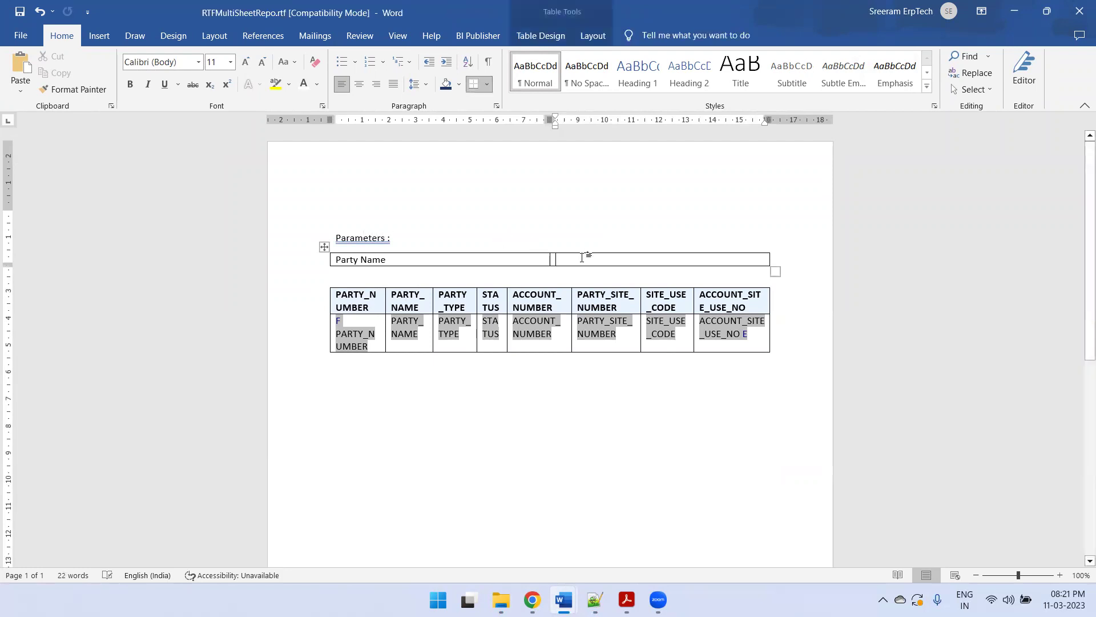
click(481, 37)
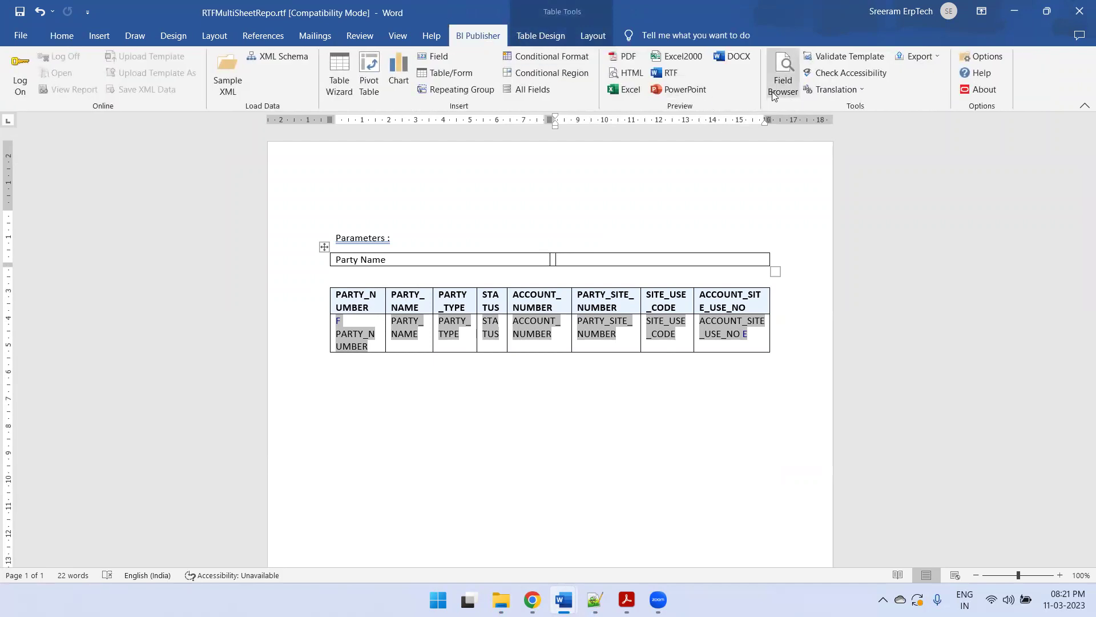
click(404, 321)
key(ctrl+c)
click(565, 258)
key(ctrl+v)
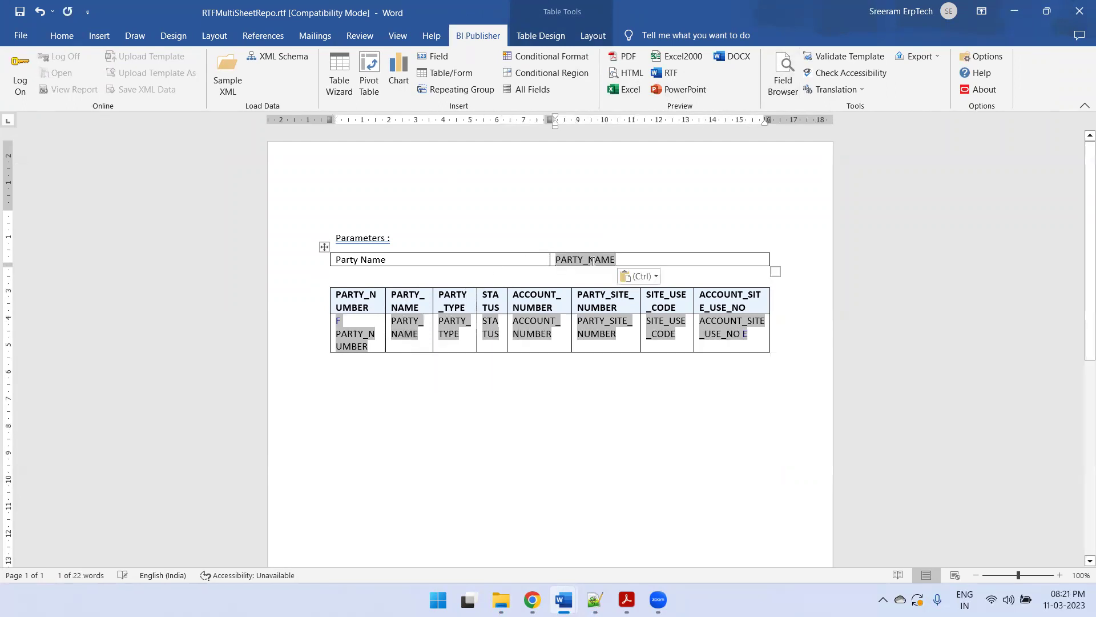
Bind the pasted field to P_PARTY_NO, with its field code set to <?P_PARTY_NO?>
double_click(588, 261)
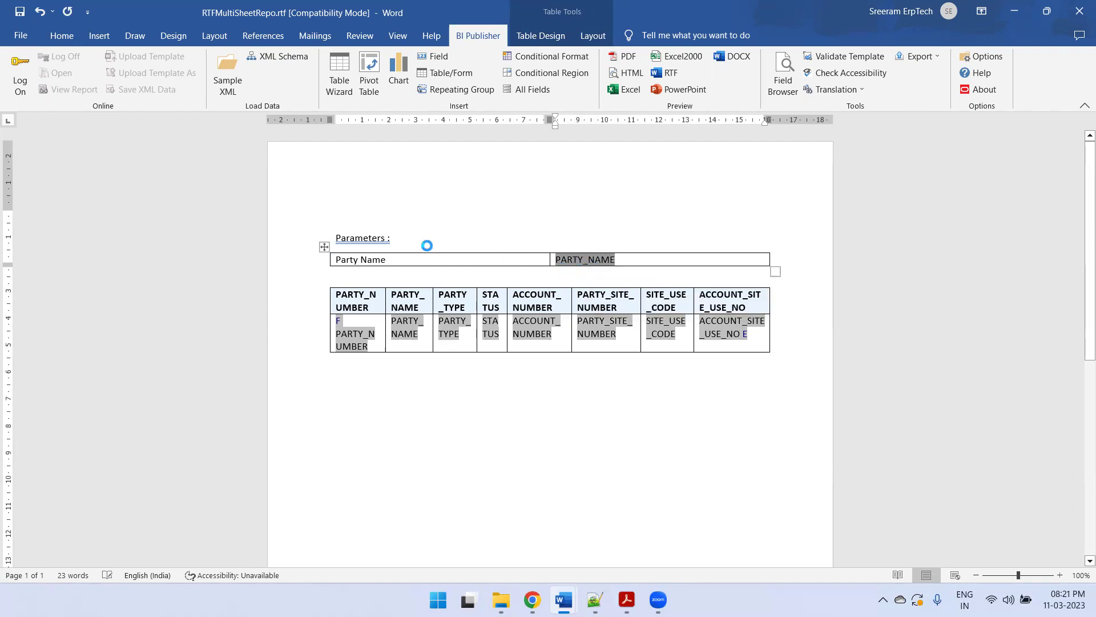
click(292, 189)
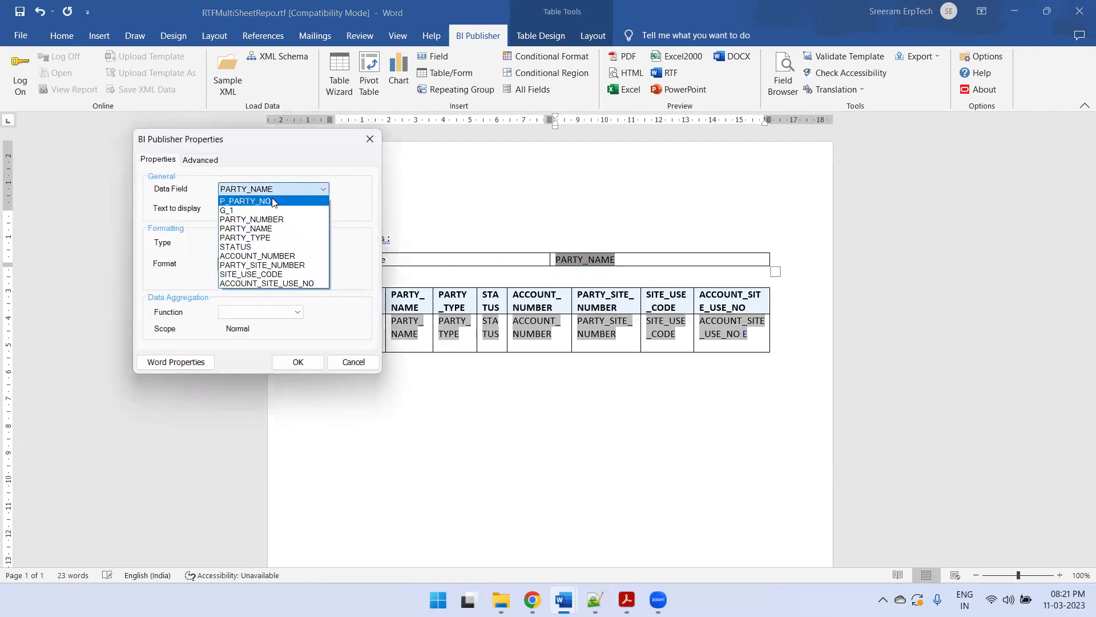
click(273, 201)
drag(280, 208, 190, 204)
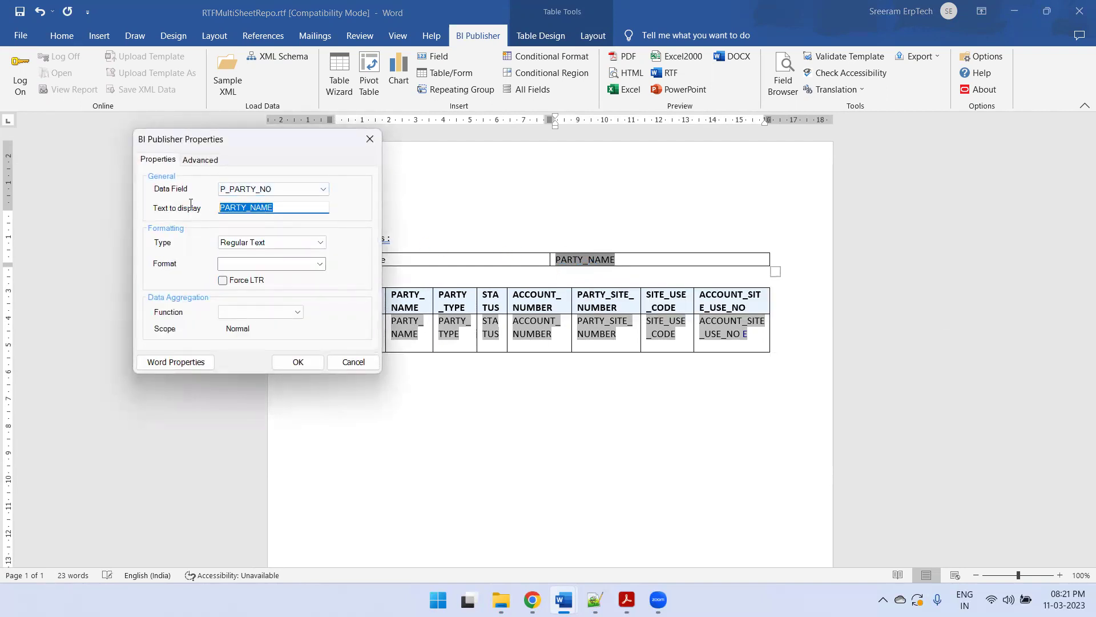
text(P_)
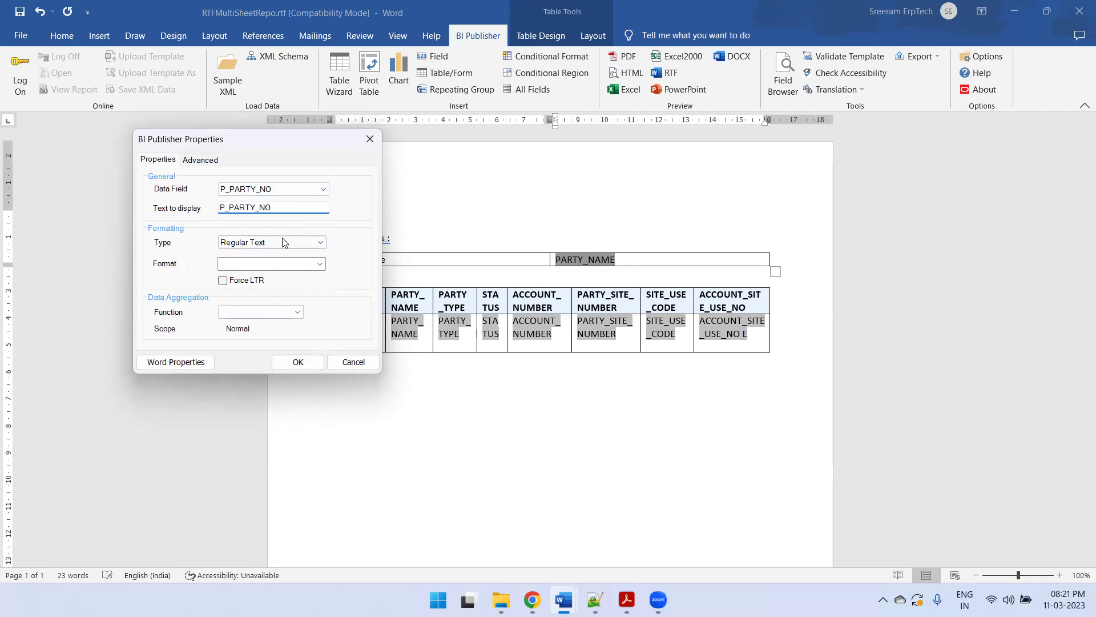
double_click(282, 207)
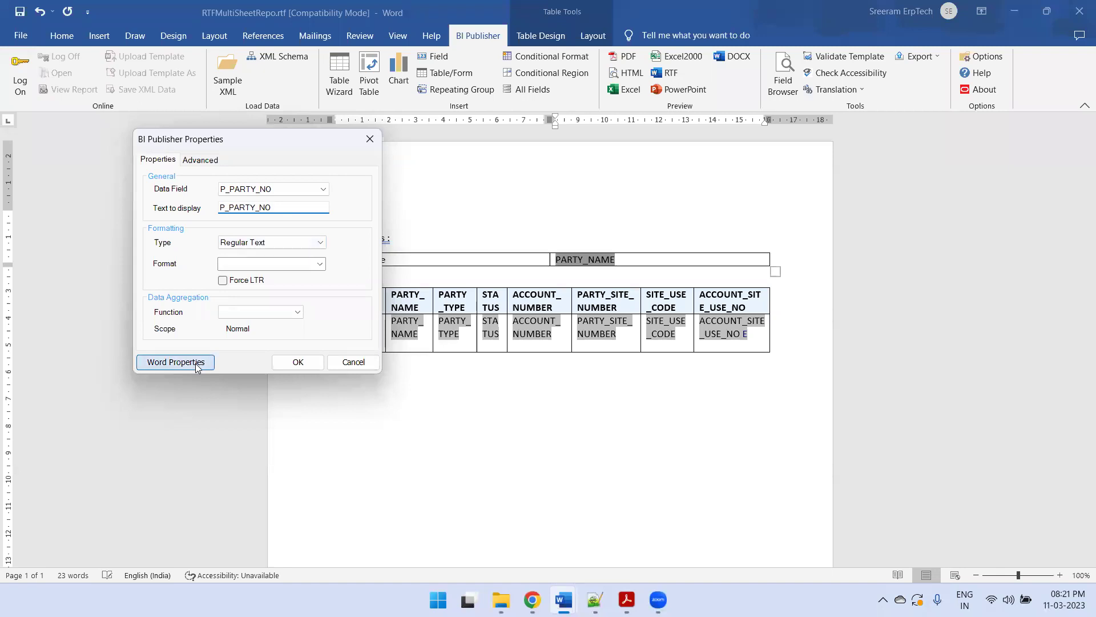
click(176, 362)
click(414, 397)
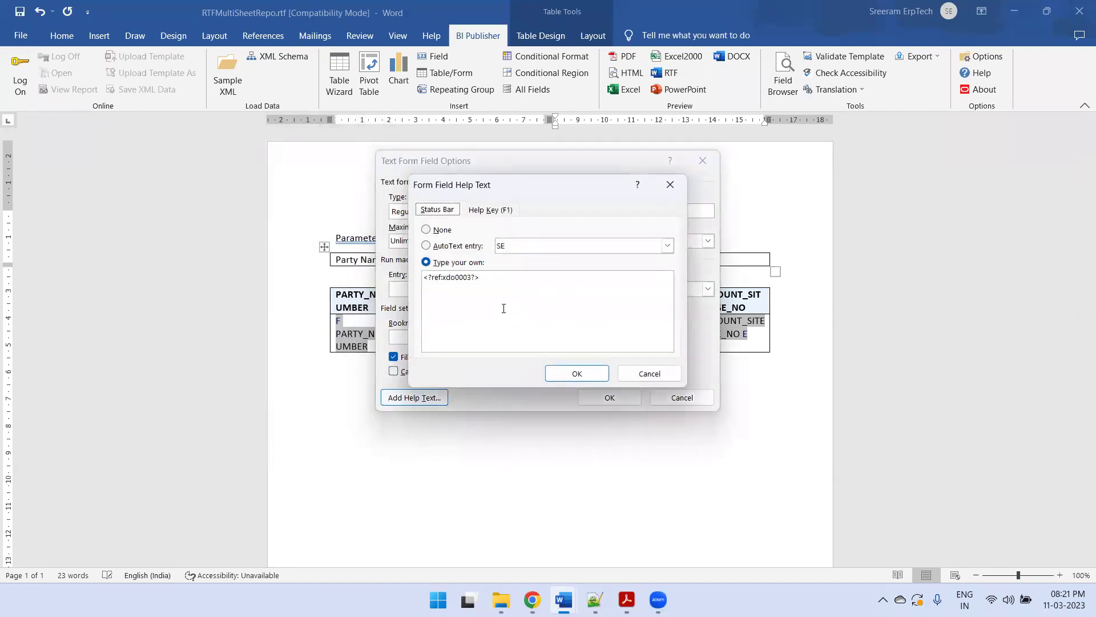
double_click(448, 278)
key(BackSpace)
key(BackSpace)
key(BackSpace)
key(BackSpace)
key(BackSpace)
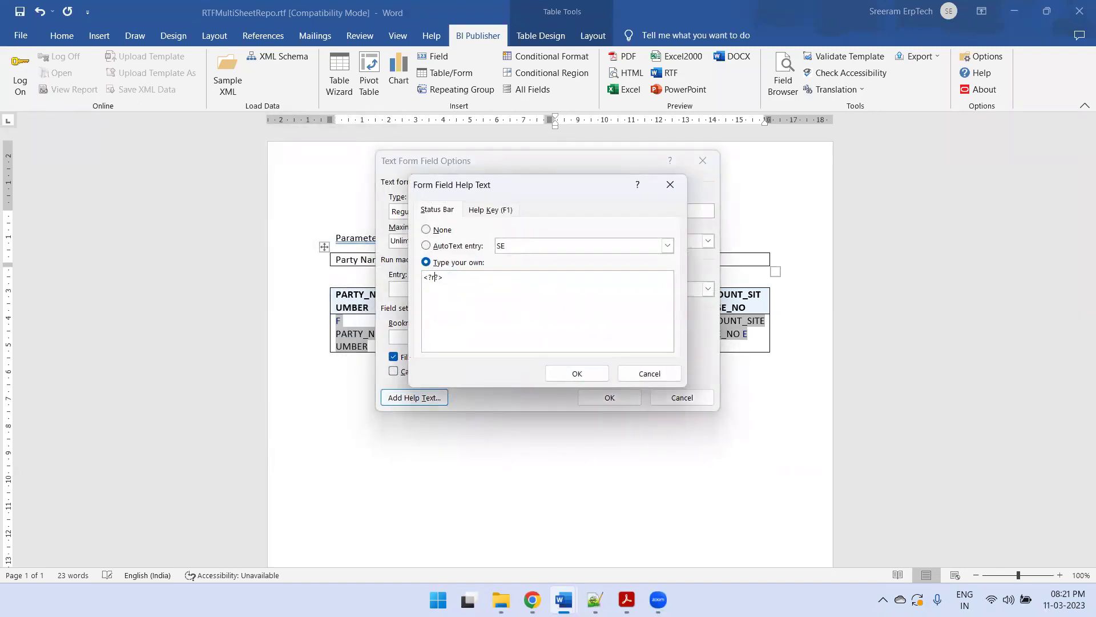
key(ctrl+v)
click(578, 372)
click(606, 397)
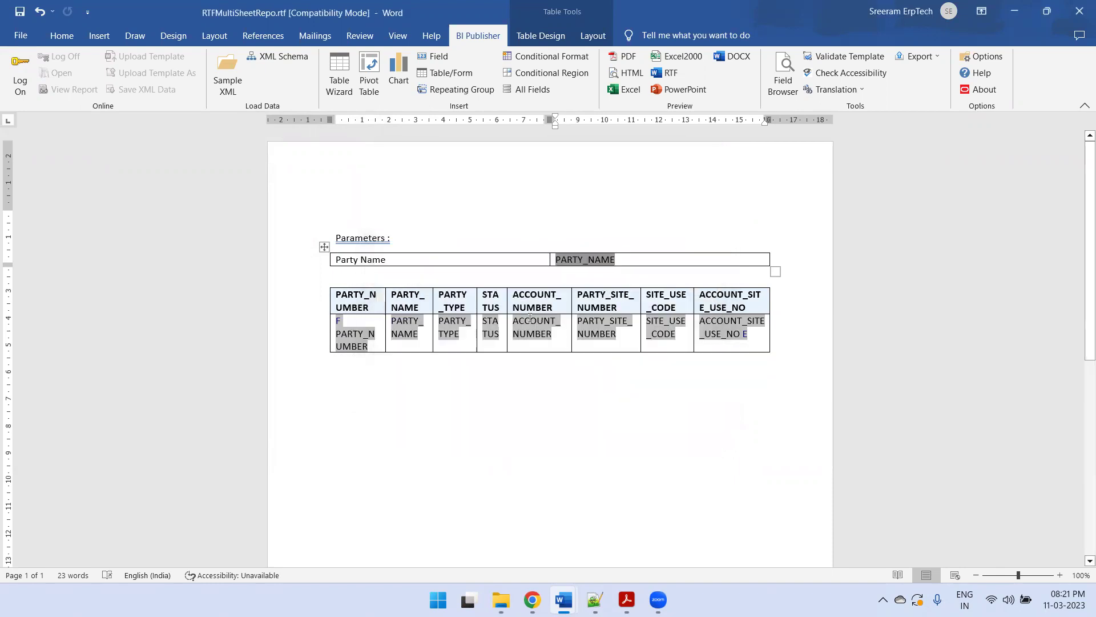
Make the 'Parameters :' line bold
click(411, 234)
click(339, 236)
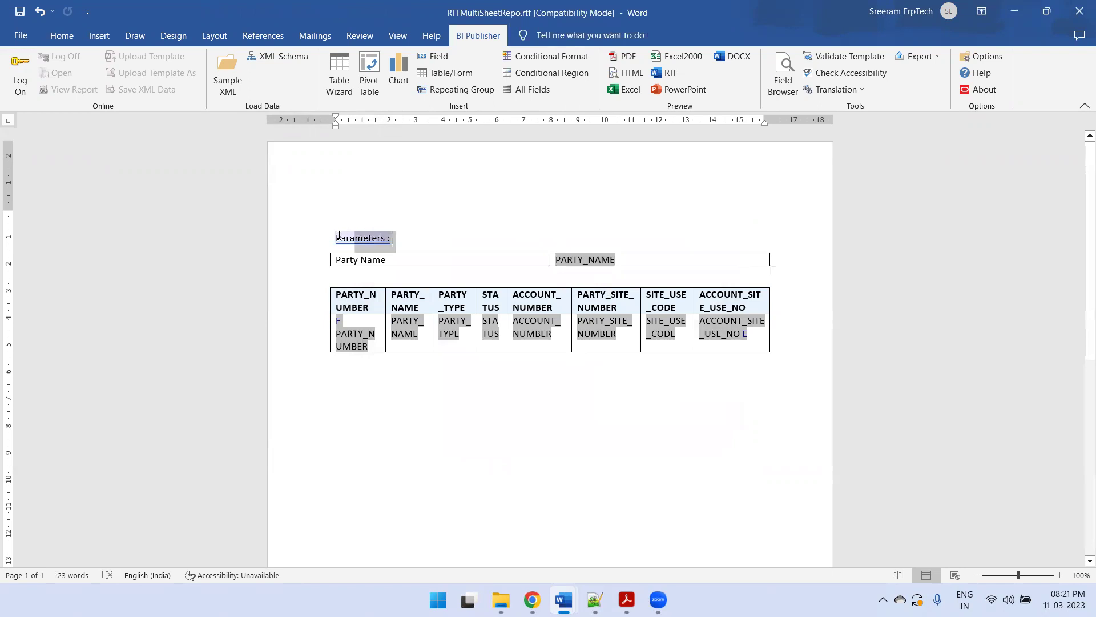
triple_click(339, 236)
key(ctrl+b)
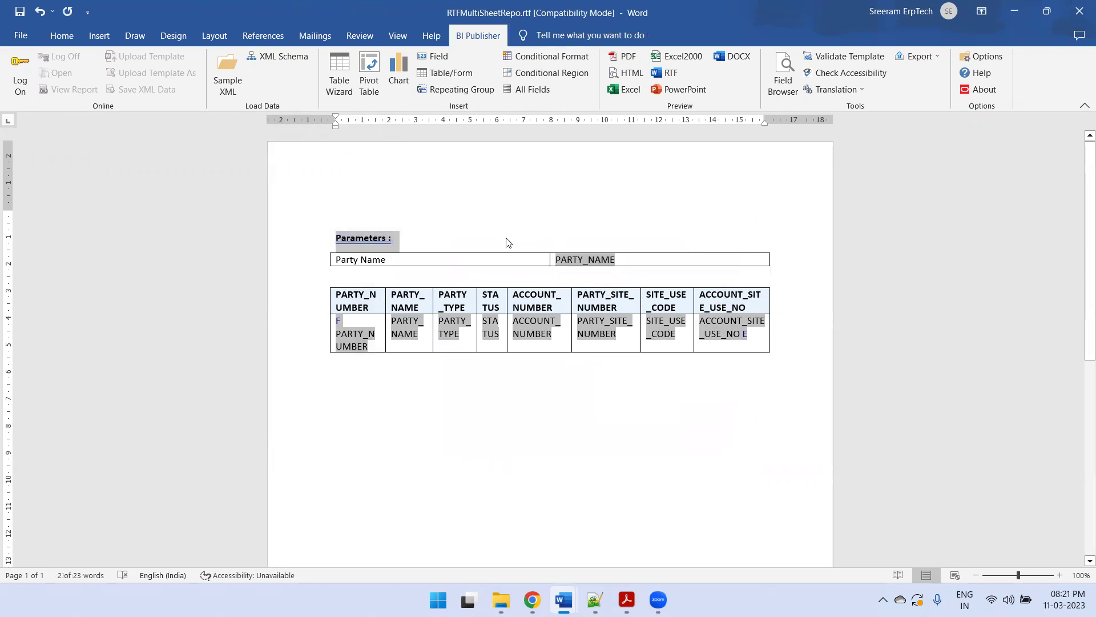
click(507, 242)
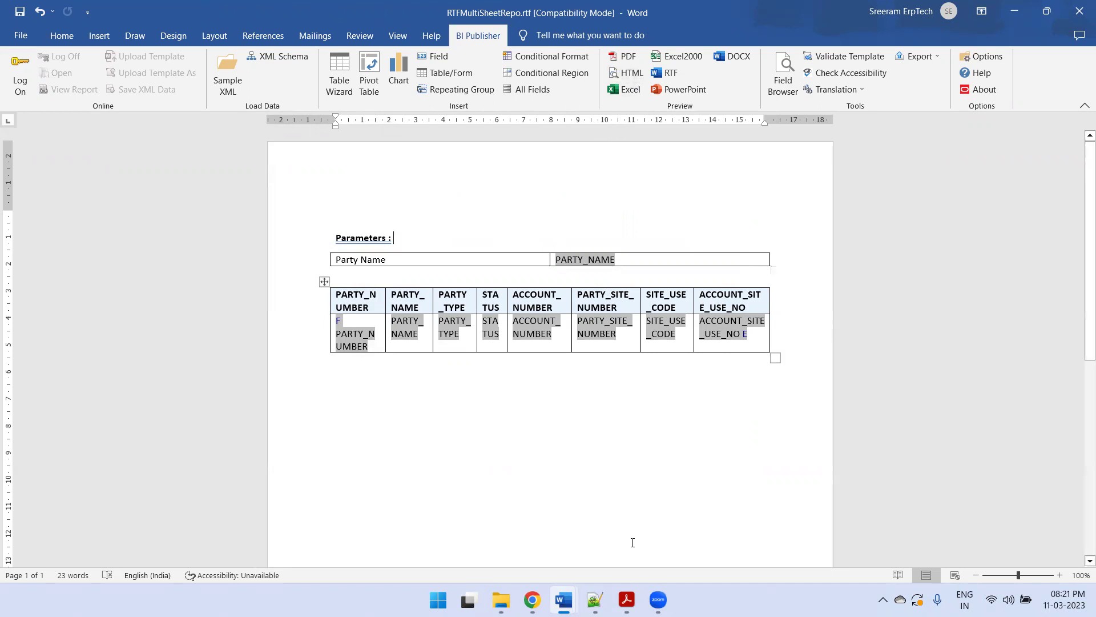
Close the two leftover PDF preview windows
mouse_move(626, 599)
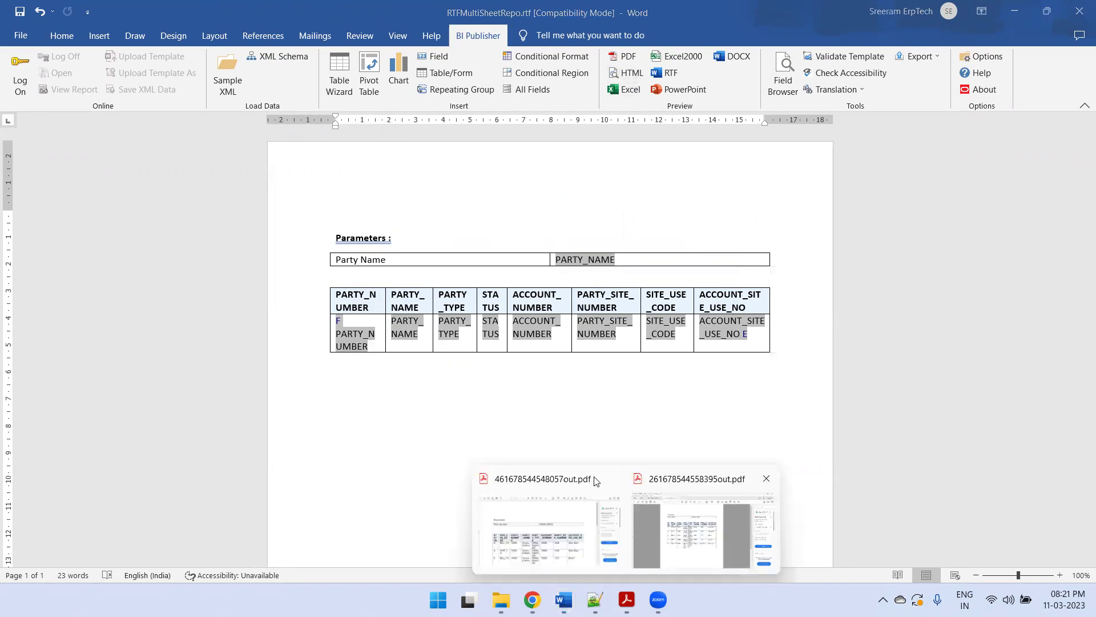
click(612, 478)
click(690, 478)
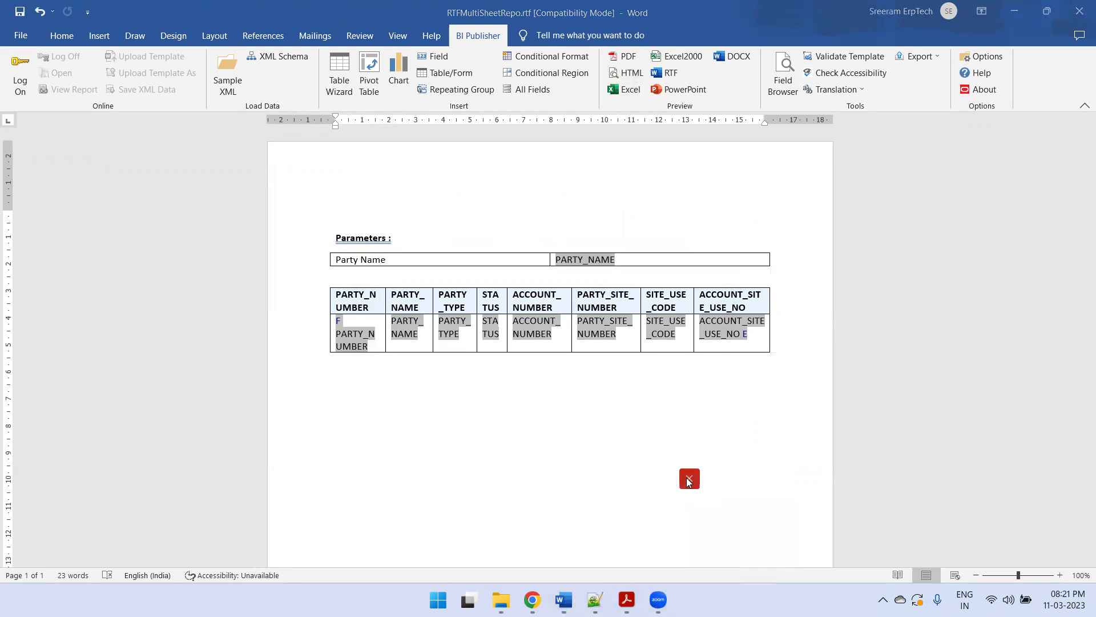
Preview the template in Excel, showing Party Name [10000,10001,10010] on Sheet1, then return to Word
click(631, 90)
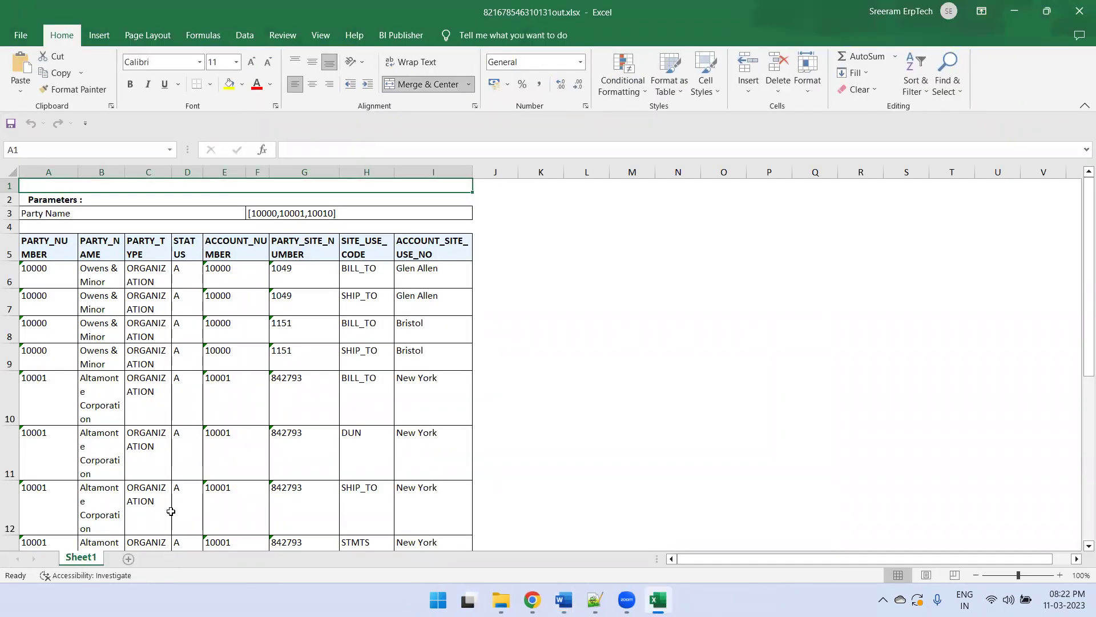
key(Right)
key(alt)
key(alt+Tab)
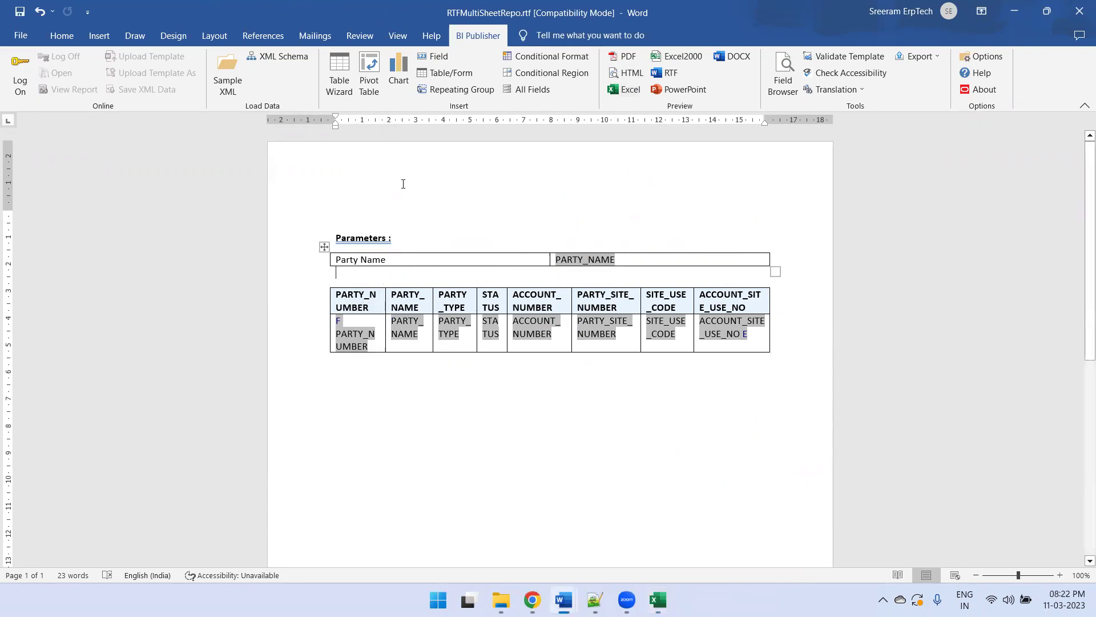
Put the customer table on a new page and preview the template in Excel again
click(101, 40)
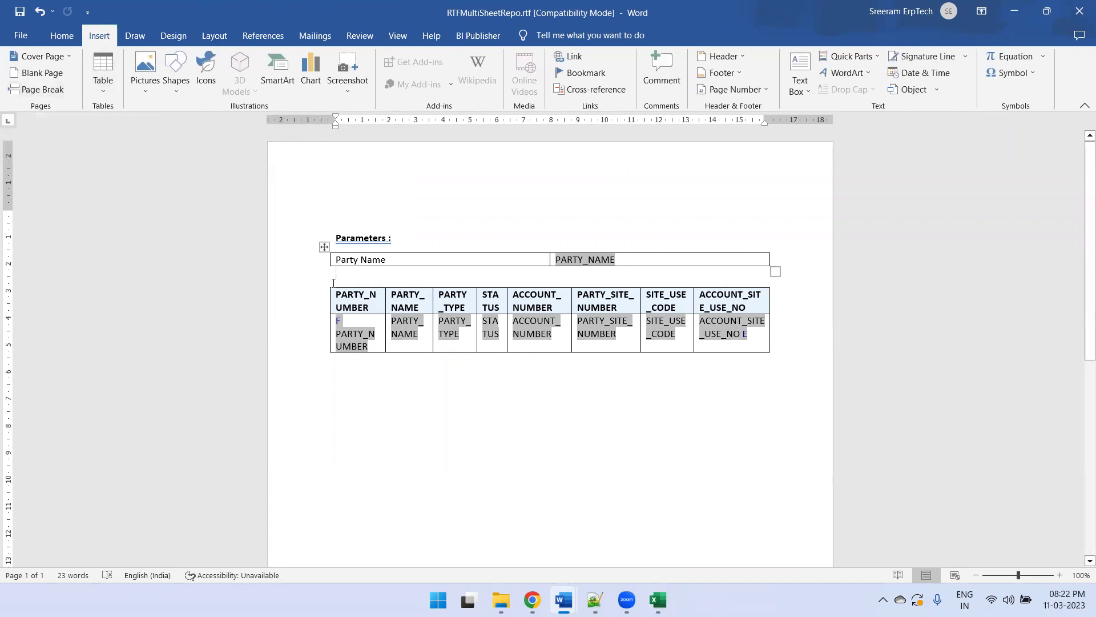
click(54, 94)
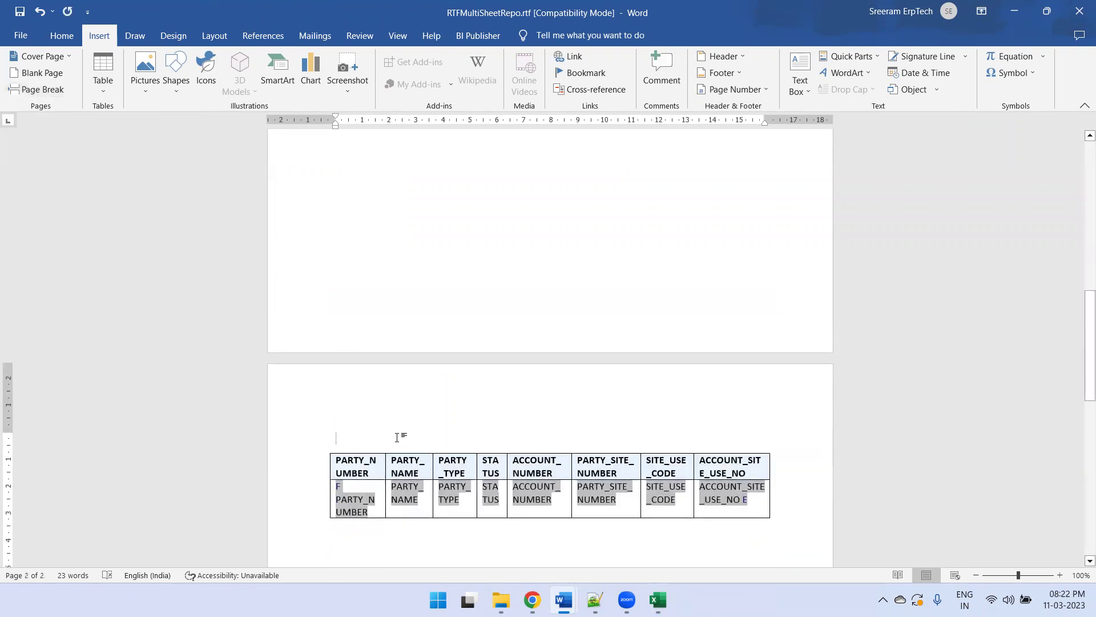
scroll(403, 400, up, 5)
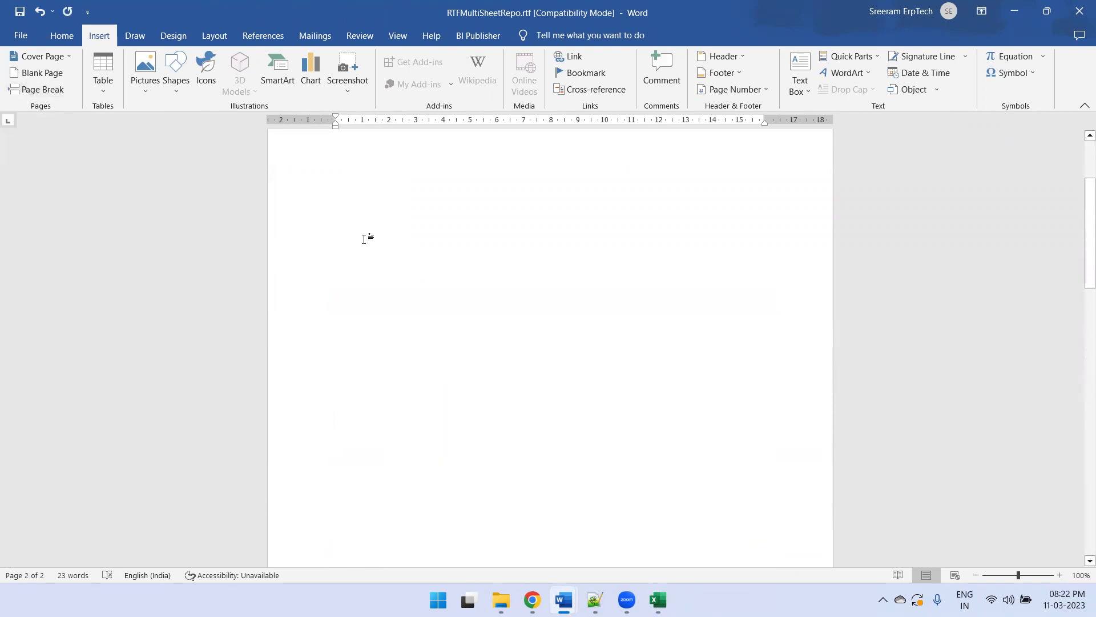
scroll(364, 238, up, 2)
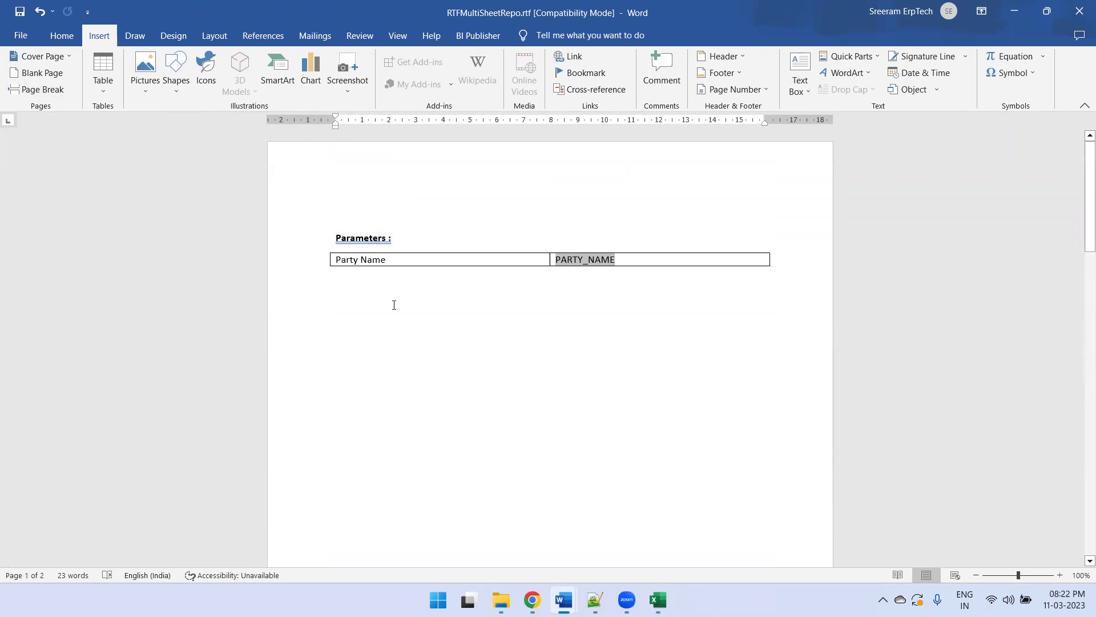
click(477, 35)
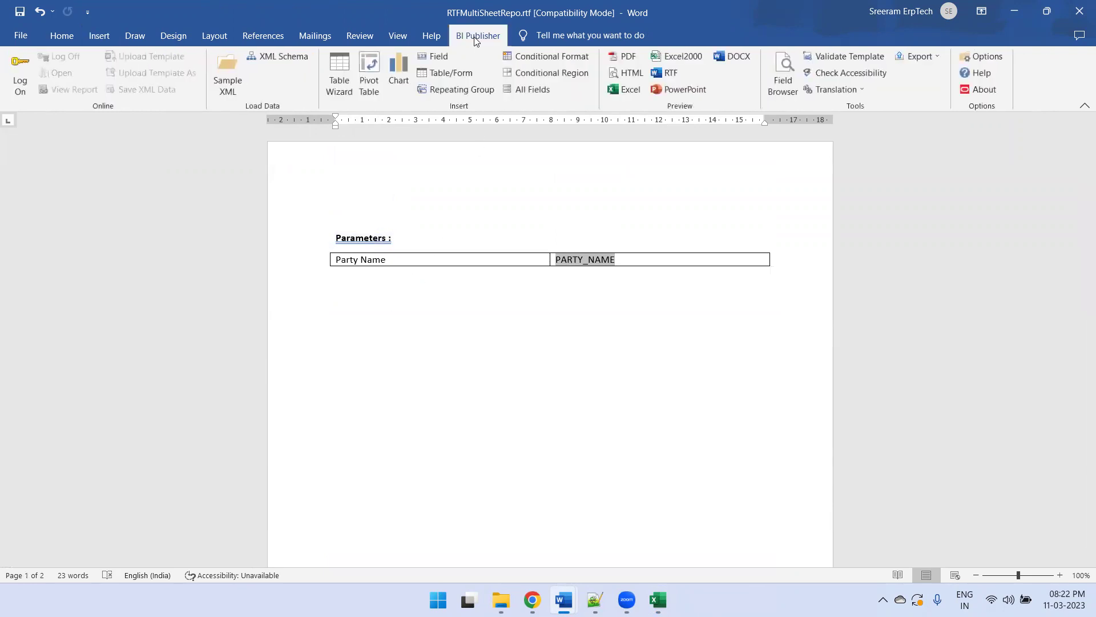
click(623, 90)
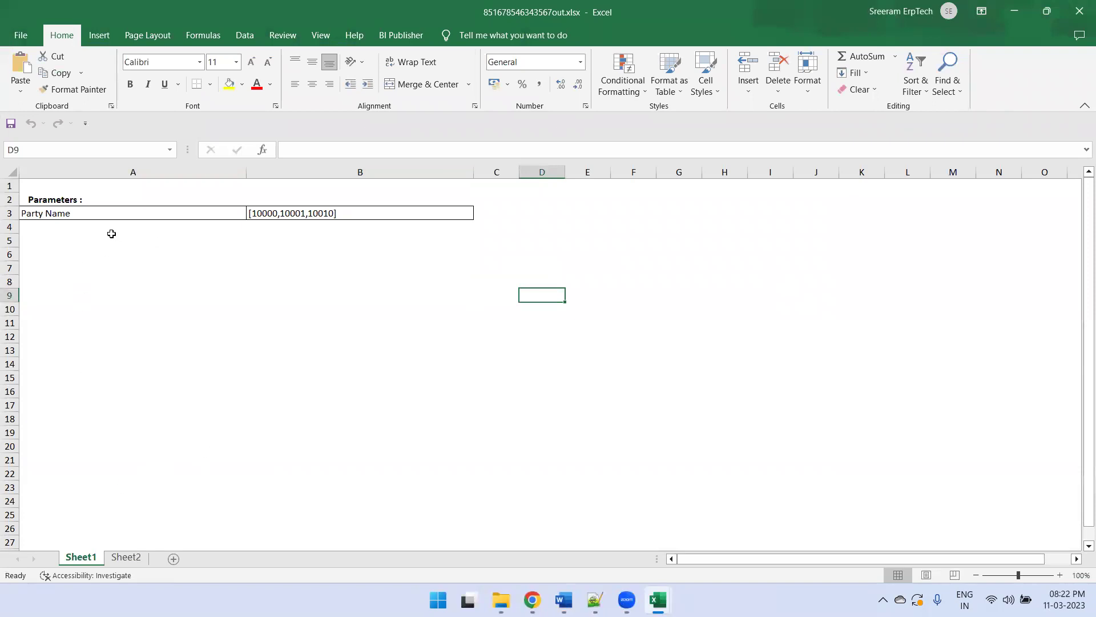
Compare Sheet1's parameters with Sheet2's party rows, then close the output workbook and return to Word
click(126, 558)
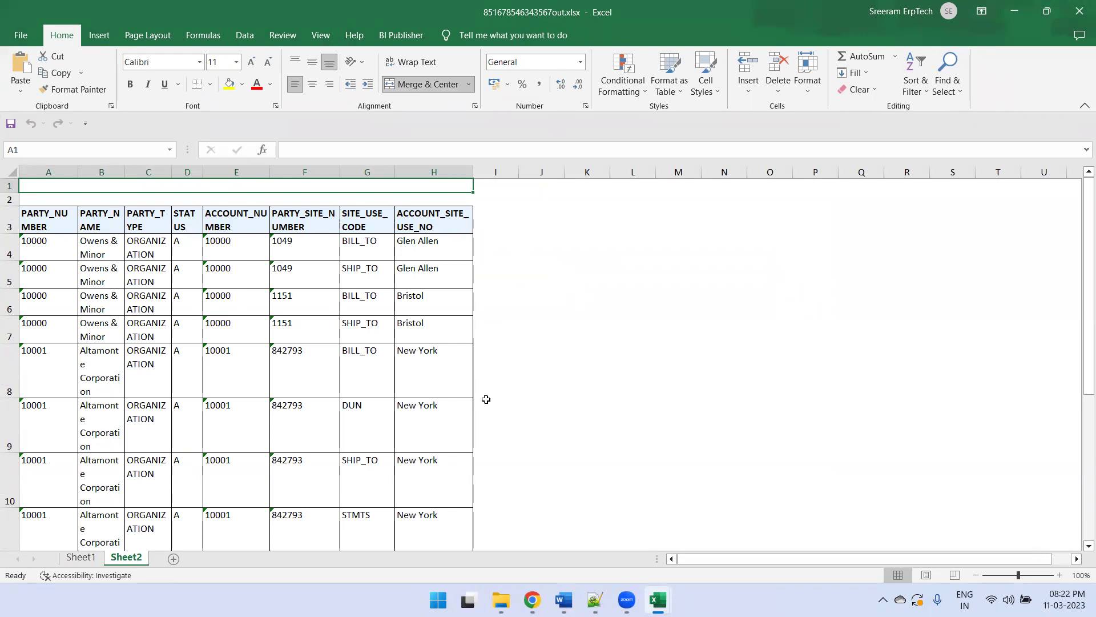
click(81, 558)
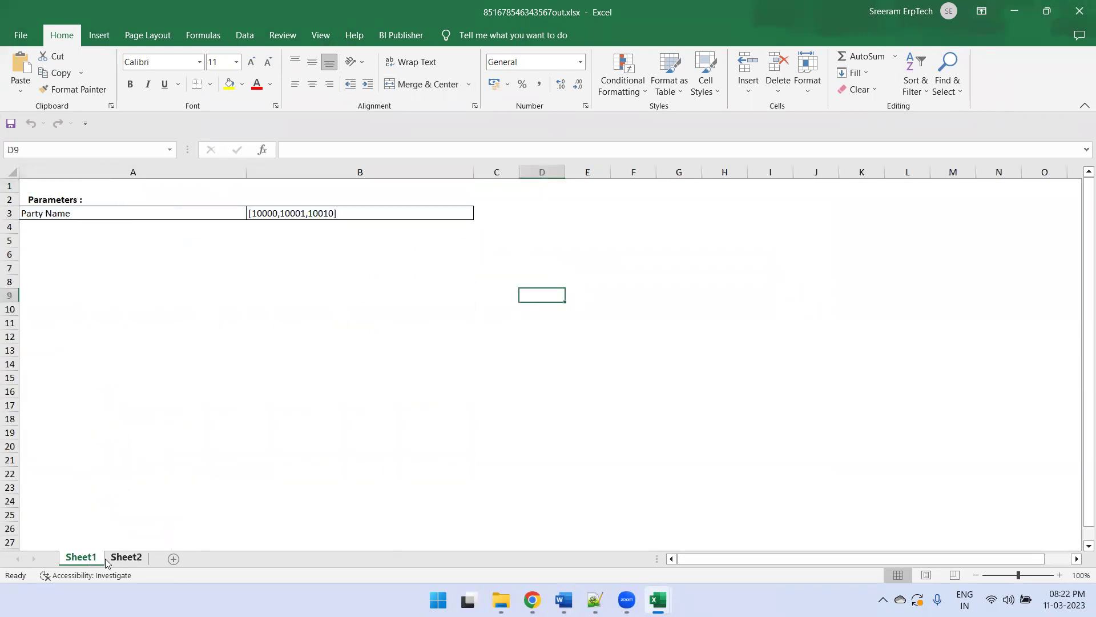
click(126, 558)
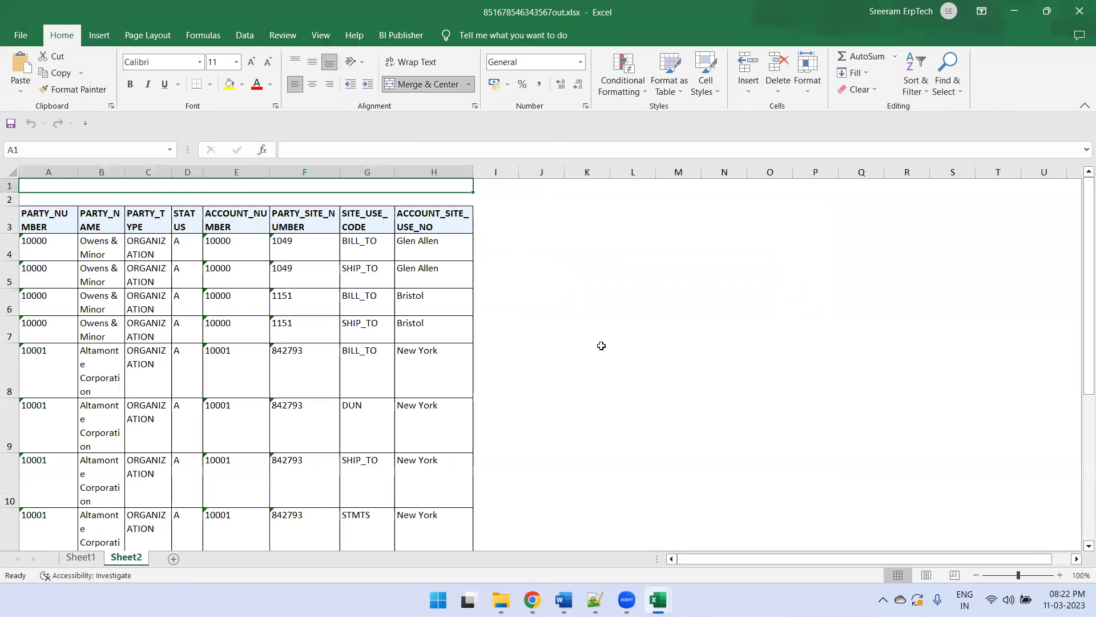
key(ctrl+w)
key(ctrl+w)
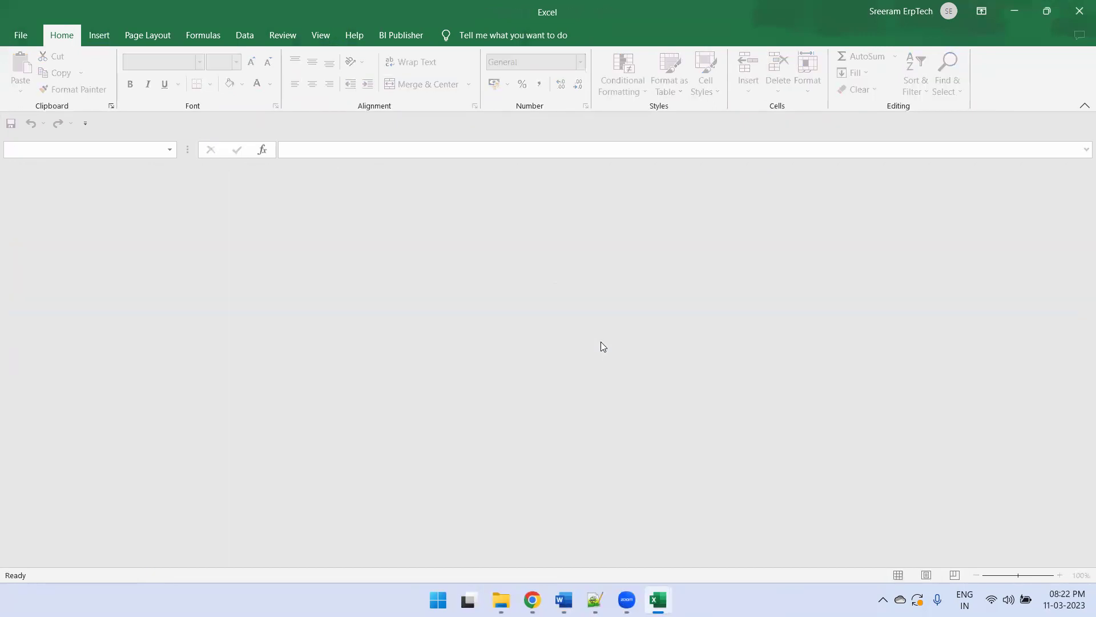
key(alt+Tab)
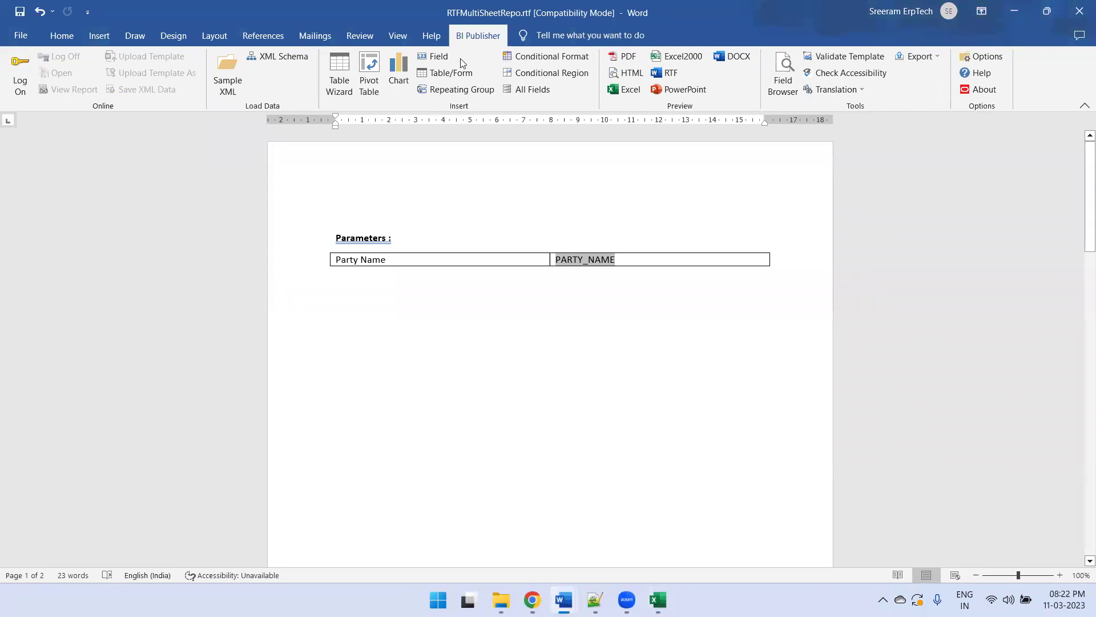
Copy the CustomerData sheet-name tag from line 3 of DetailNotes.txt, then bring RTFMultiSheetRepo.rtf forward in Word
key(alt+Tab)
click(311, 59)
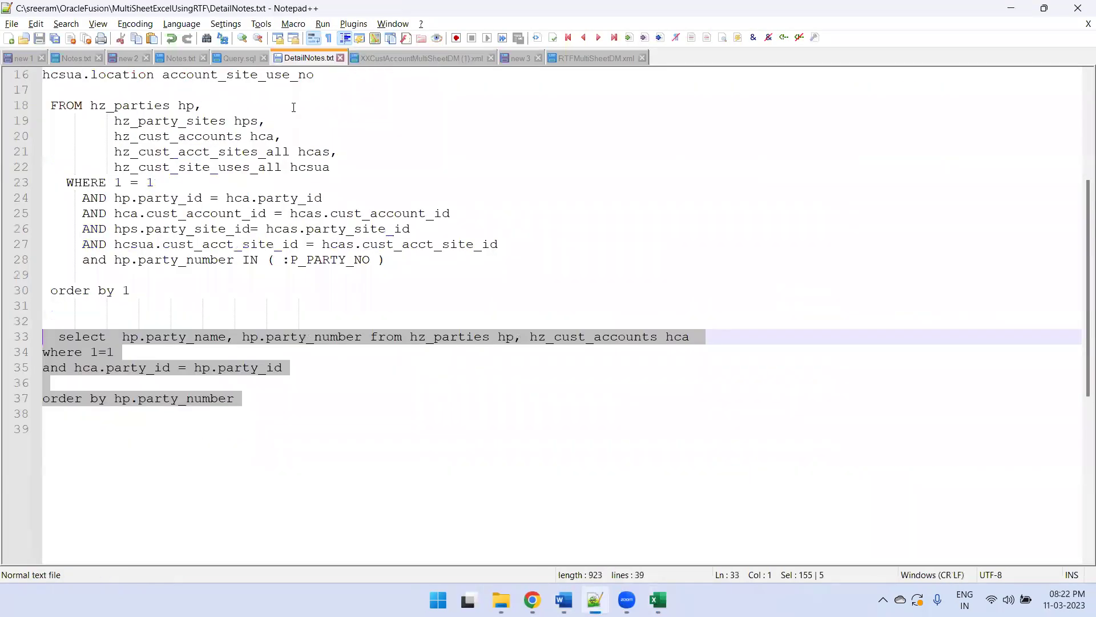
scroll(294, 126, up, 6)
drag(386, 107, 42, 107)
key(ctrl+c)
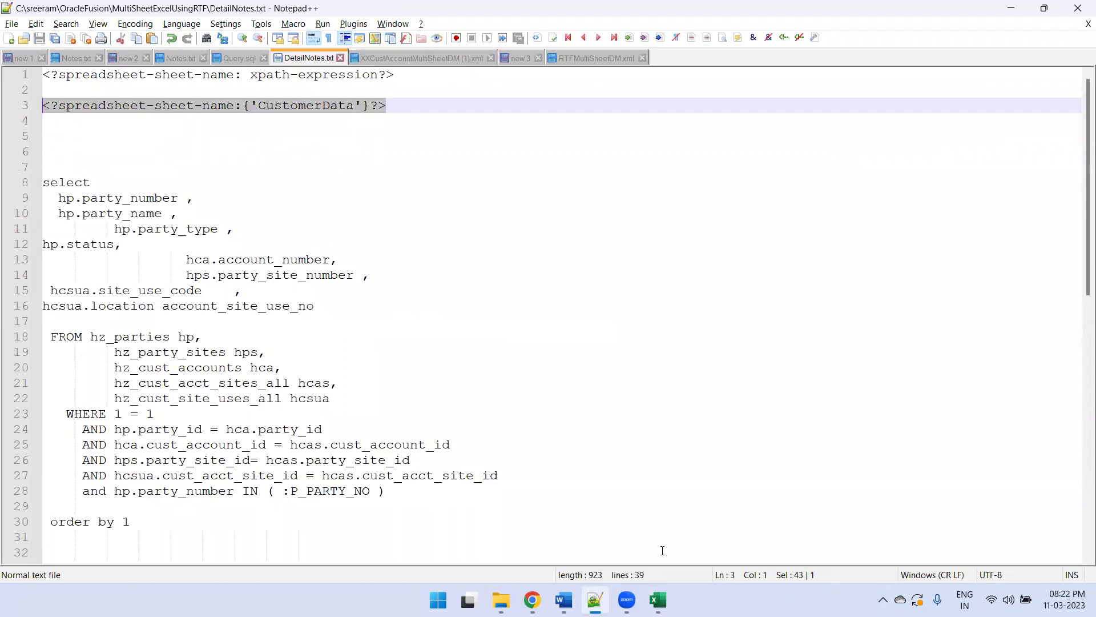
click(563, 600)
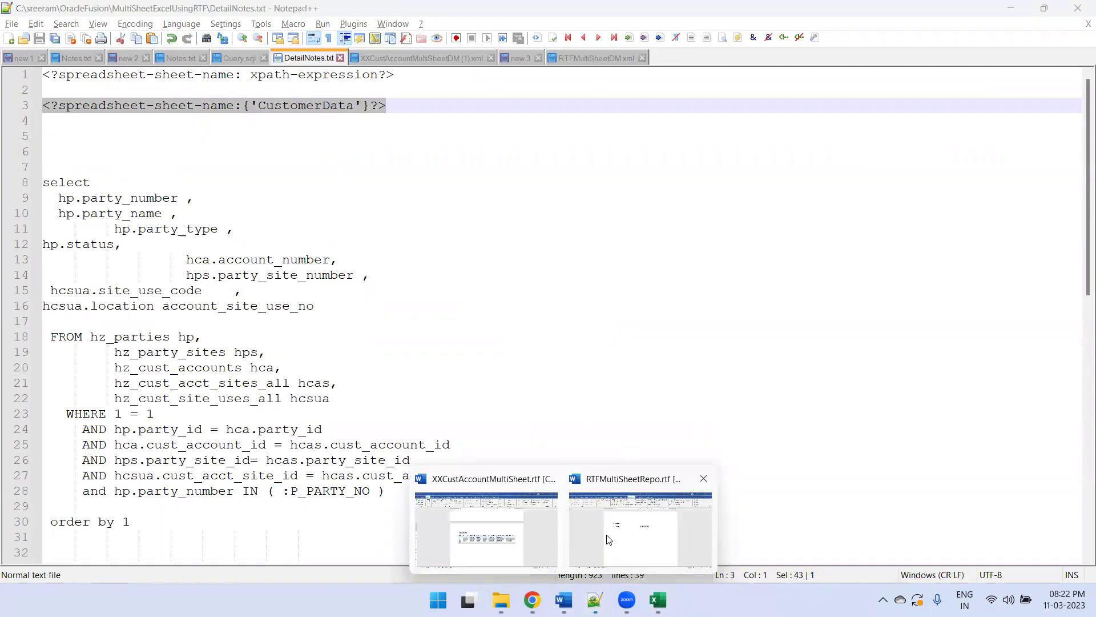
click(612, 535)
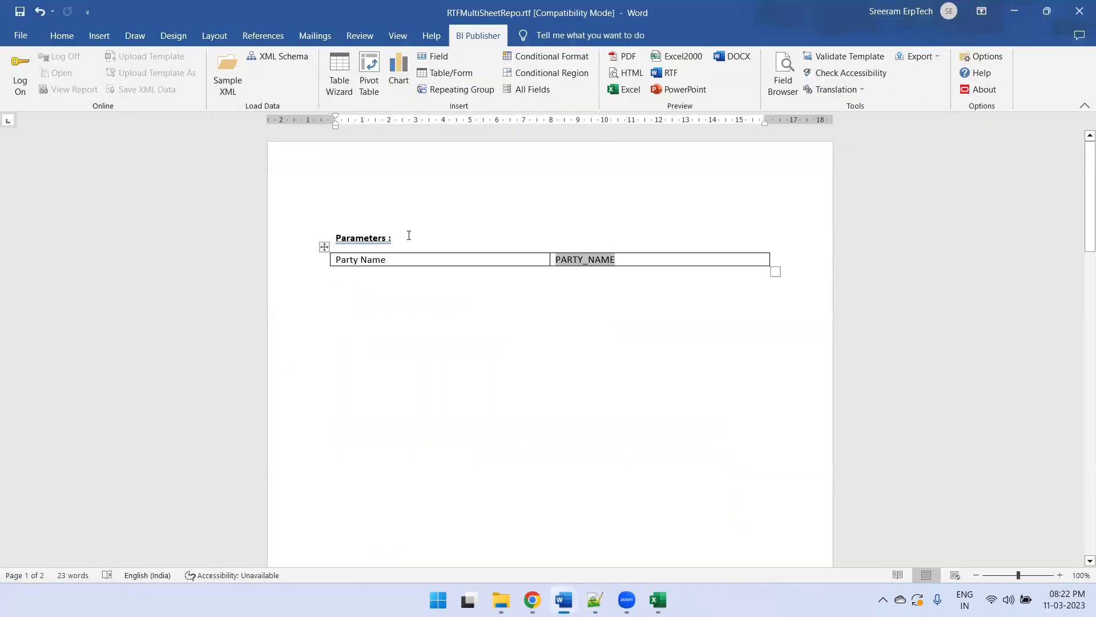
Insert a sheet-name tag above the Parameters heading, renaming its sheet to 'Parameters'
click(409, 235)
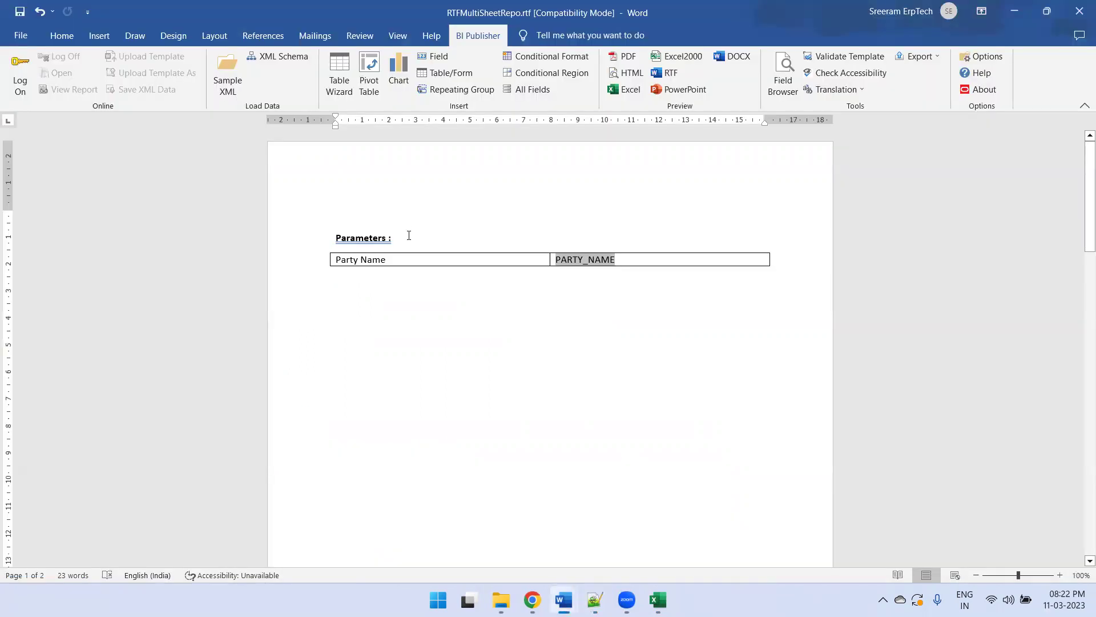
key(ctrl+z)
key(Left)
key(Left)
key(Left)
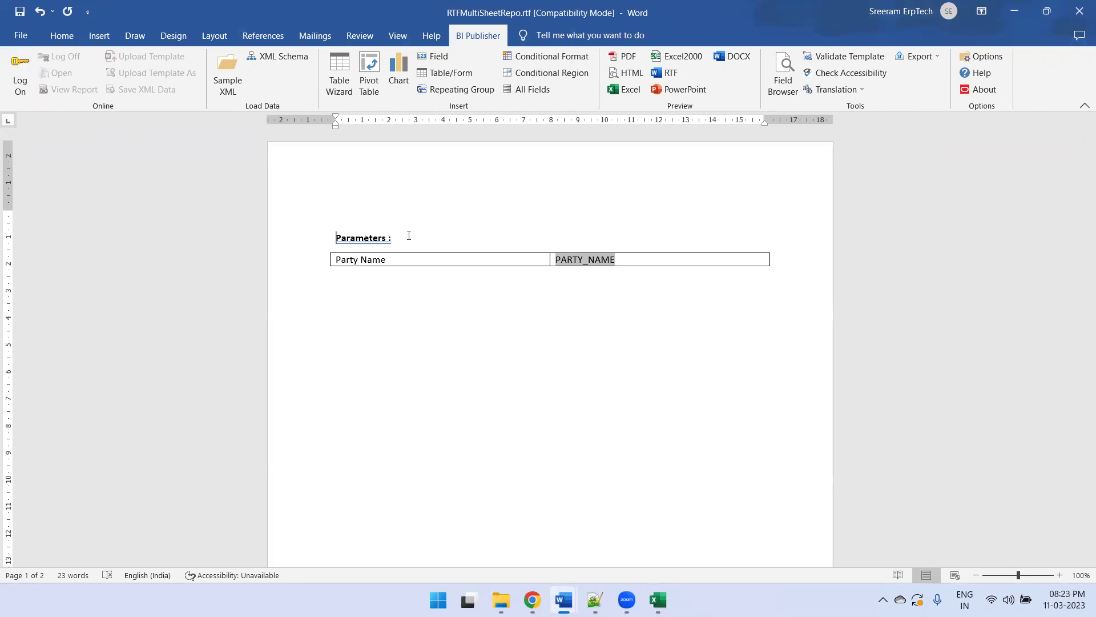
key(Return)
key(ctrl+v)
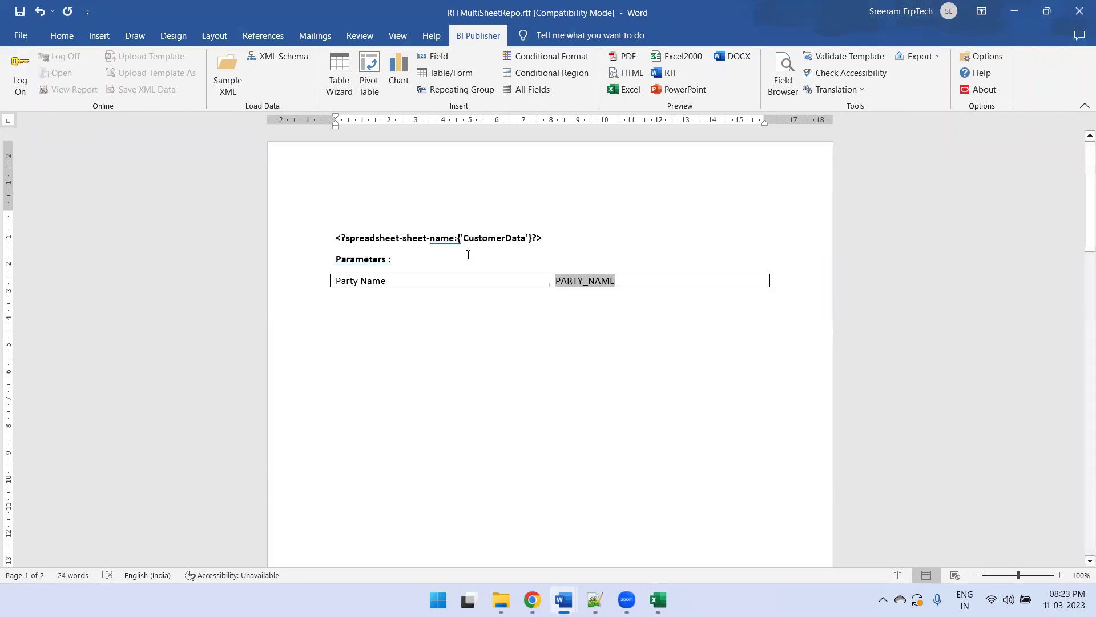
double_click(484, 236)
text(Pa)
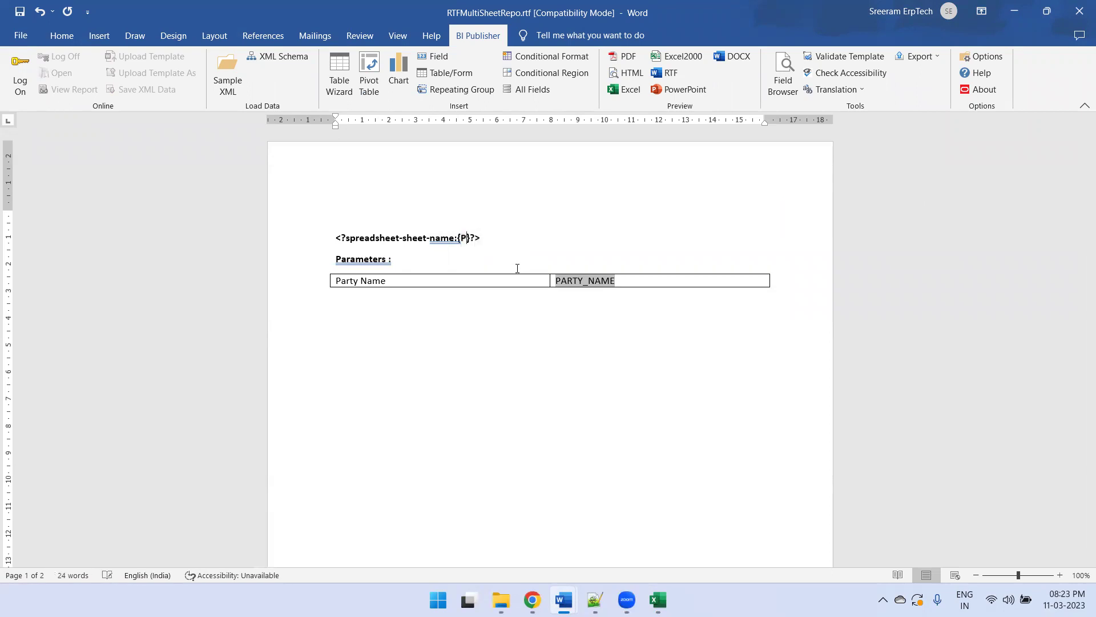
key(BackSpace)
key(BackSpace)
text('Pra)
key(BackSpace)
key(BackSpace)
text(arameters')
Paste the CustomerData sheet-name tag above the page 2 party table and generate an Excel preview
scroll(517, 269, down, 10)
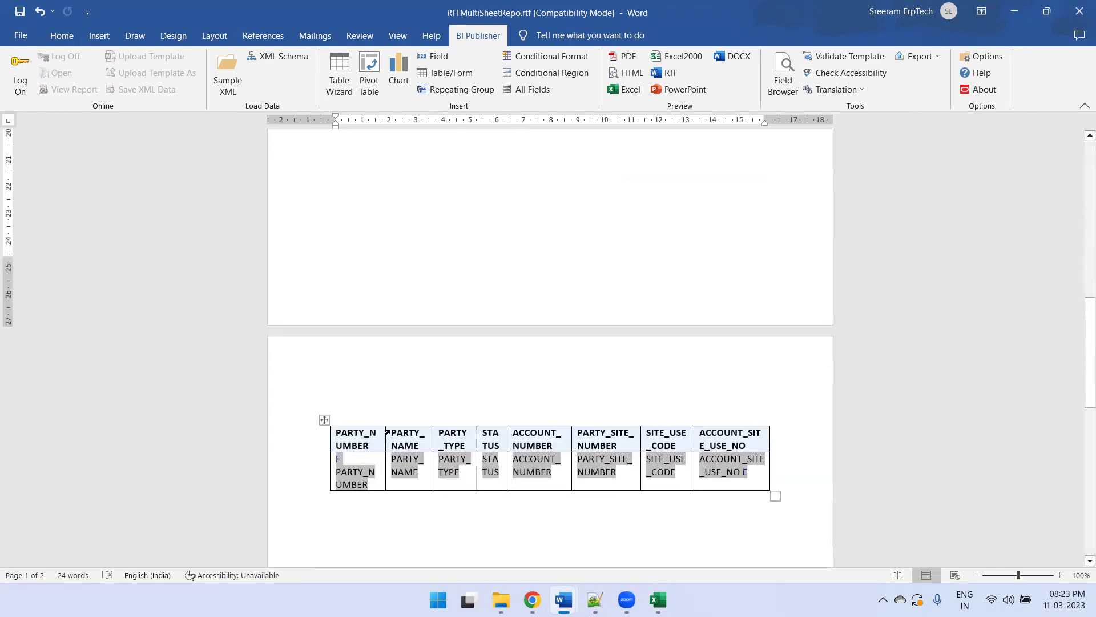
click(375, 400)
key(ctrl+v)
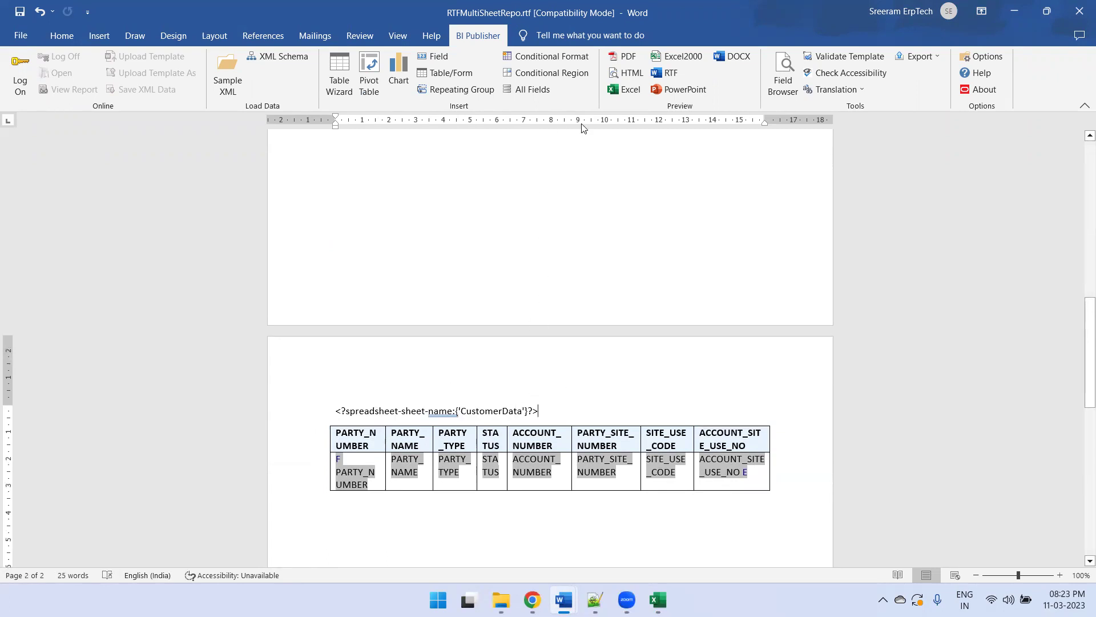
click(627, 90)
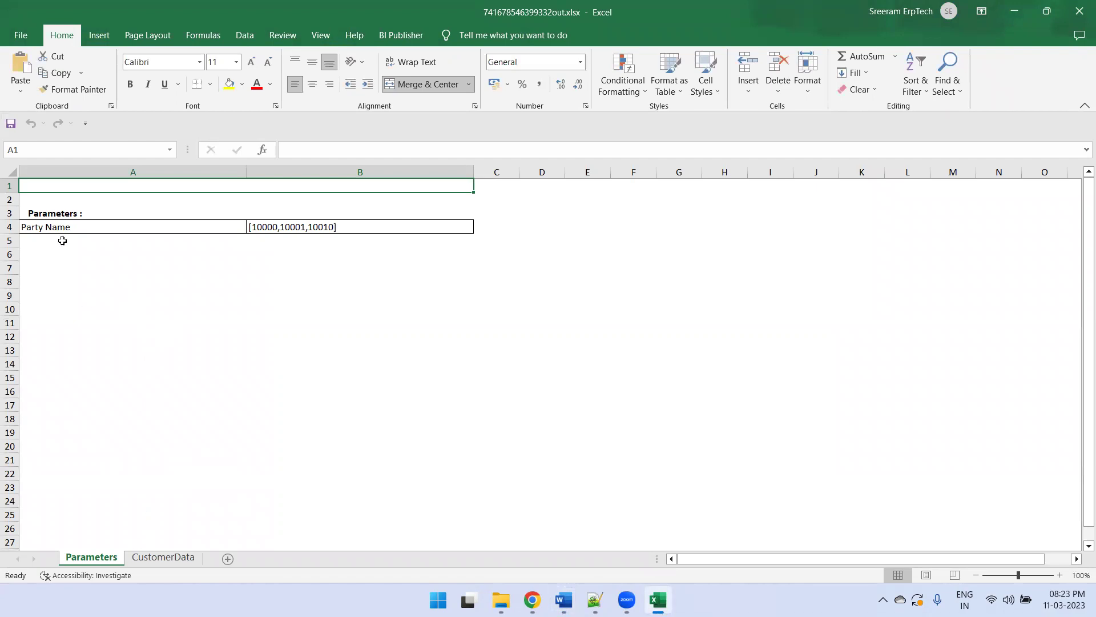
Check the customer site rows on the CustomerData sheet, then return to DetailNotes.txt in Notepad++
click(161, 557)
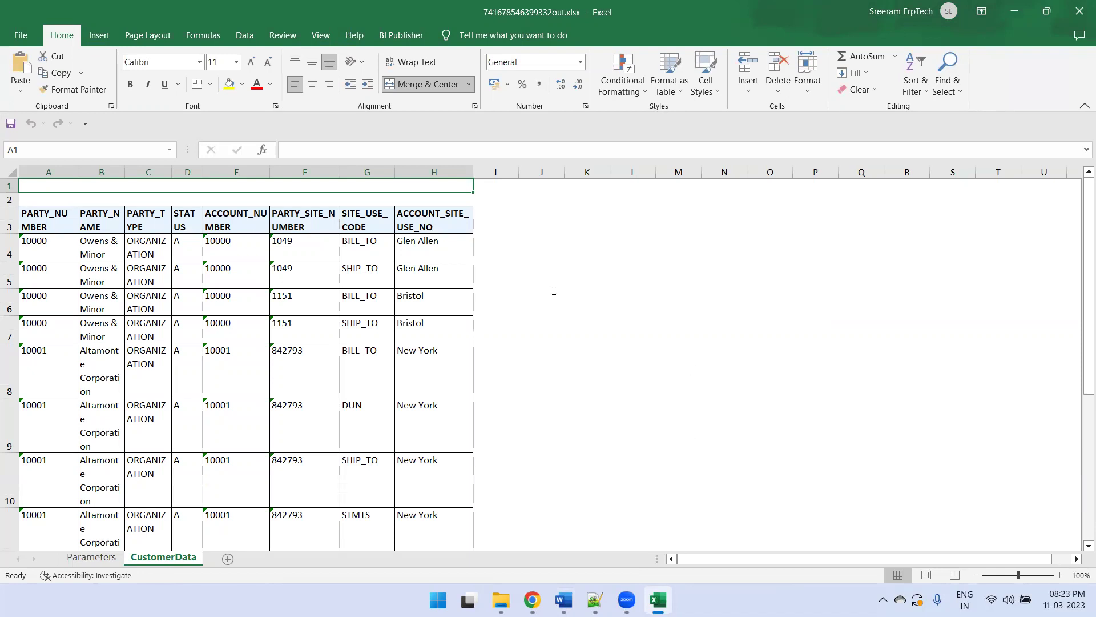
key(alt+Tab)
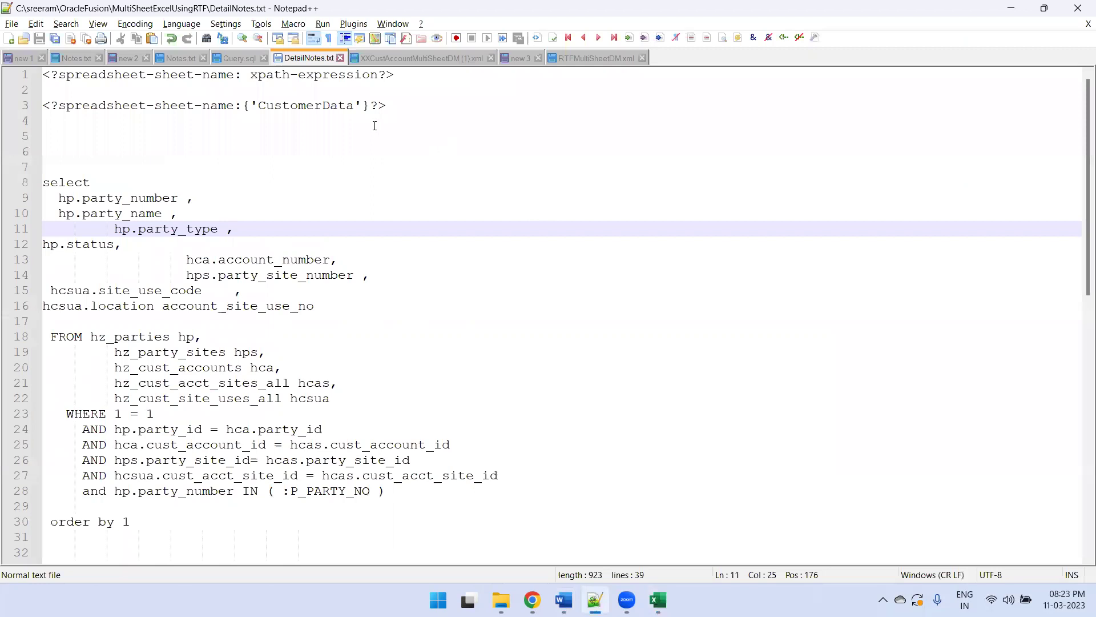
click(391, 105)
key(ctrl+shift+Home)
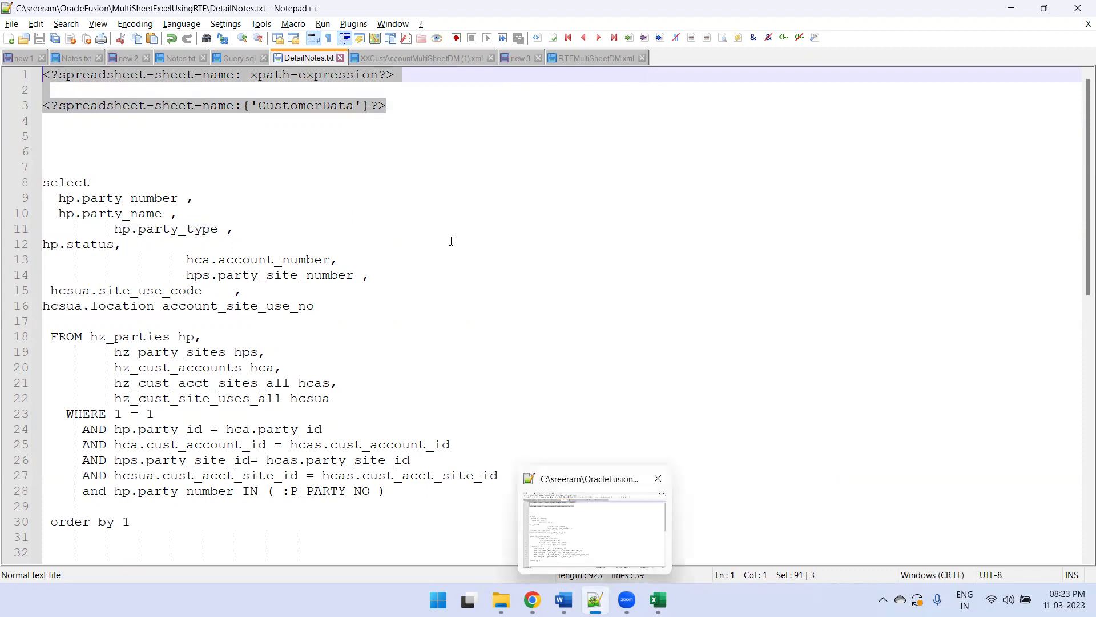
click(446, 144)
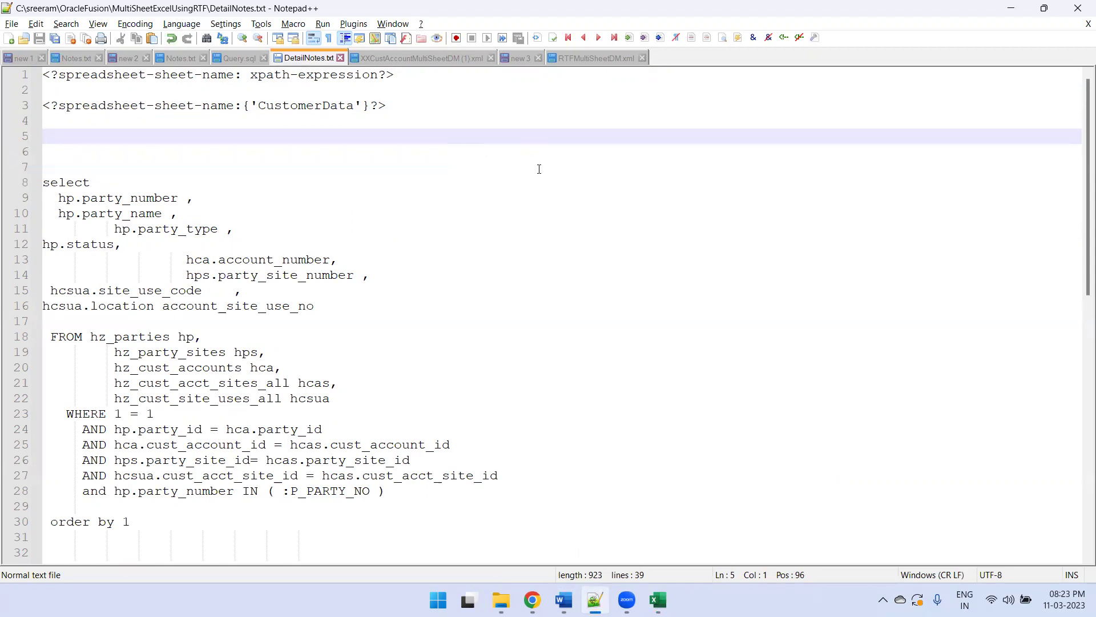
drag(430, 106, 18, 107)
click(153, 130)
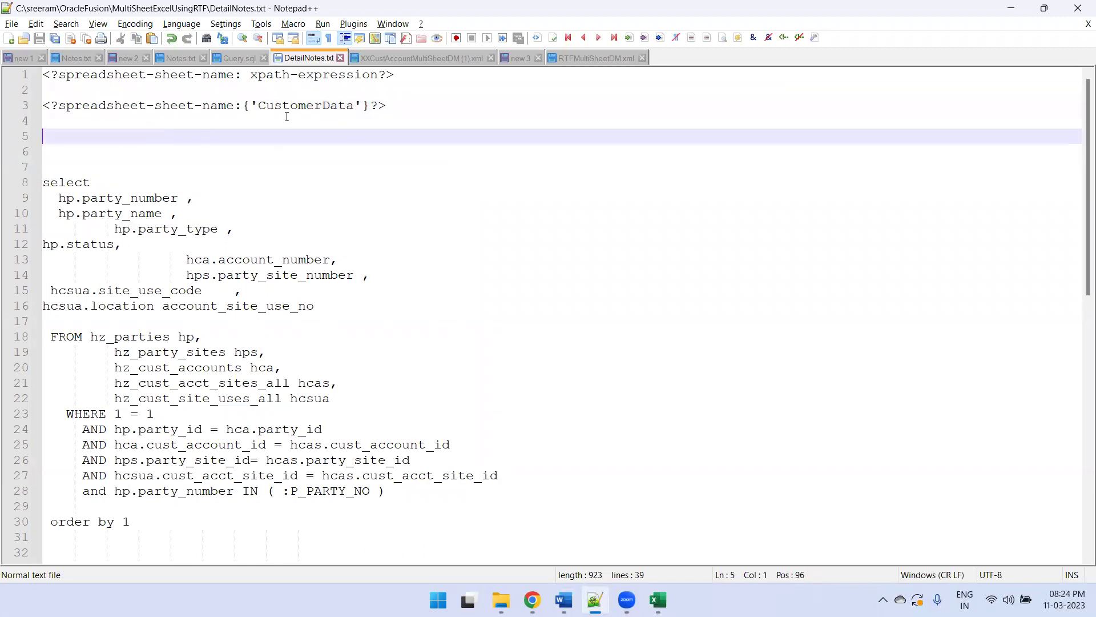